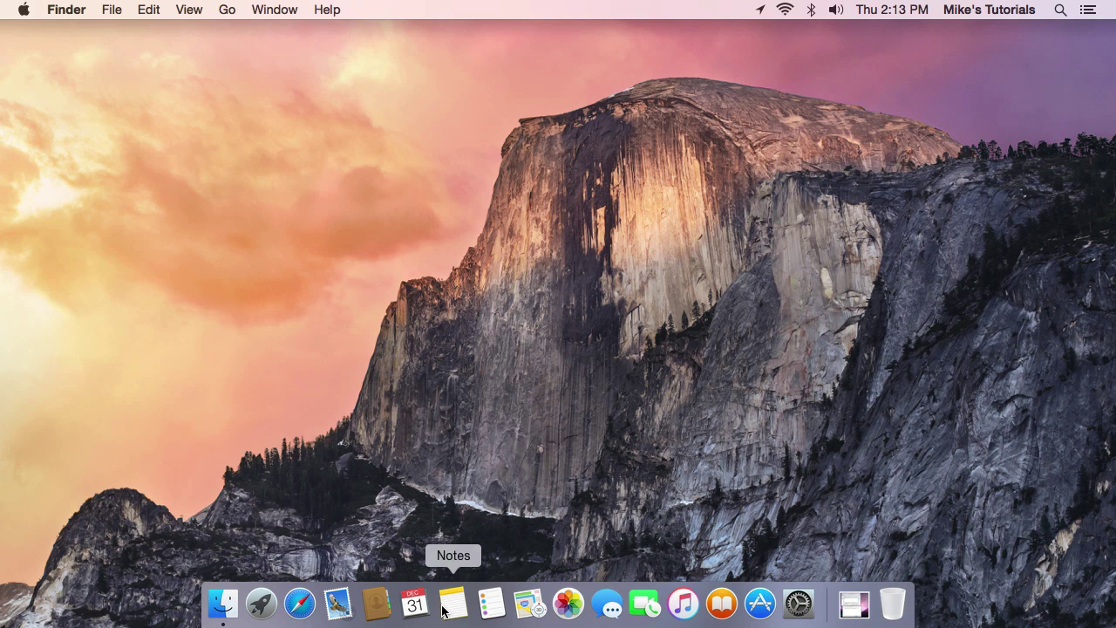
# Open Safari from the Dock and close its window, doing this twice.
pyautogui.click(300, 606)
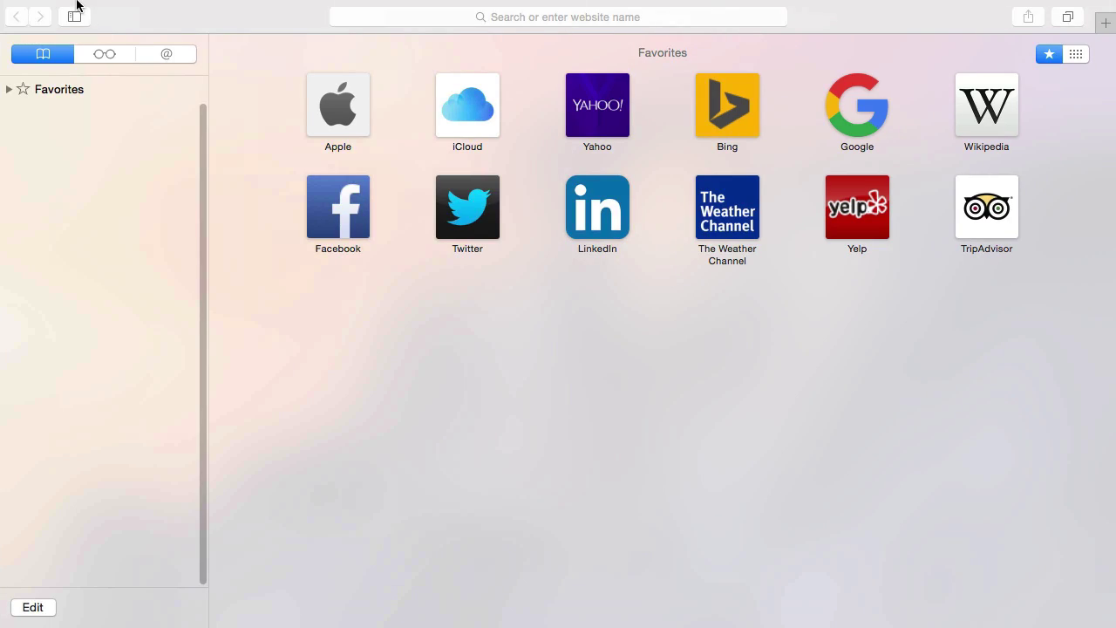
pyautogui.click(51, 34)
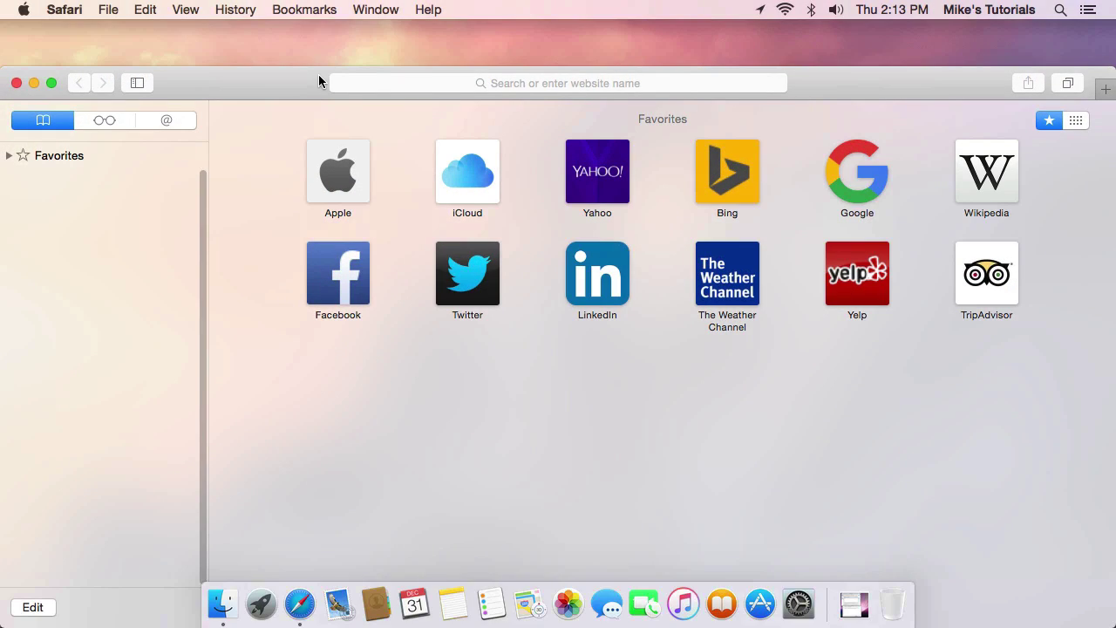
pyautogui.moveTo(318, 74); pyautogui.dragTo(287, 38)
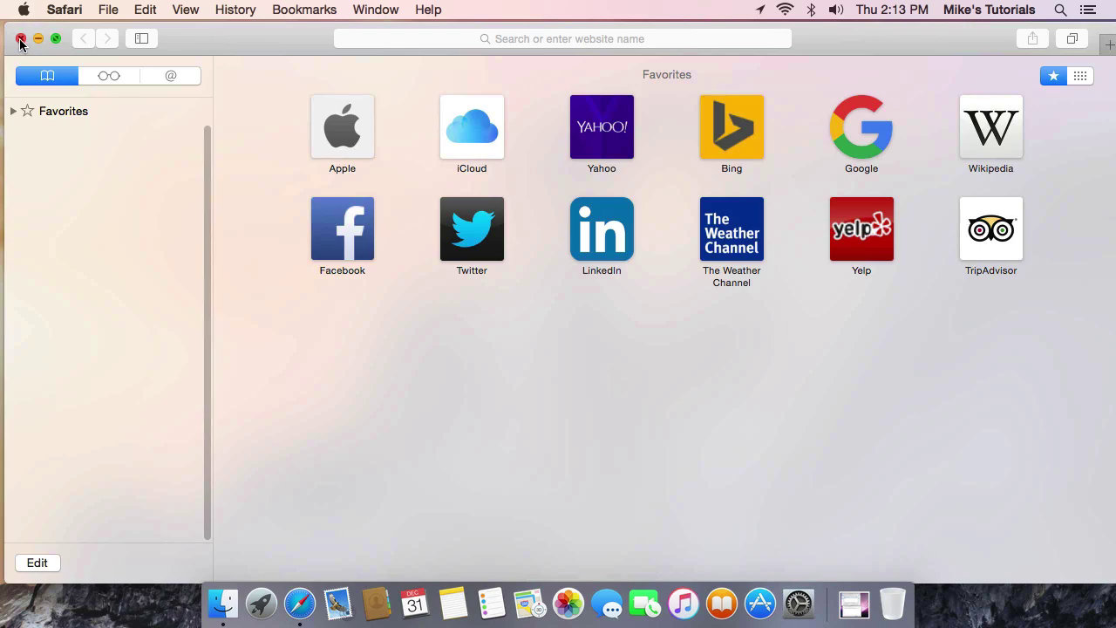
pyautogui.click(20, 38)
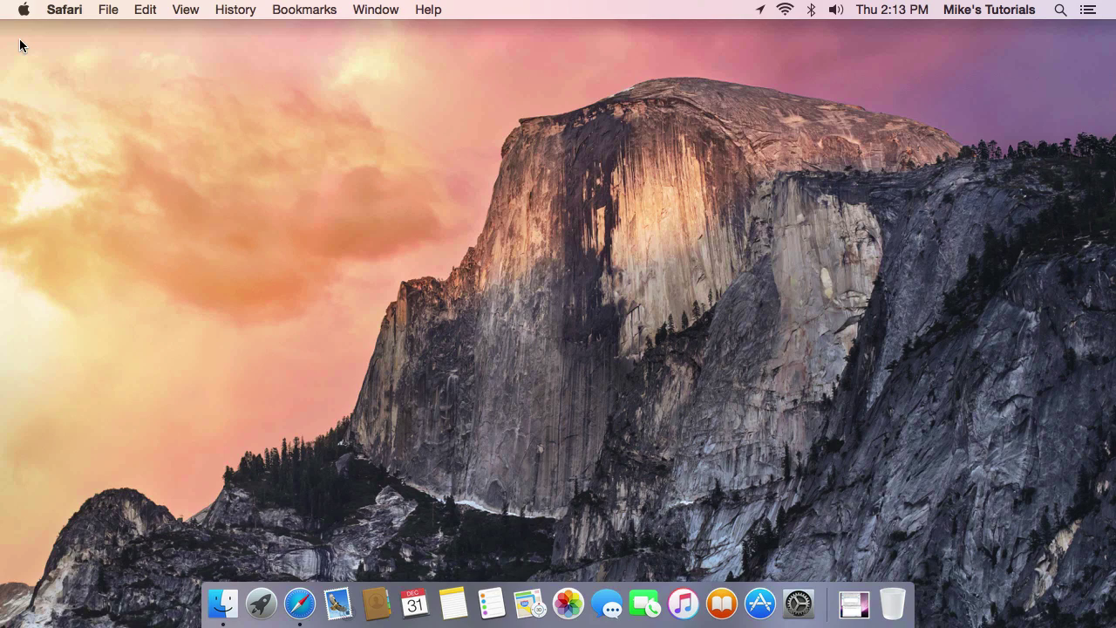
pyautogui.click(299, 604)
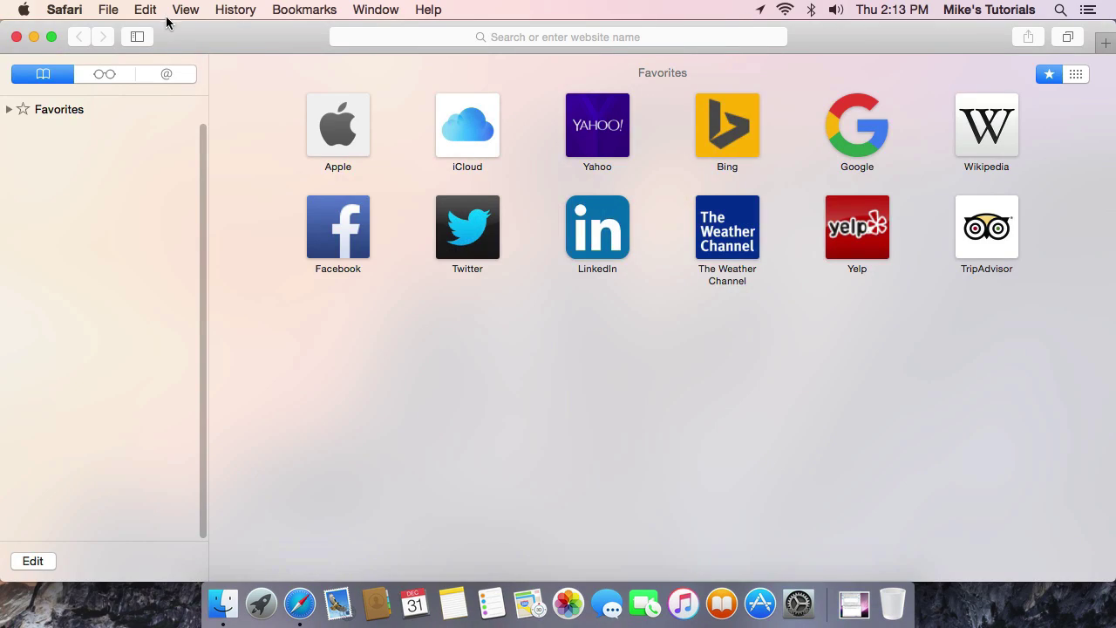
pyautogui.click(16, 36)
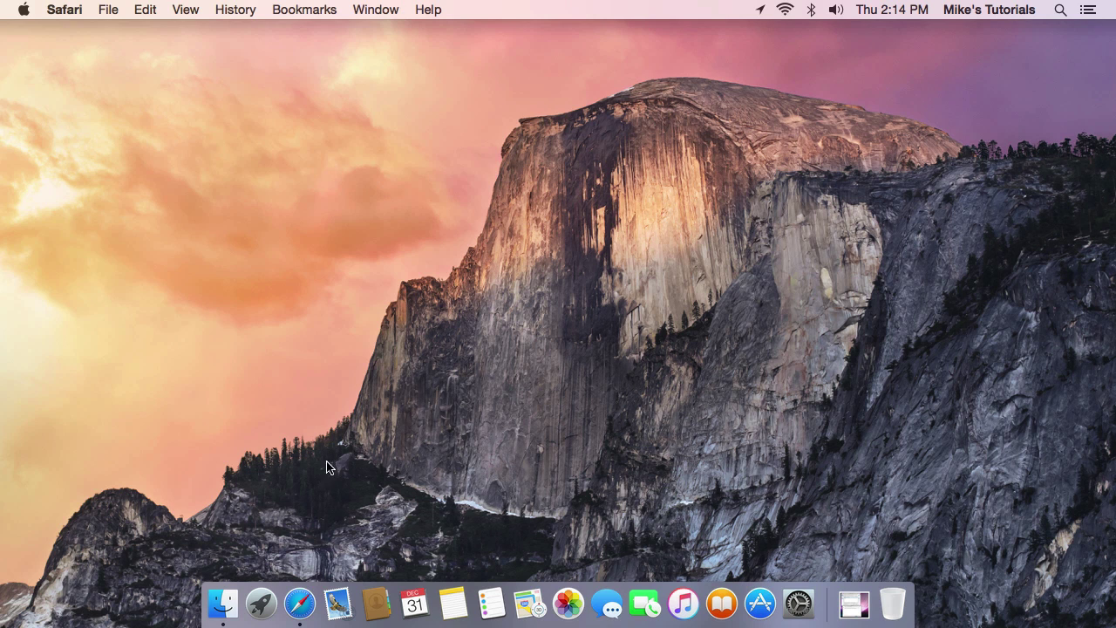
# Launch Contacts, Notes, Reminders and Maps from the Dock.
pyautogui.click(380, 602)
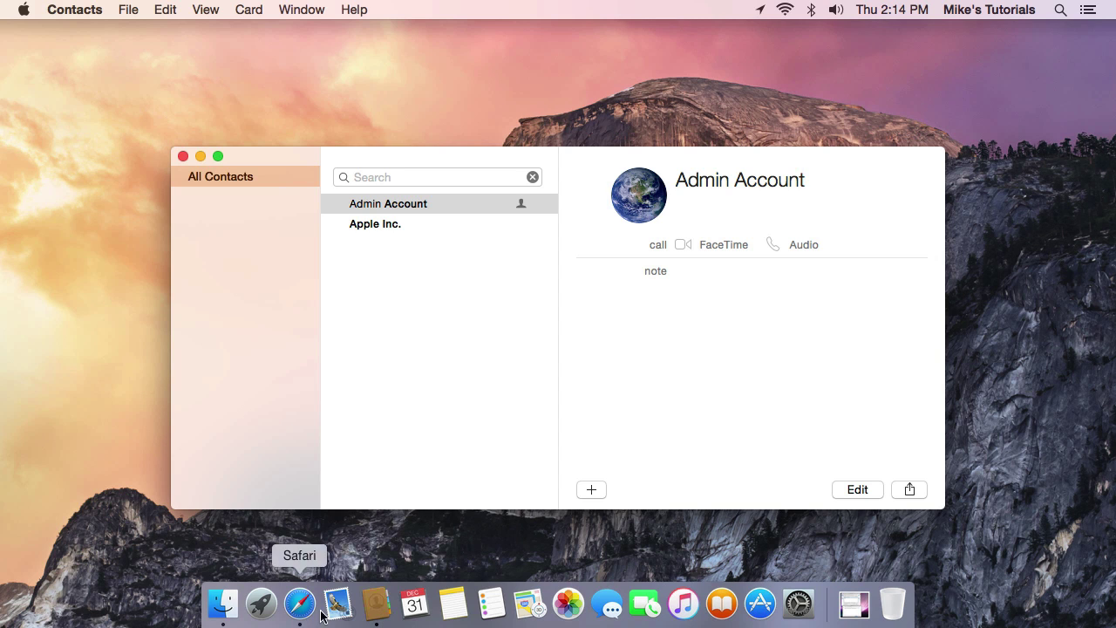
pyautogui.click(452, 610)
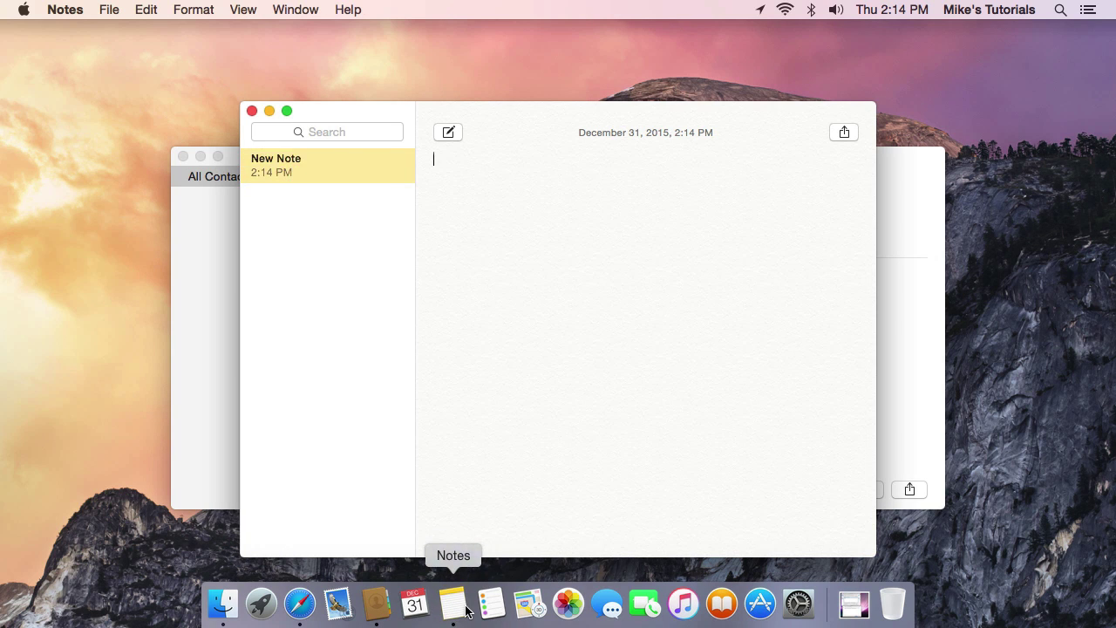
pyautogui.click(493, 615)
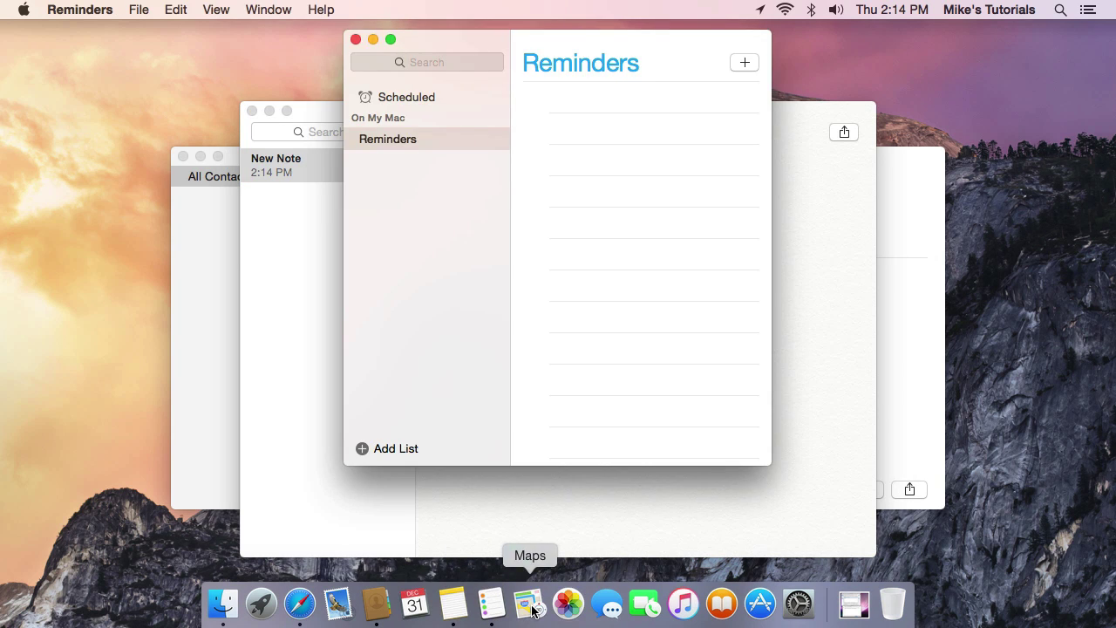
pyautogui.click(527, 601)
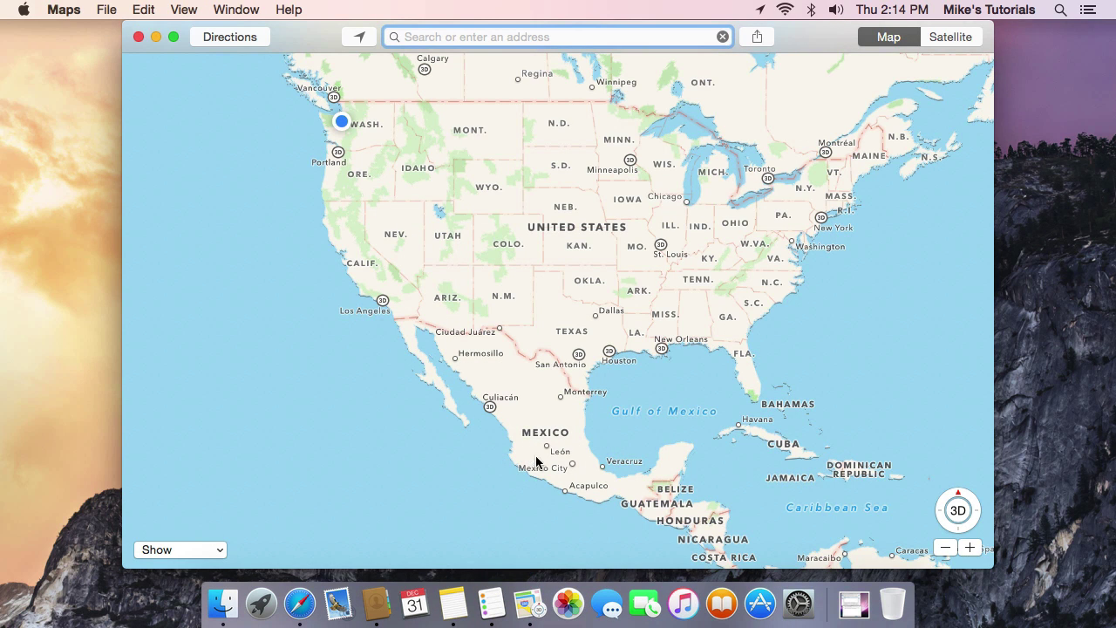
# Switch through the running apps from the Dock in the order Reminders, Safari, Contacts and Notes.
pyautogui.click(492, 603)
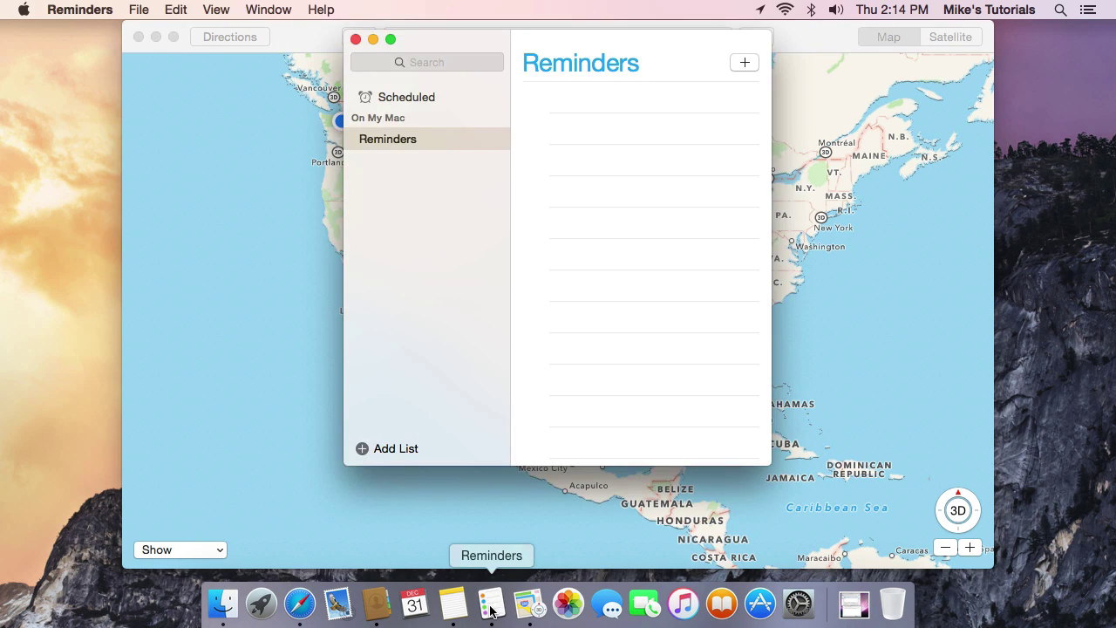
pyautogui.click(300, 613)
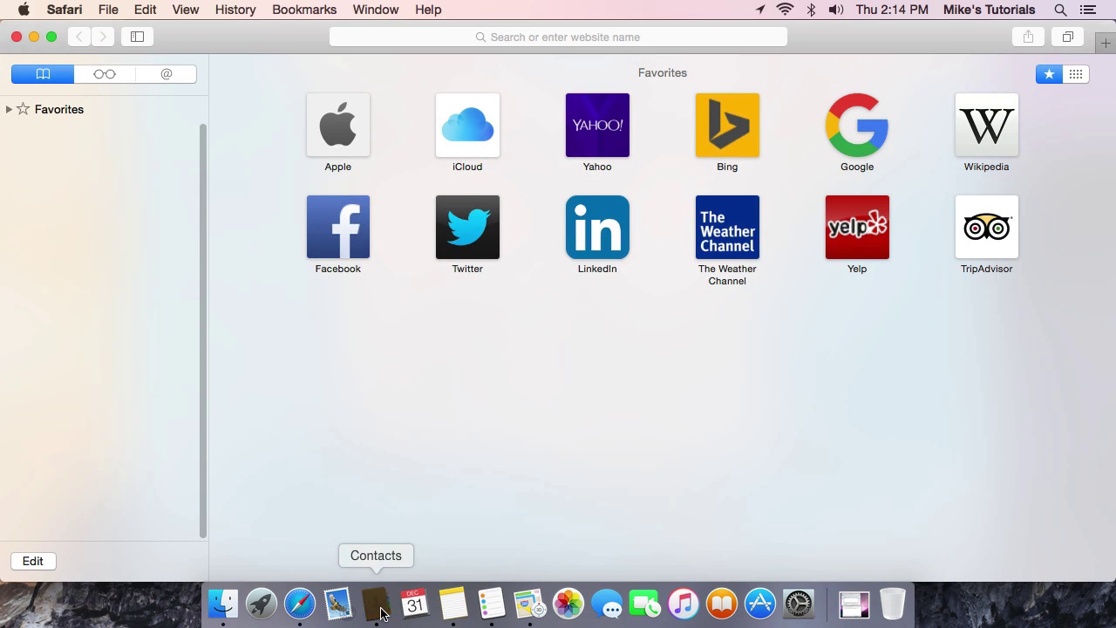
pyautogui.click(376, 615)
pyautogui.click(453, 610)
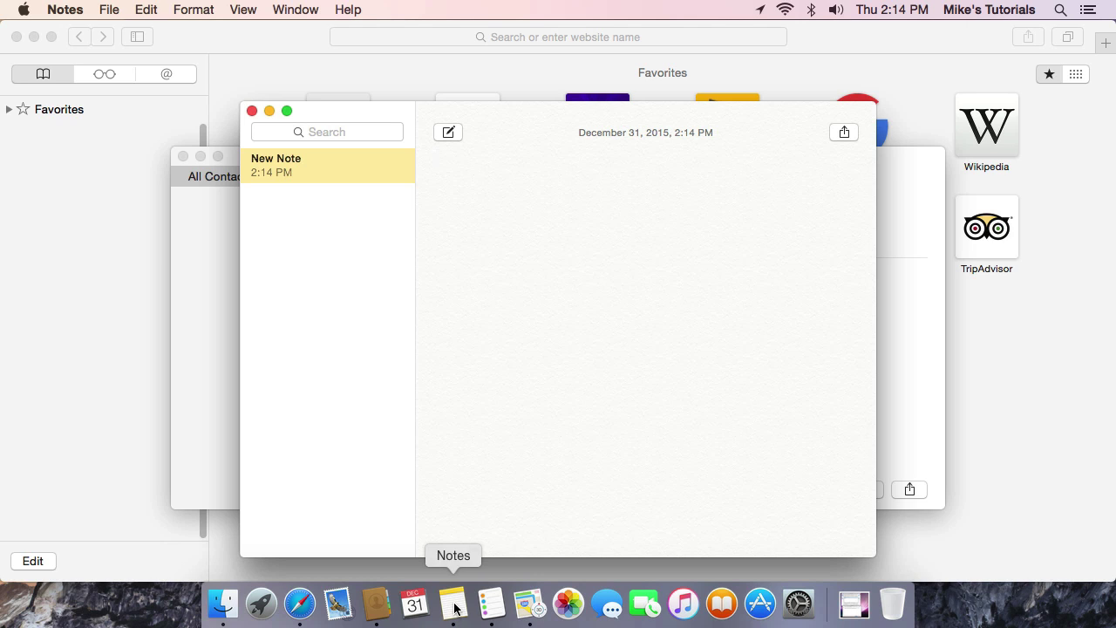
# Rearrange the Dock, placing Notes last among the apps and App Store followed by System Preferences directly after Finder.
pyautogui.moveTo(454, 608); pyautogui.dragTo(813, 614)
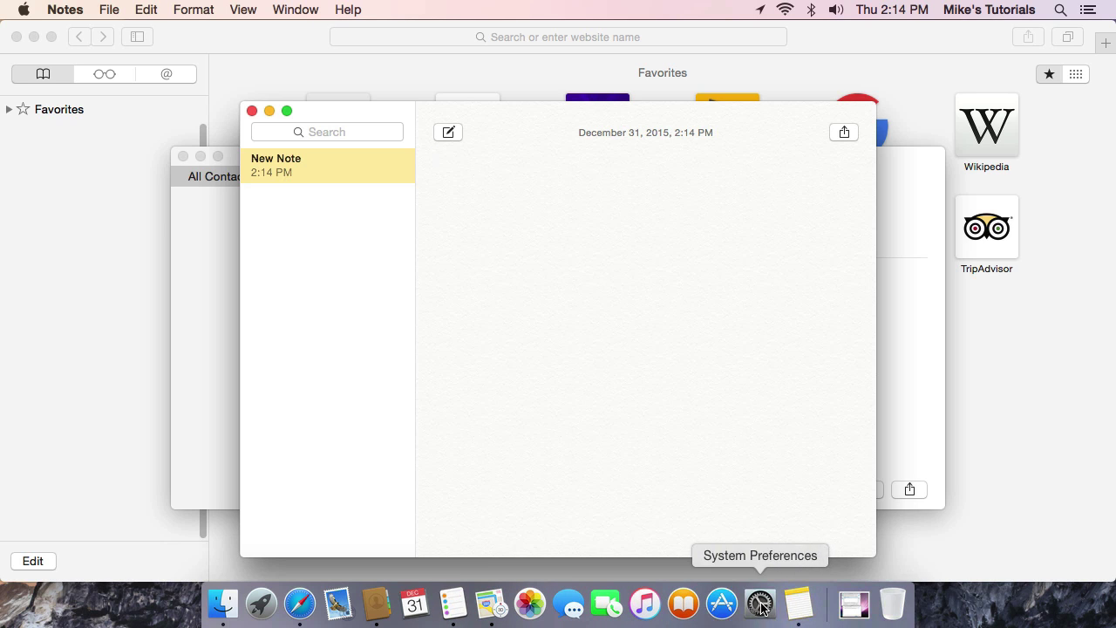
pyautogui.moveTo(760, 604); pyautogui.dragTo(261, 604)
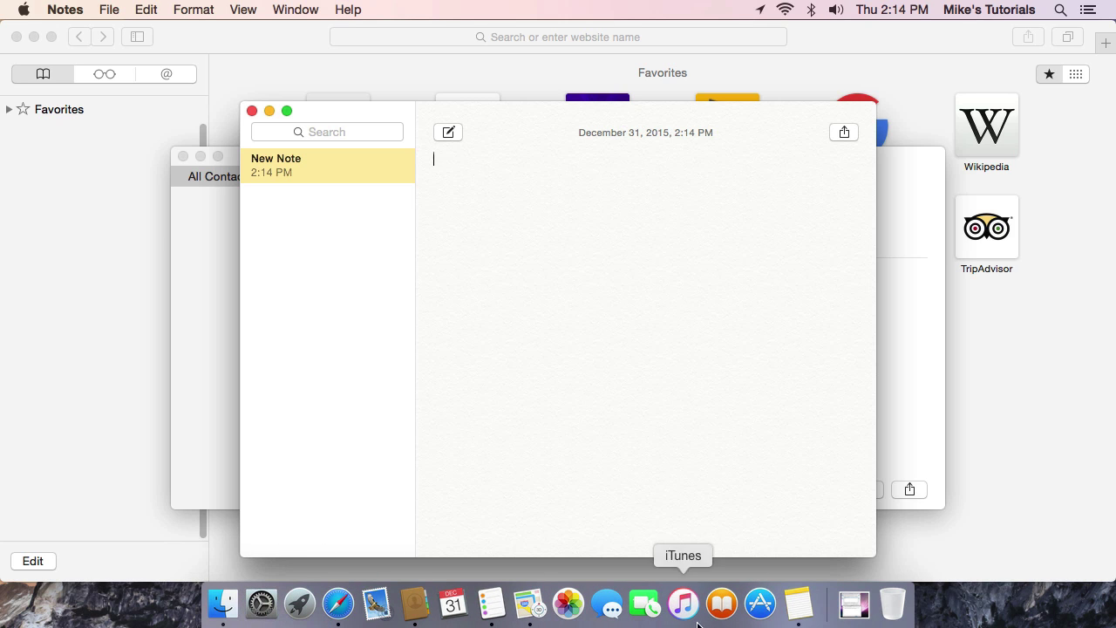
pyautogui.moveTo(759, 604); pyautogui.dragTo(257, 610)
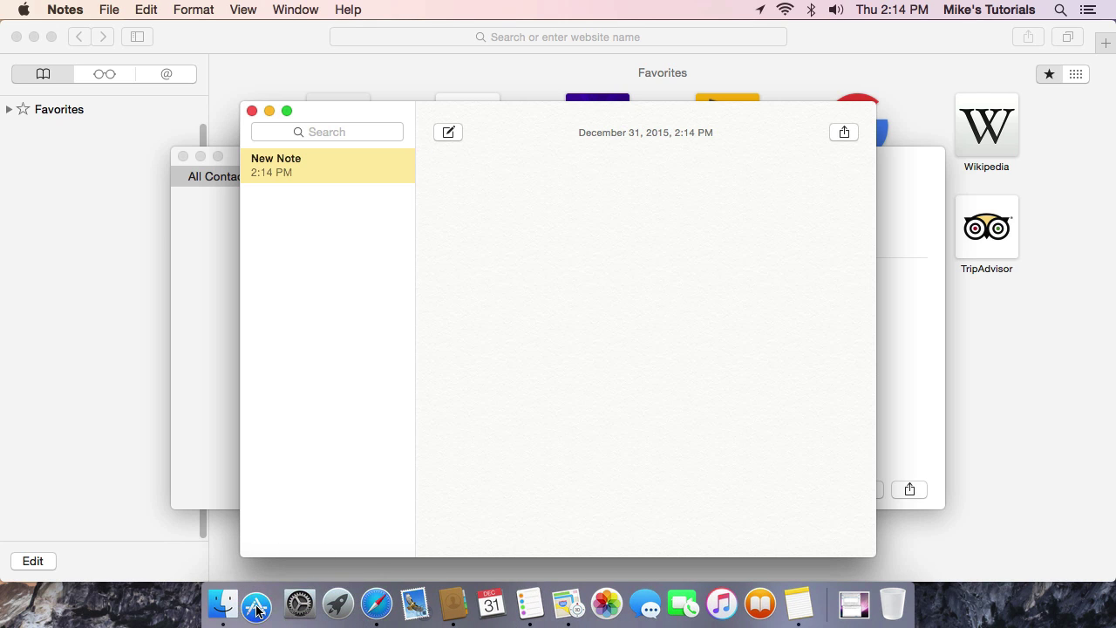
pyautogui.moveTo(567, 604)
pyautogui.mouseDown()
pyautogui.moveTo(602, 605)
pyautogui.moveTo(568, 606)
pyautogui.mouseUp()
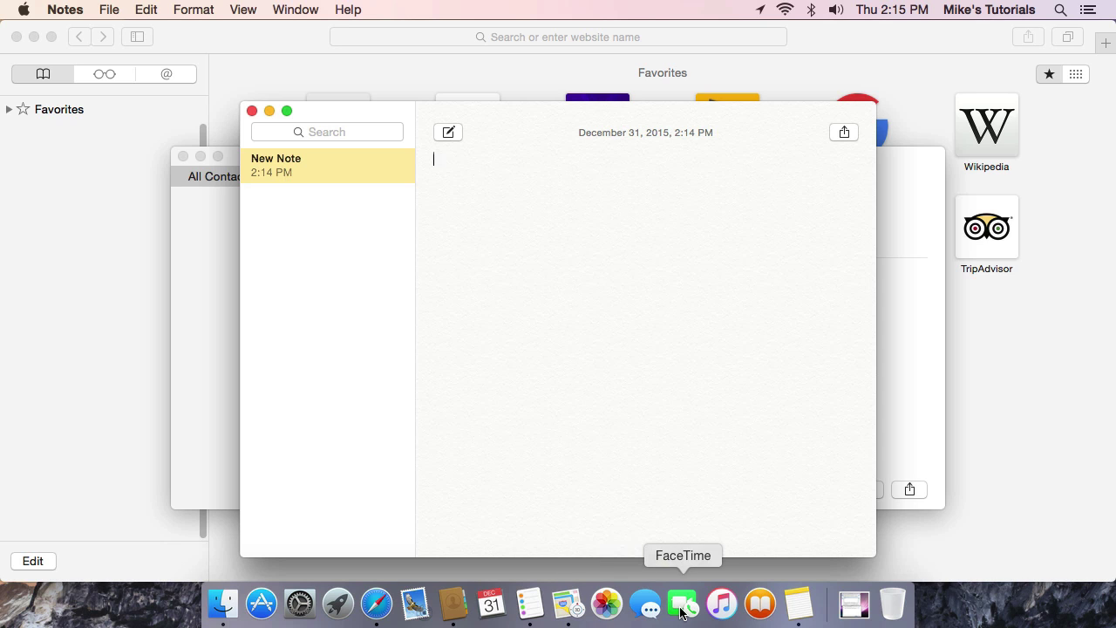
# Quit Notes and remove FaceTime from the Dock.
pyautogui.click(67, 7)
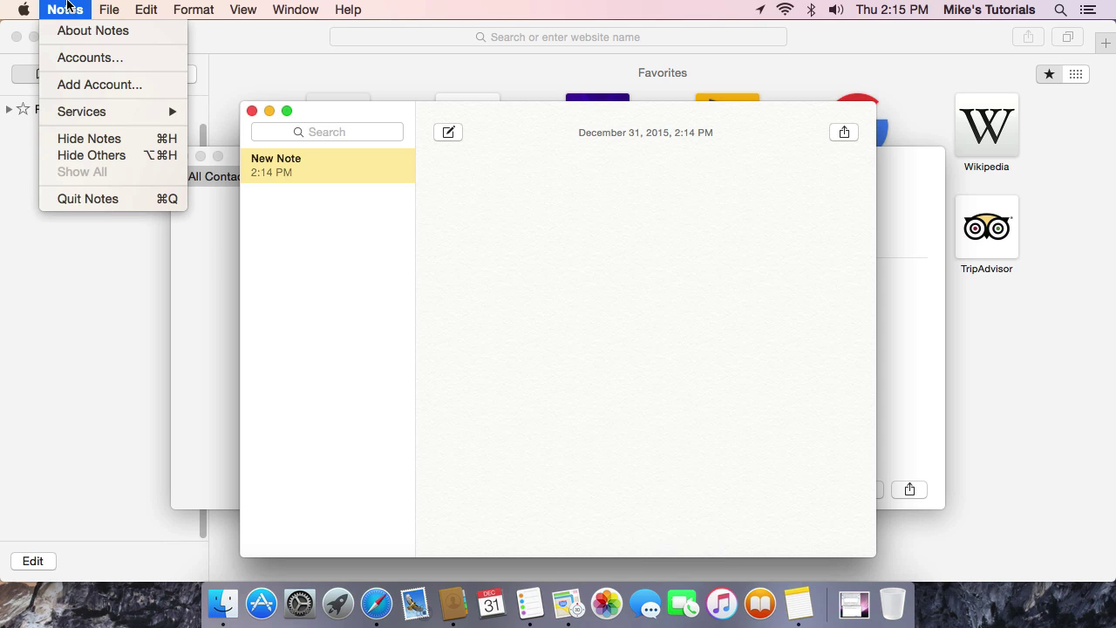
pyautogui.click(95, 199)
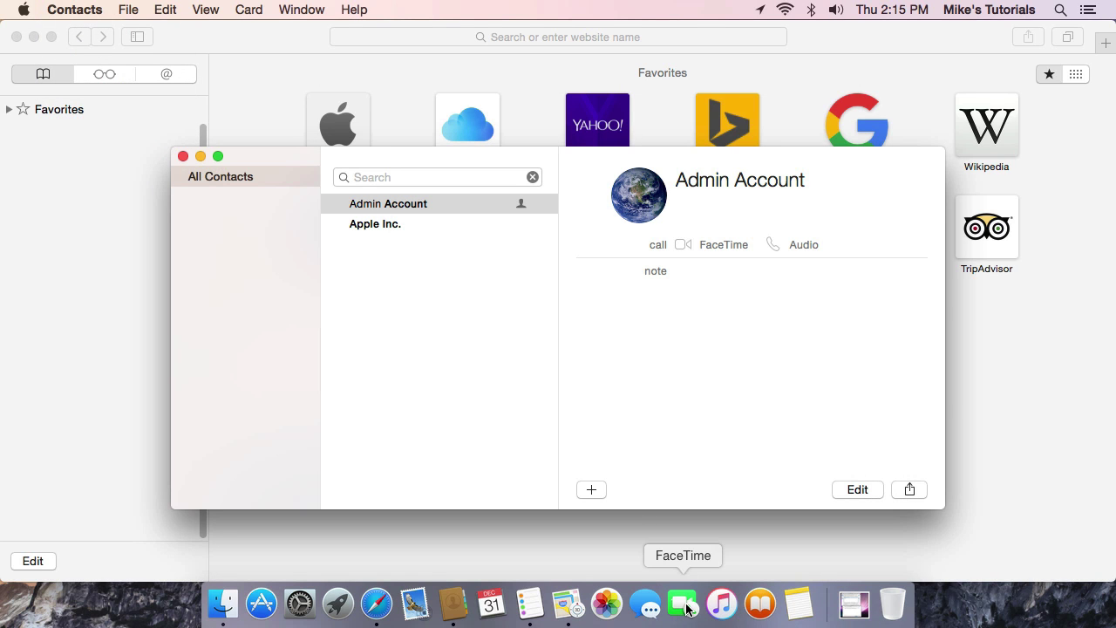
pyautogui.moveTo(686, 607); pyautogui.dragTo(678, 460)
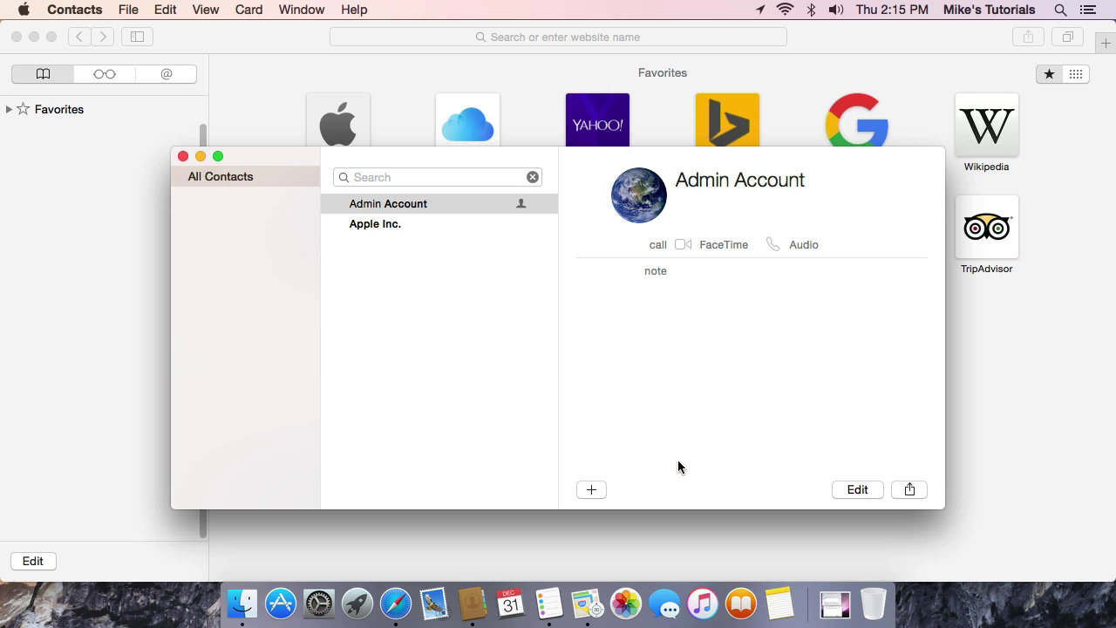
# Look through Launchpad, including its Other folder, and add FaceTime to the Dock between Messages and iTunes.
pyautogui.click(357, 610)
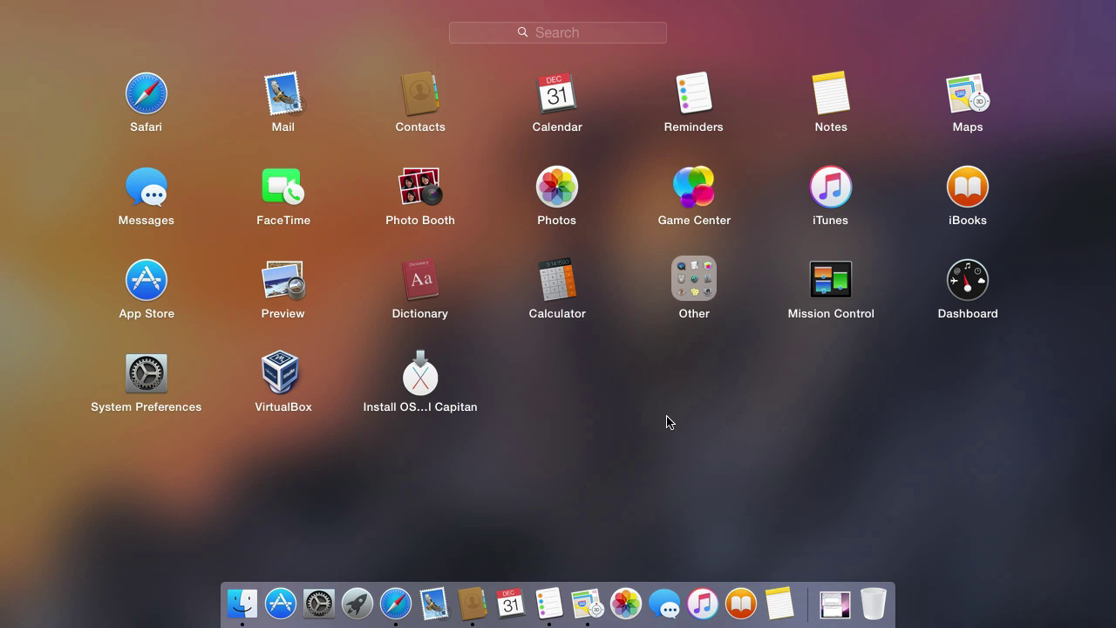
pyautogui.click(692, 294)
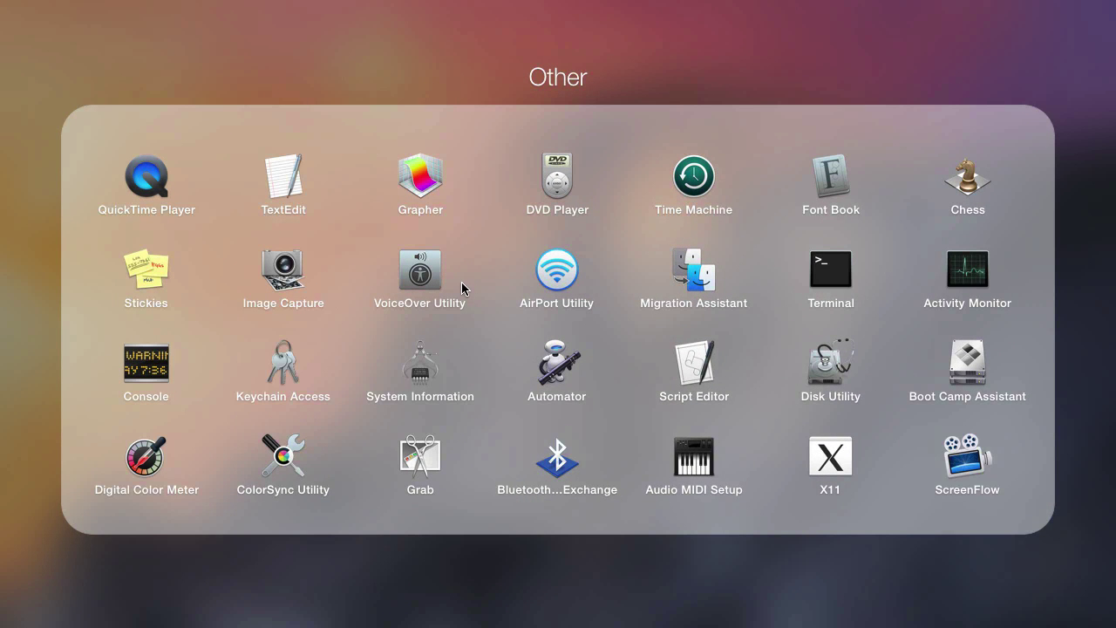
pyautogui.click(403, 70)
pyautogui.moveTo(282, 182); pyautogui.dragTo(682, 607)
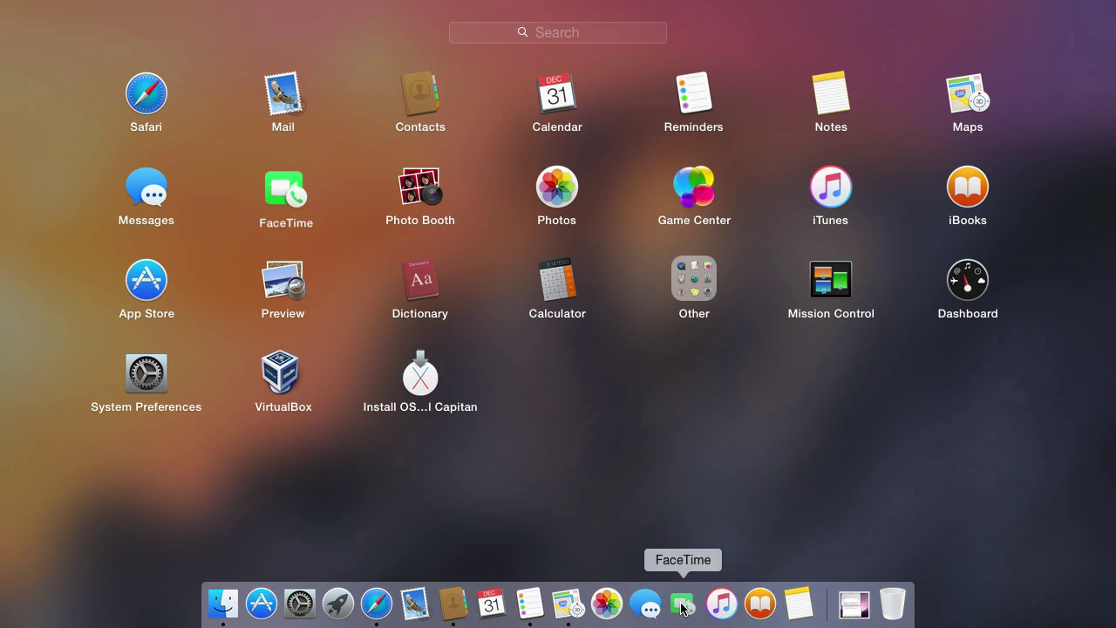
# Add Chess from Launchpad's Other folder to the Dock beside FaceTime, leave Launchpad and remove Chess from the Dock again.
pyautogui.click(695, 283)
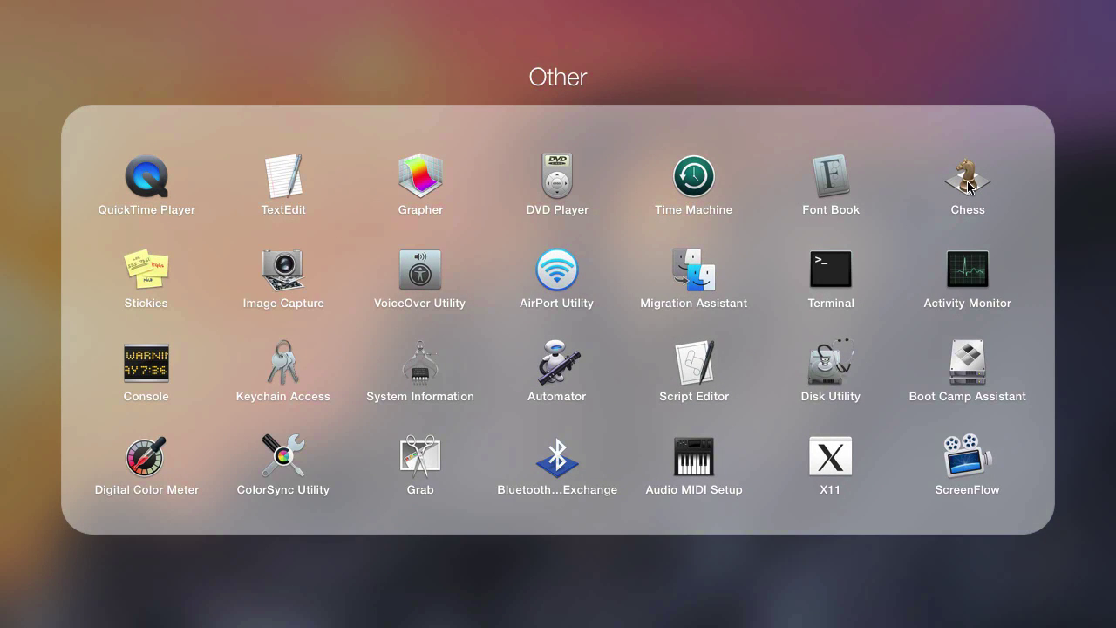
pyautogui.moveTo(966, 181); pyautogui.dragTo(699, 612)
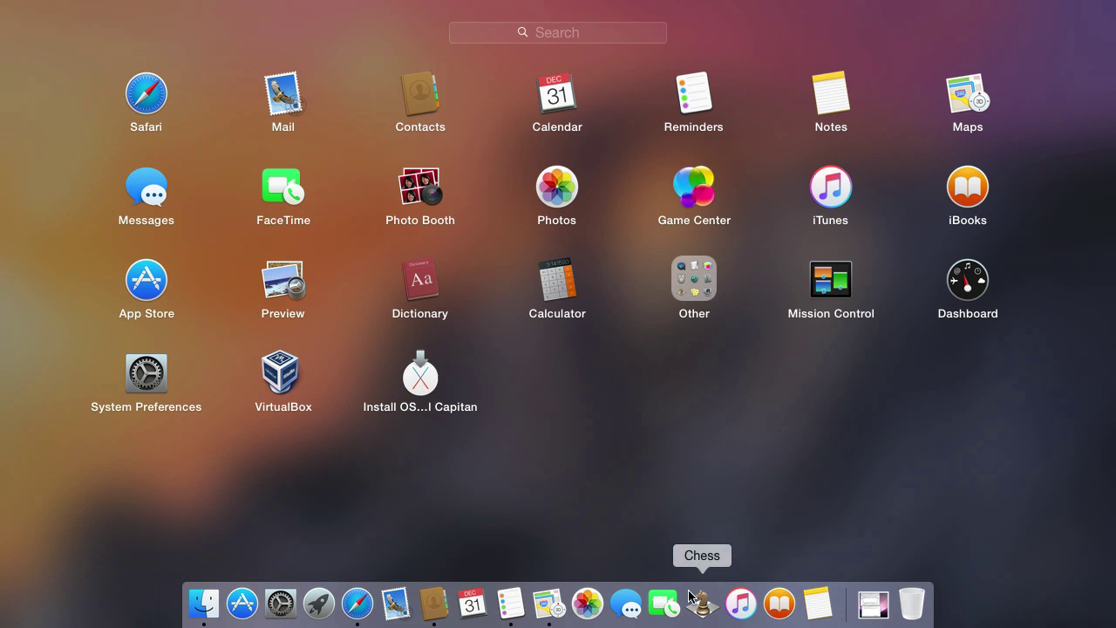
pyautogui.click(512, 497)
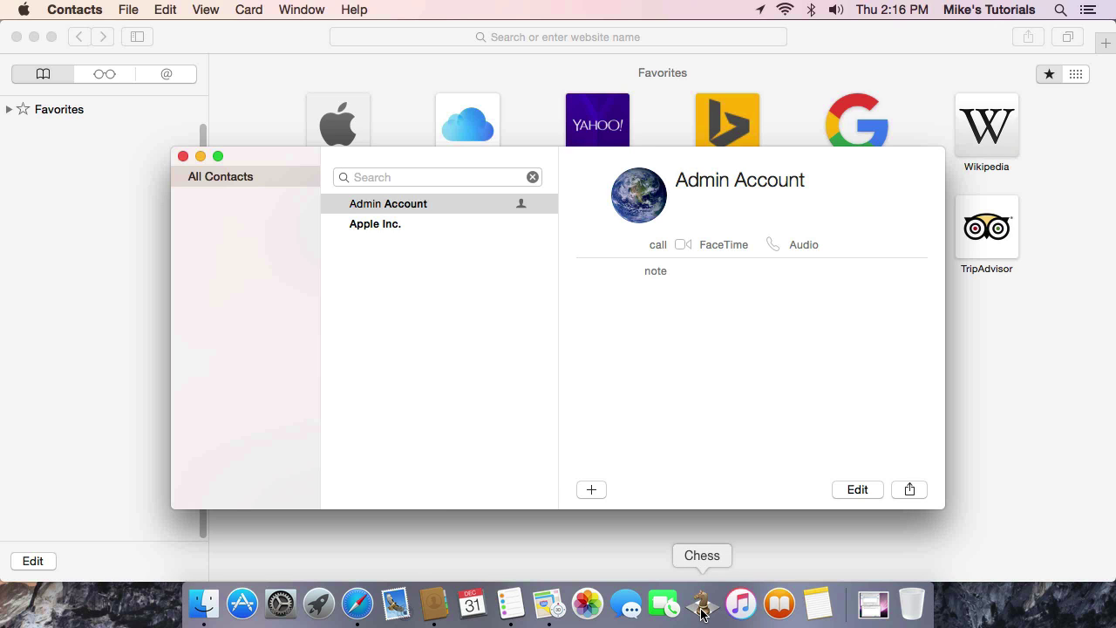
pyautogui.moveTo(701, 610); pyautogui.dragTo(706, 352)
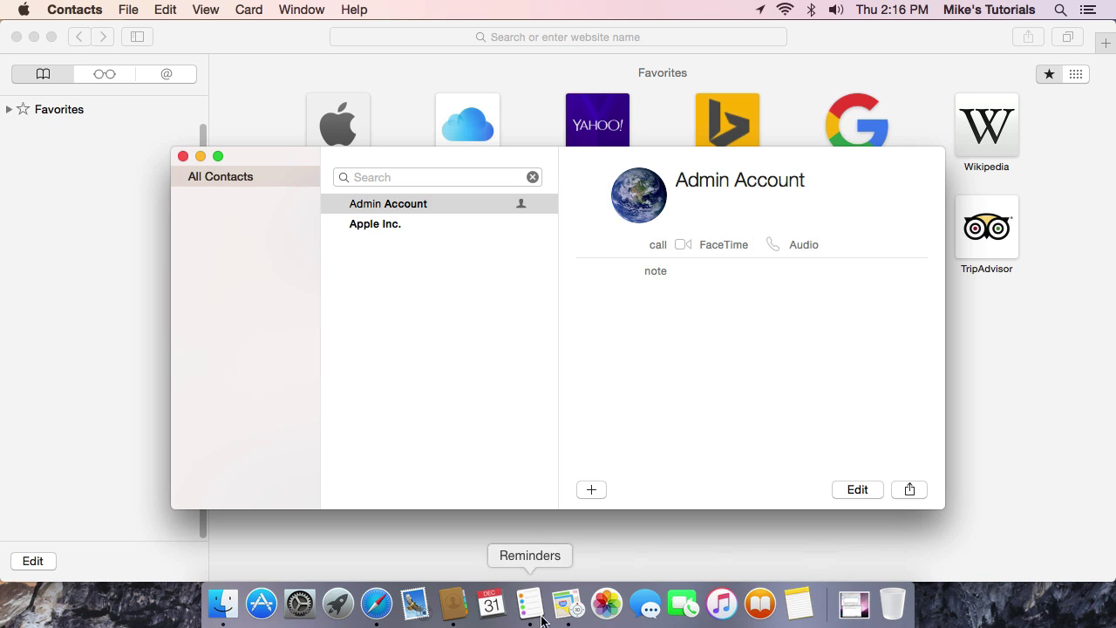
# Set the Downloads stack in the Dock to view content as Fan, and expand and collapse it to check the layout.
pyautogui.click(853, 609)
pyautogui.click(853, 609)
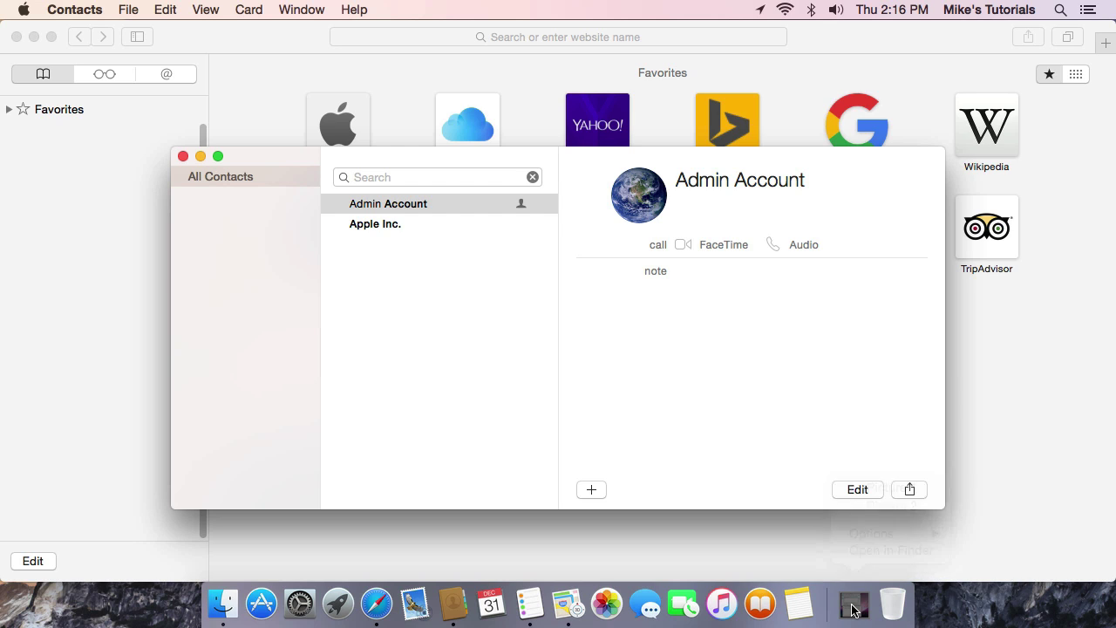
pyautogui.rightClick(853, 609)
pyautogui.click(861, 446)
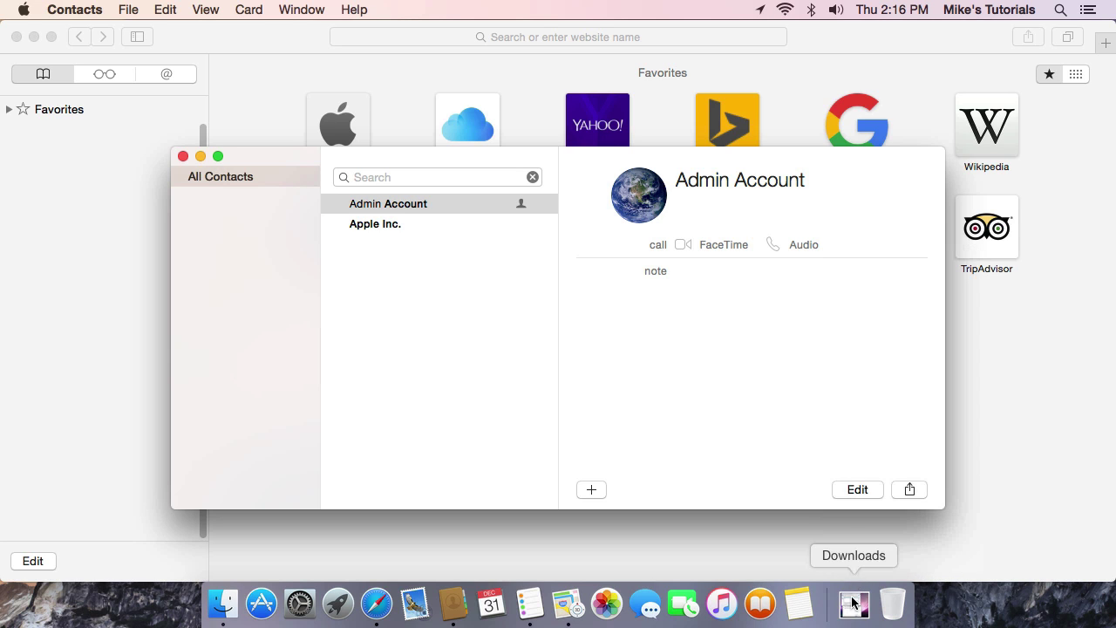
pyautogui.click(852, 608)
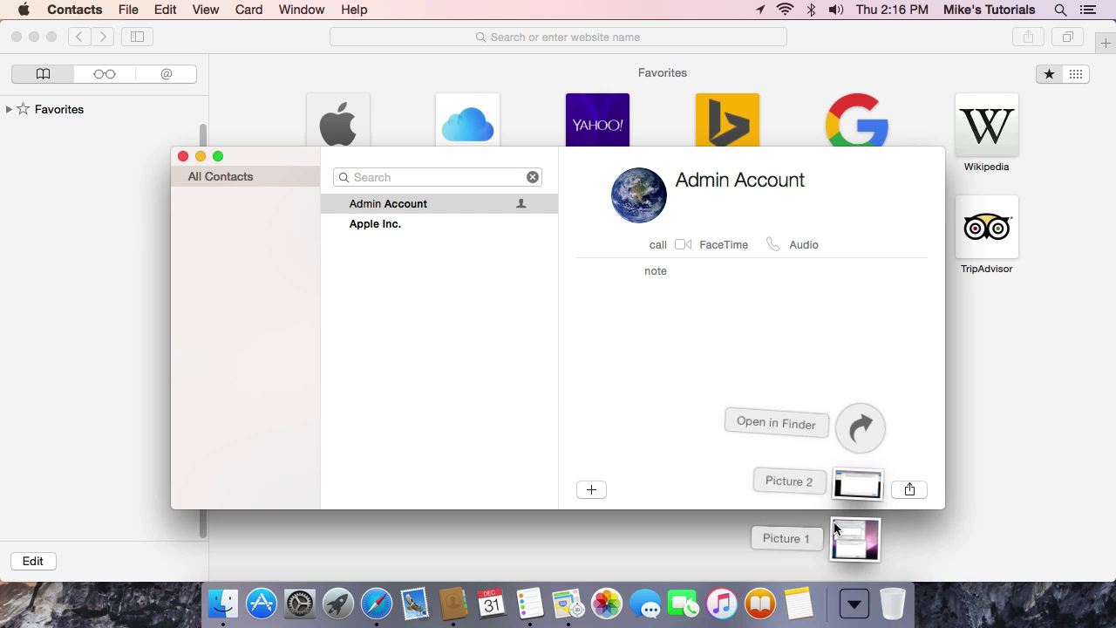
pyautogui.click(852, 599)
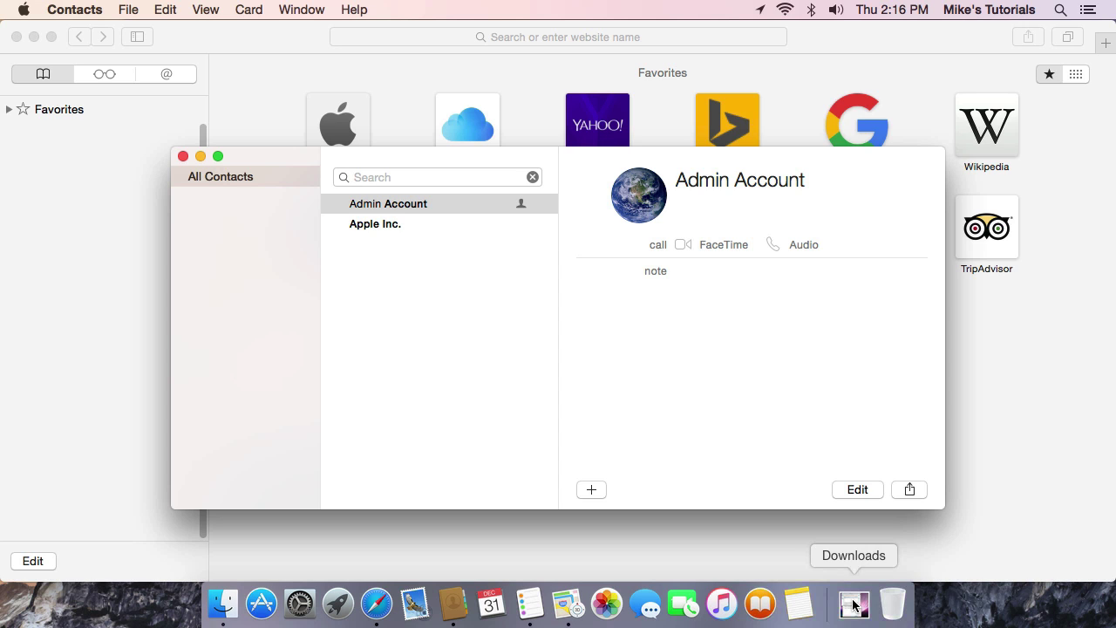
# Set the Downloads stack to view content as List and open it.
pyautogui.rightClick(852, 604)
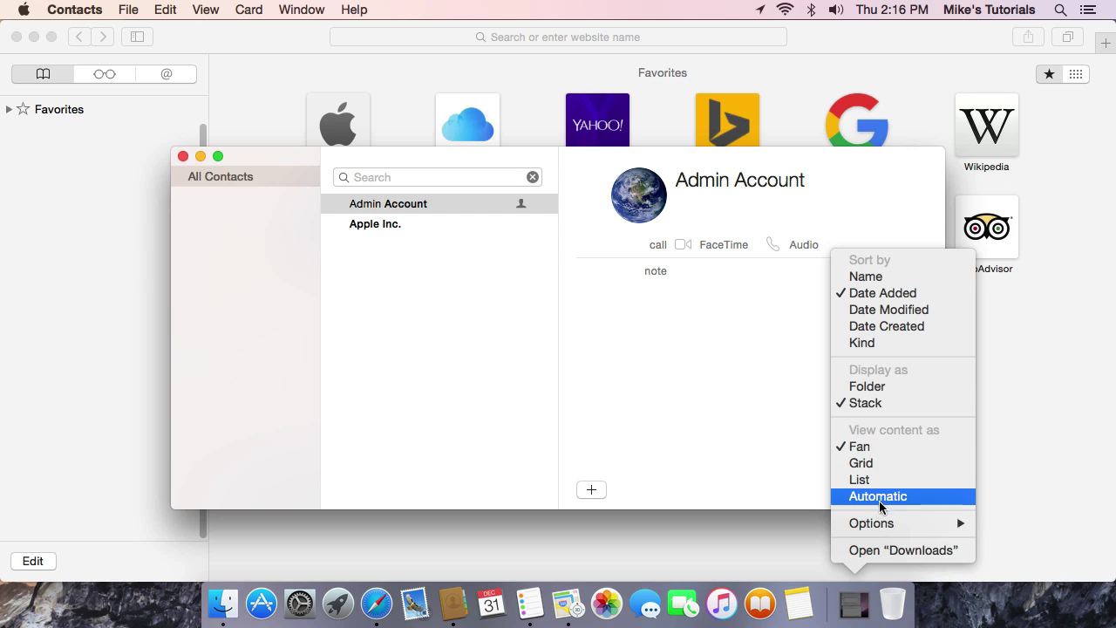
pyautogui.moveTo(876, 524)
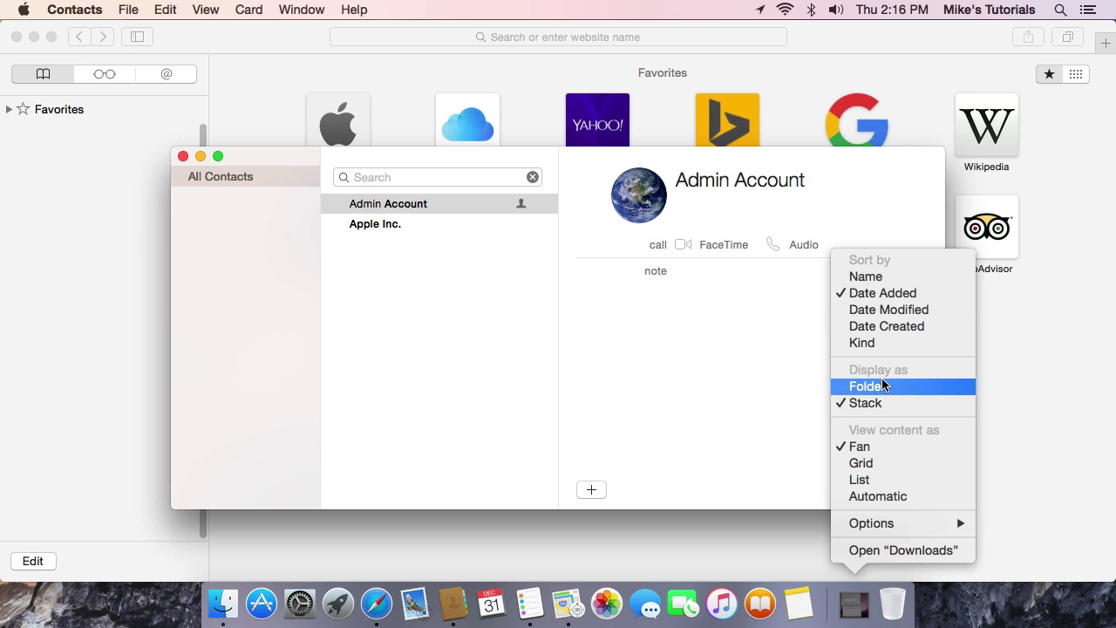
pyautogui.click(871, 480)
pyautogui.click(851, 608)
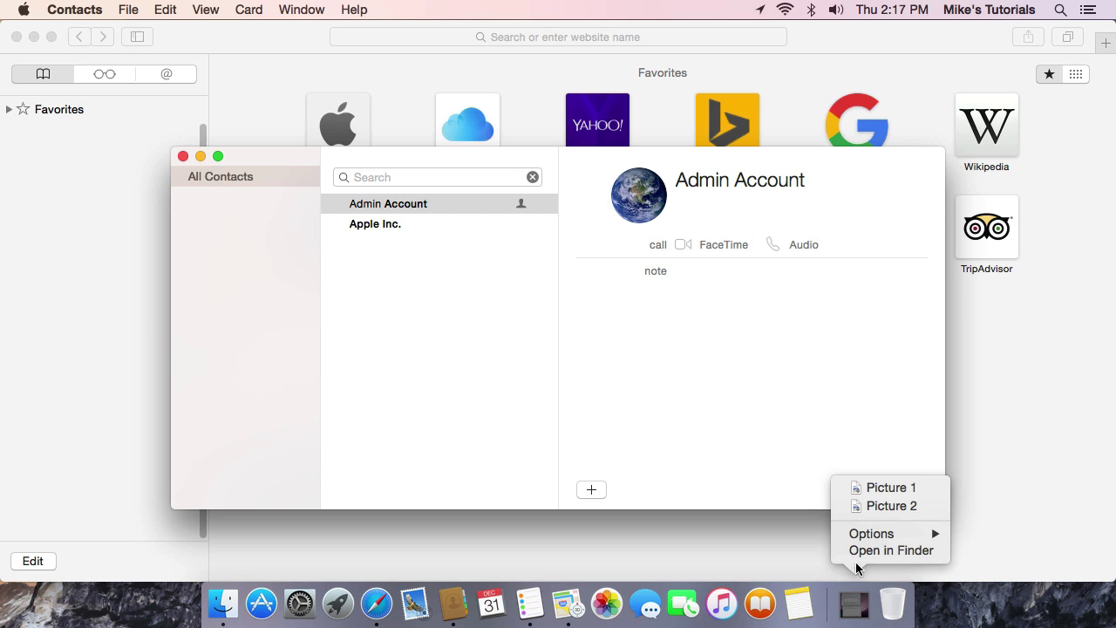
# Review the sorting, display and content view options of the Downloads stack, leaving them as they are.
pyautogui.rightClick(854, 603)
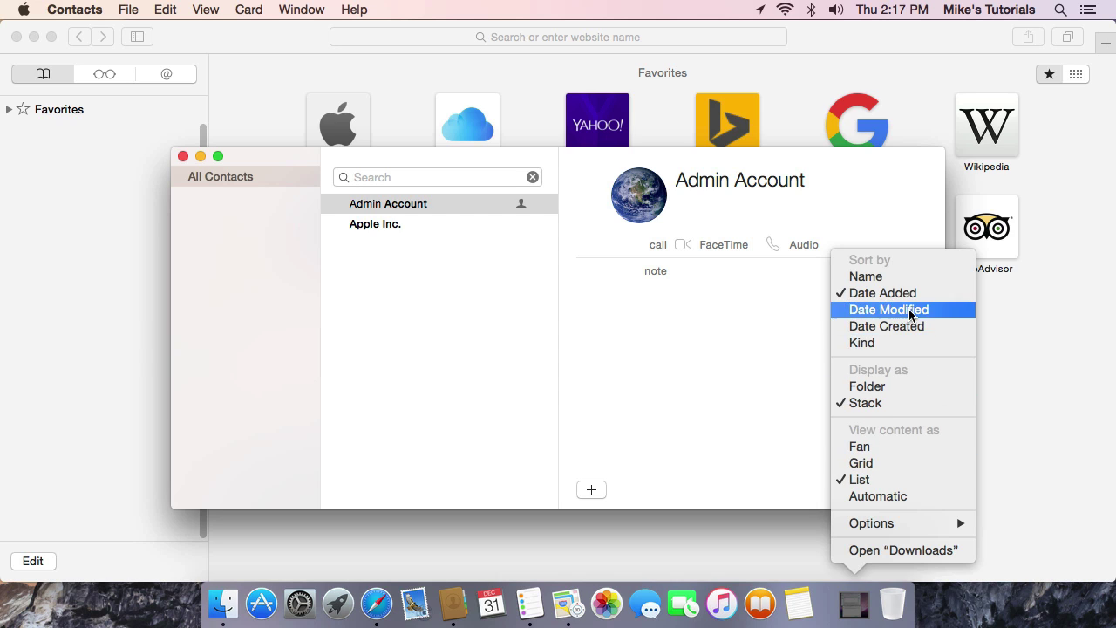
pyautogui.click(859, 603)
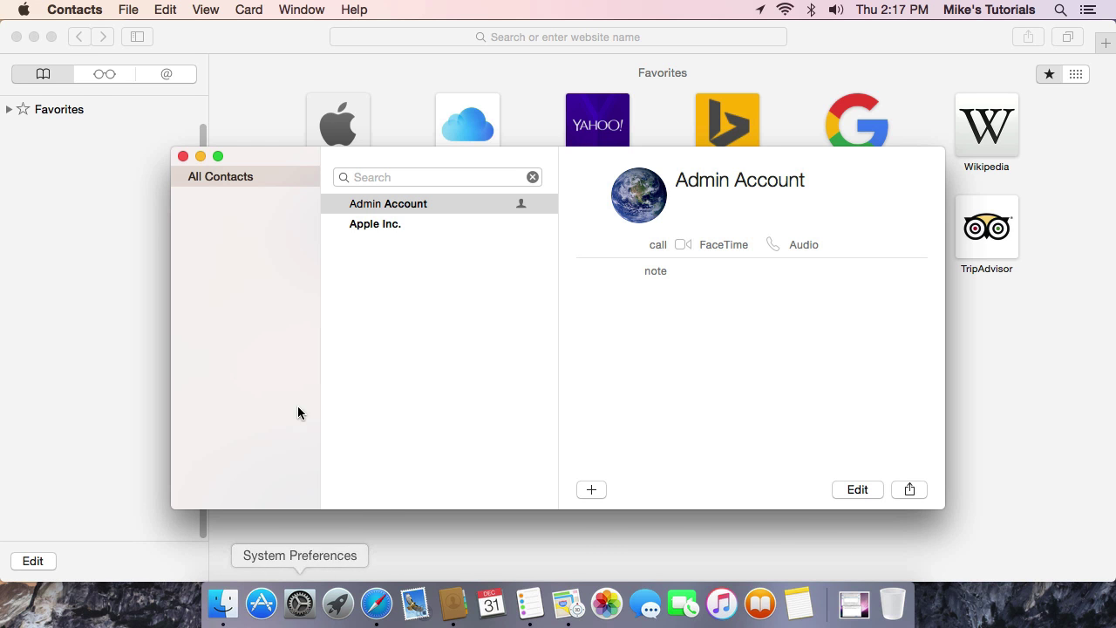
# Quit the open applications Contacts, Safari, Reminders and Maps.
pyautogui.click(87, 9)
pyautogui.click(103, 215)
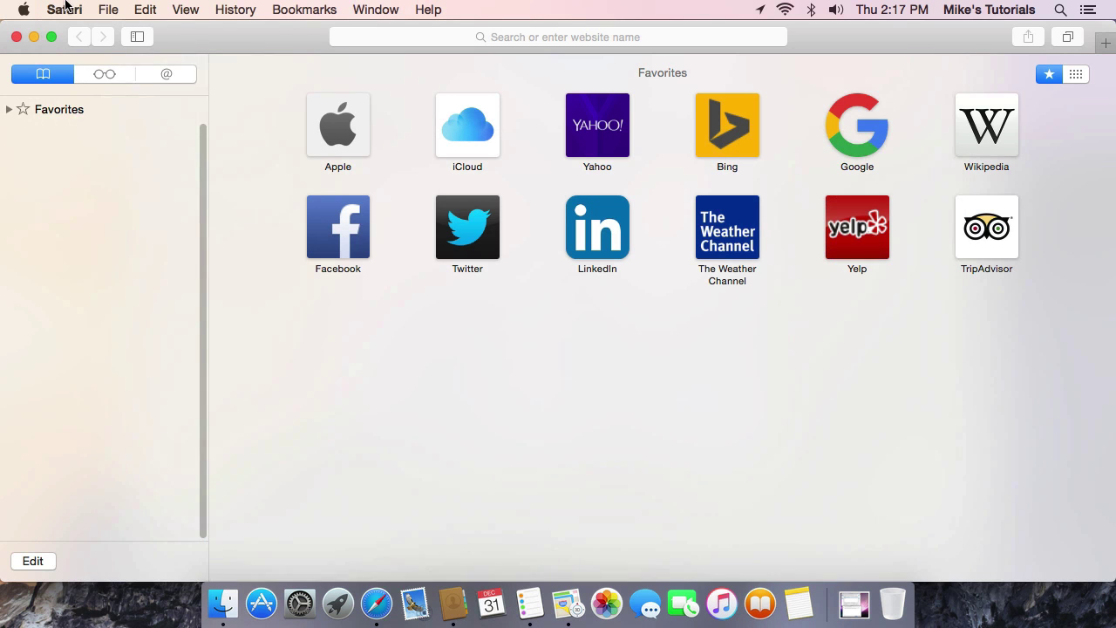
pyautogui.click(64, 10)
pyautogui.click(87, 214)
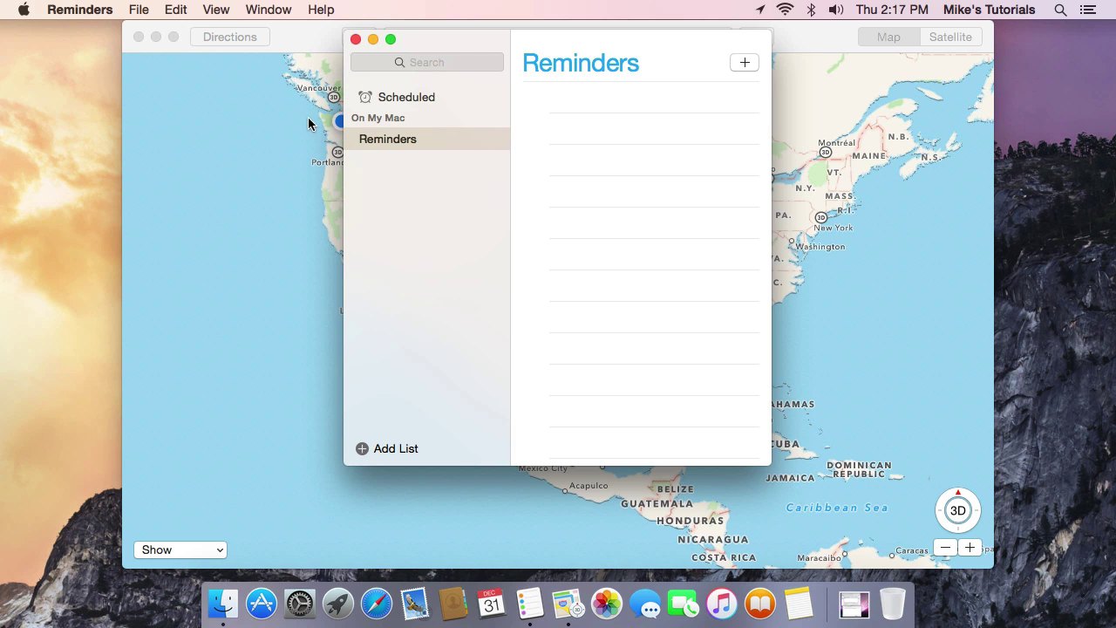
pyautogui.press('super+q')
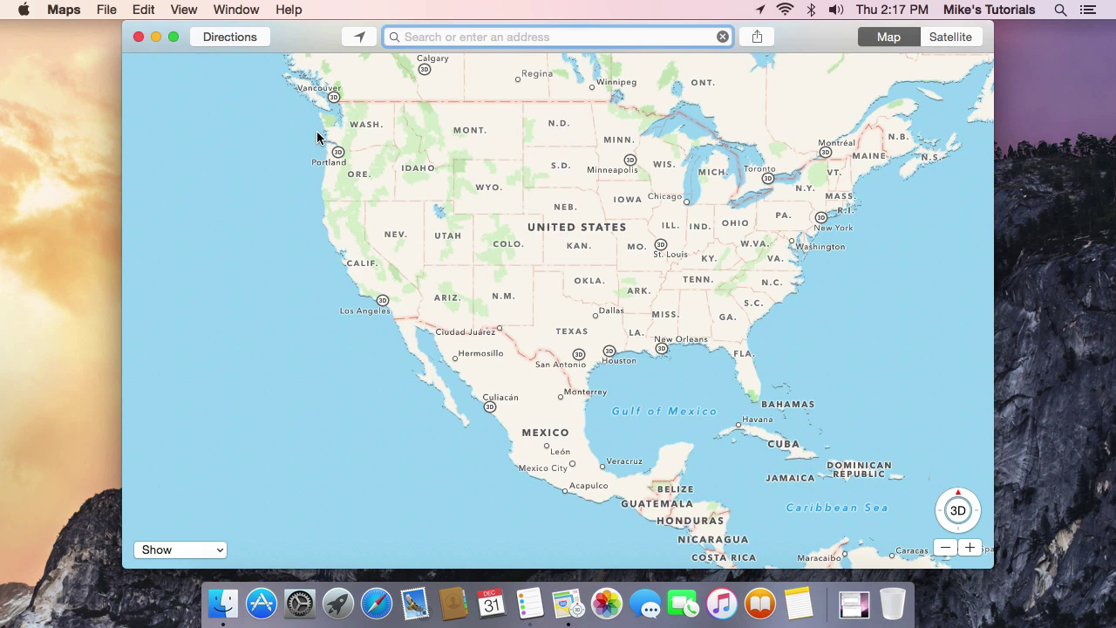
pyautogui.press('super+q')
# Reduce the Dock's size in the Dock section of System Preferences, trying magnification on and off along the way.
pyautogui.click(299, 605)
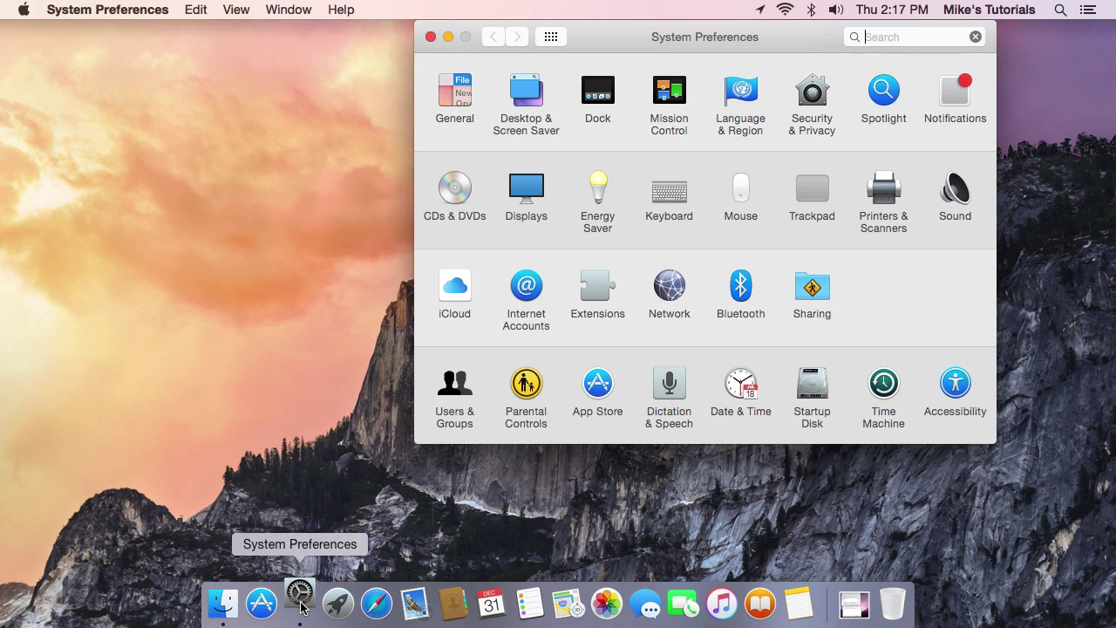
pyautogui.click(594, 99)
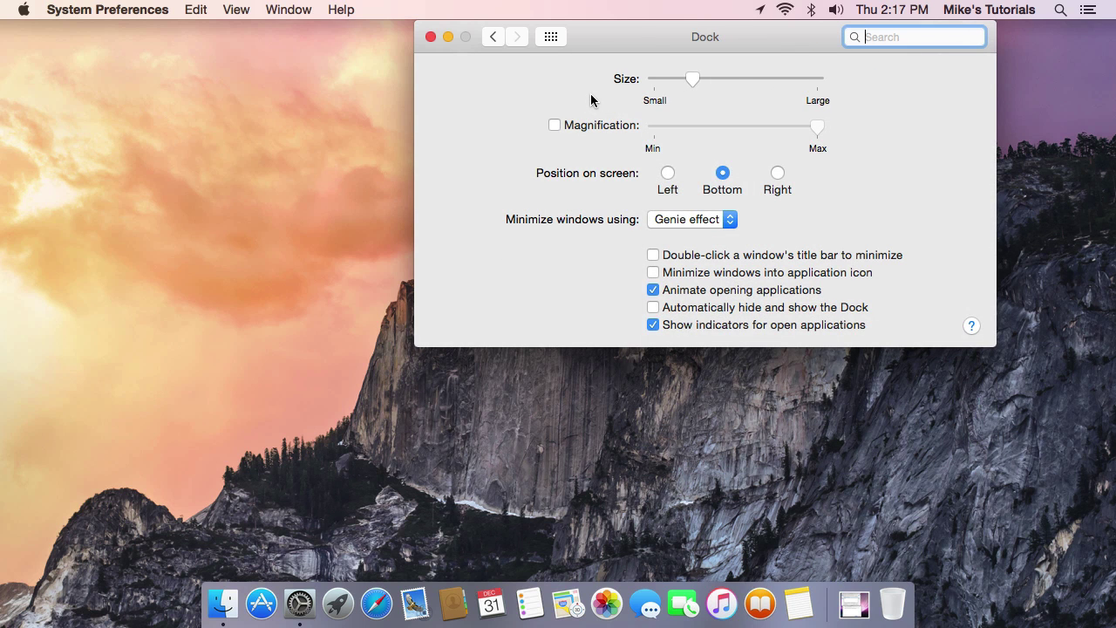
pyautogui.moveTo(692, 79); pyautogui.dragTo(666, 81)
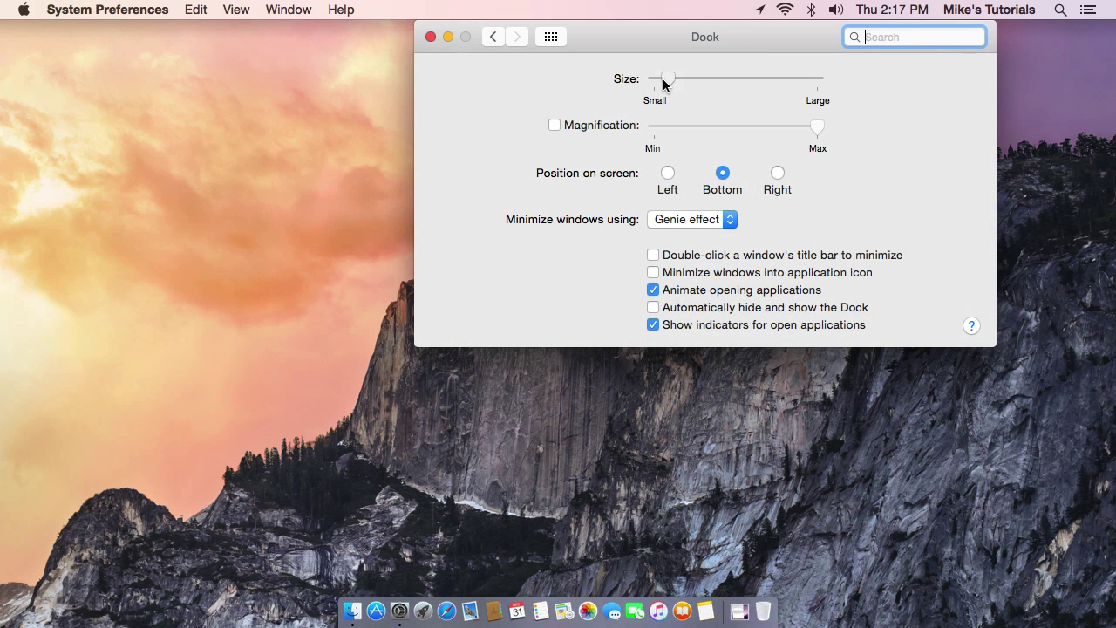
pyautogui.click(554, 125)
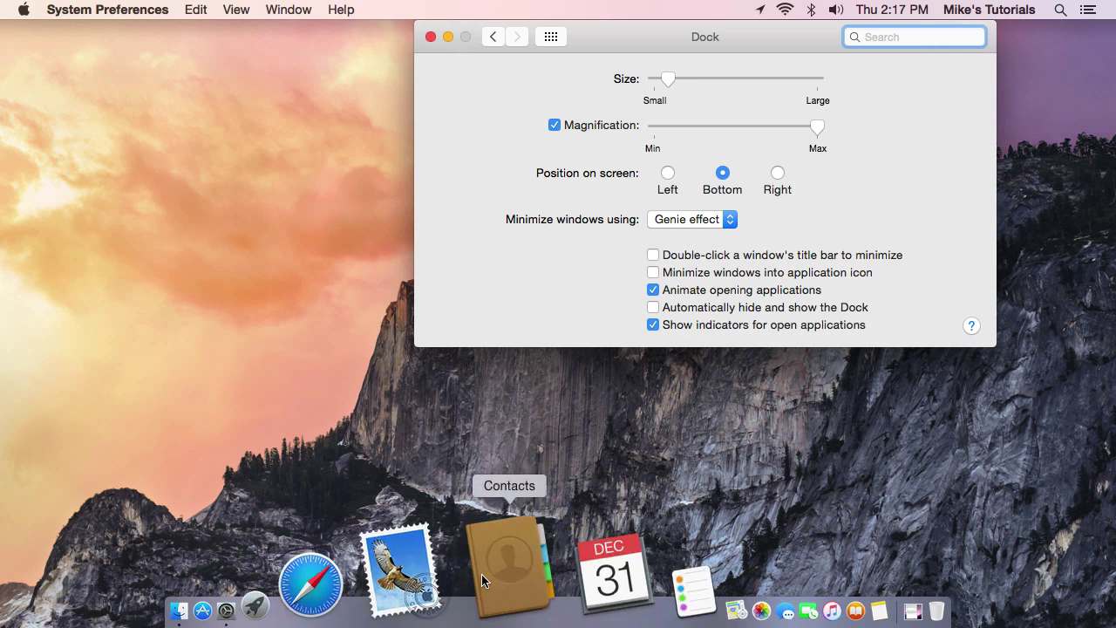
pyautogui.click(554, 125)
pyautogui.moveTo(665, 79); pyautogui.dragTo(680, 80)
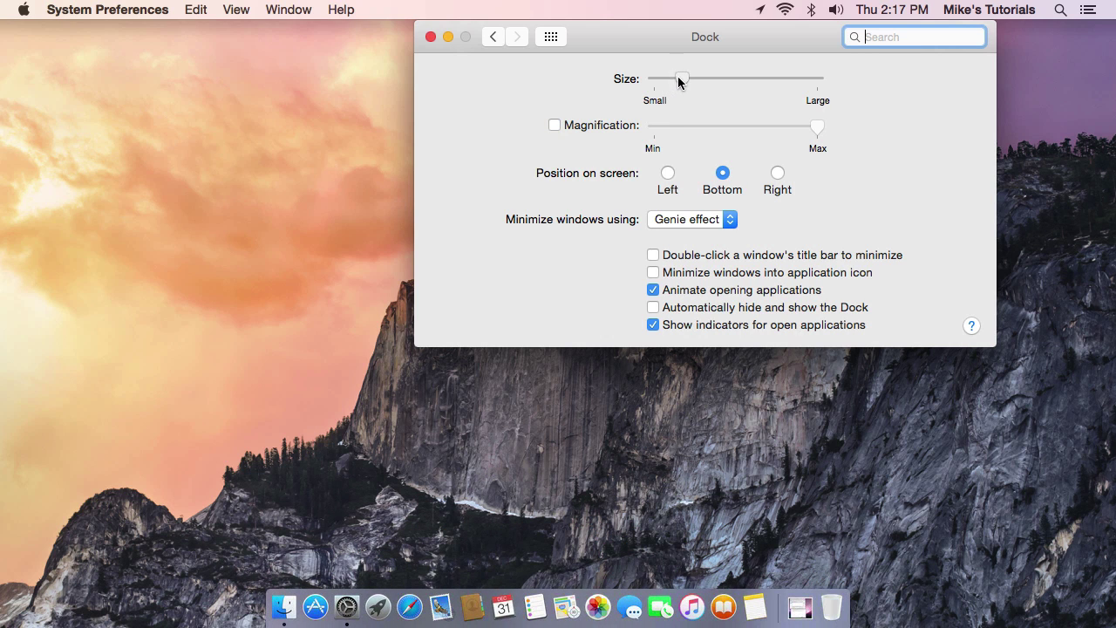
# Try the Dock's Left and Right positions, switch automatic hiding on and off, and return the Dock to Bottom.
pyautogui.click(668, 173)
pyautogui.click(772, 173)
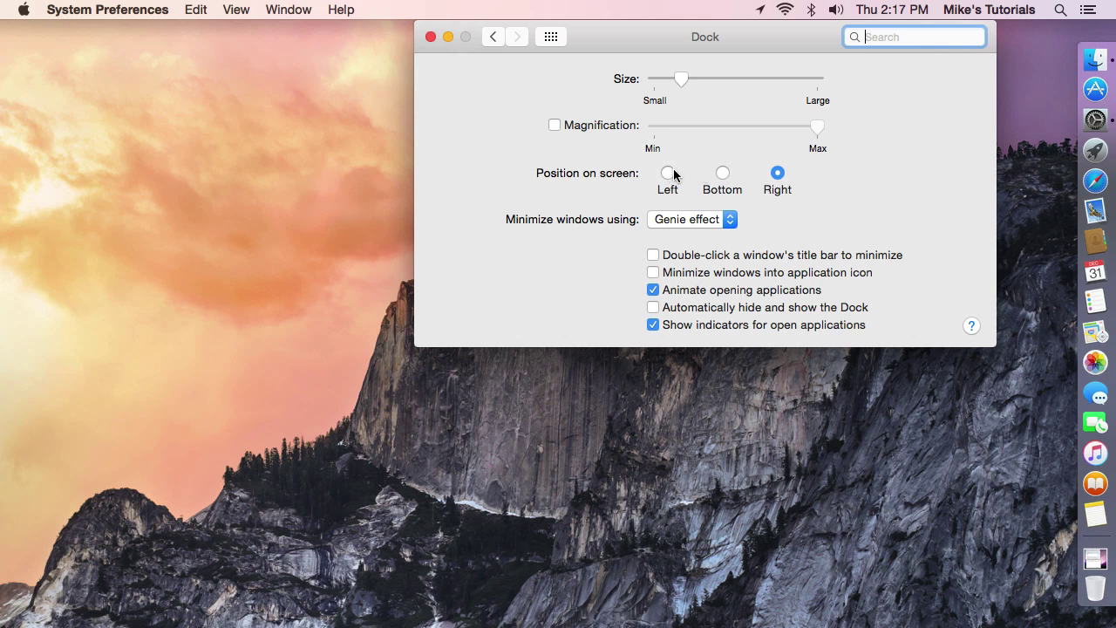
pyautogui.click(668, 174)
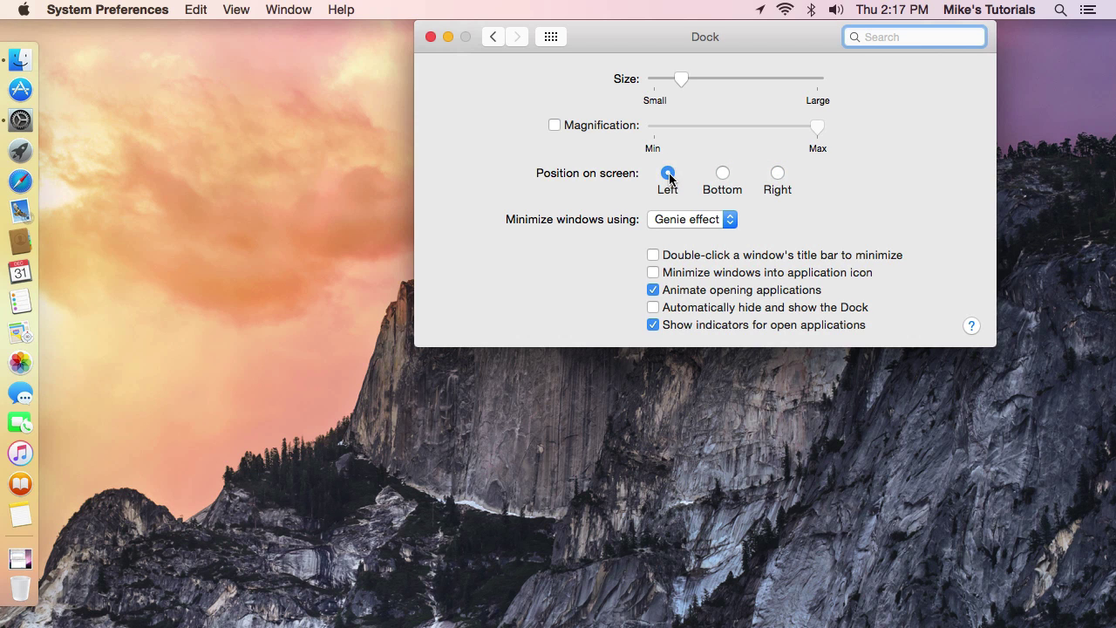
pyautogui.click(653, 306)
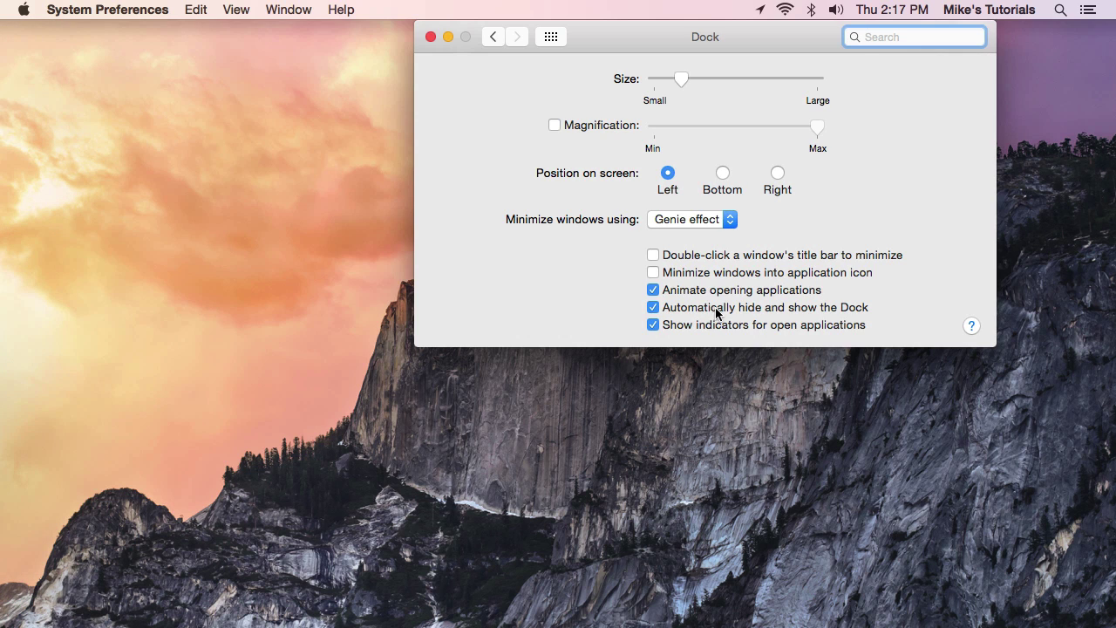
pyautogui.click(653, 308)
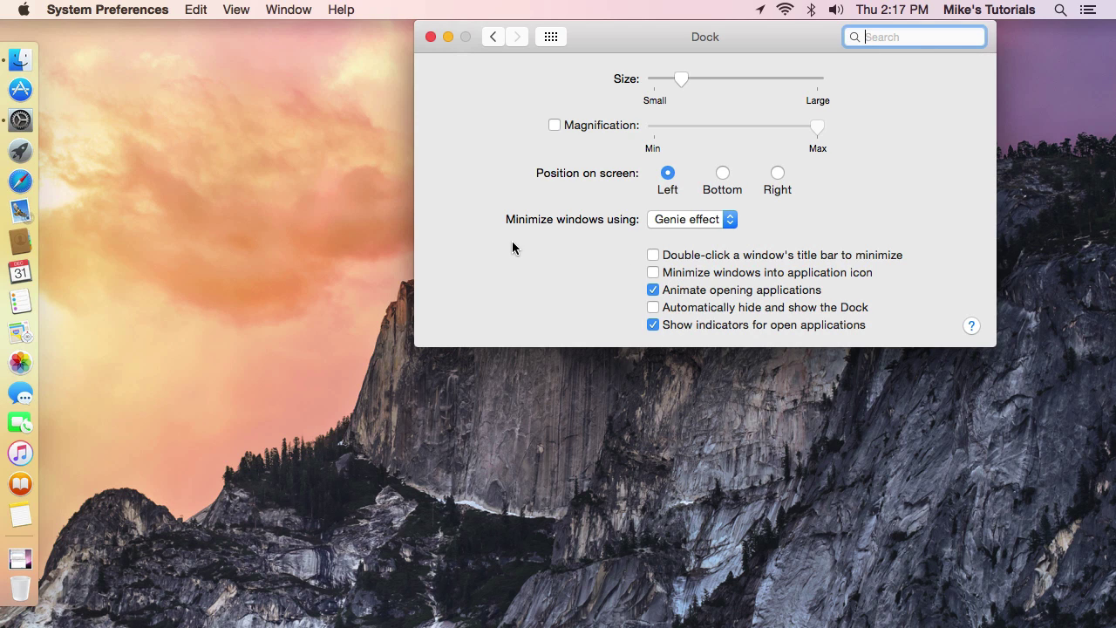
pyautogui.click(722, 173)
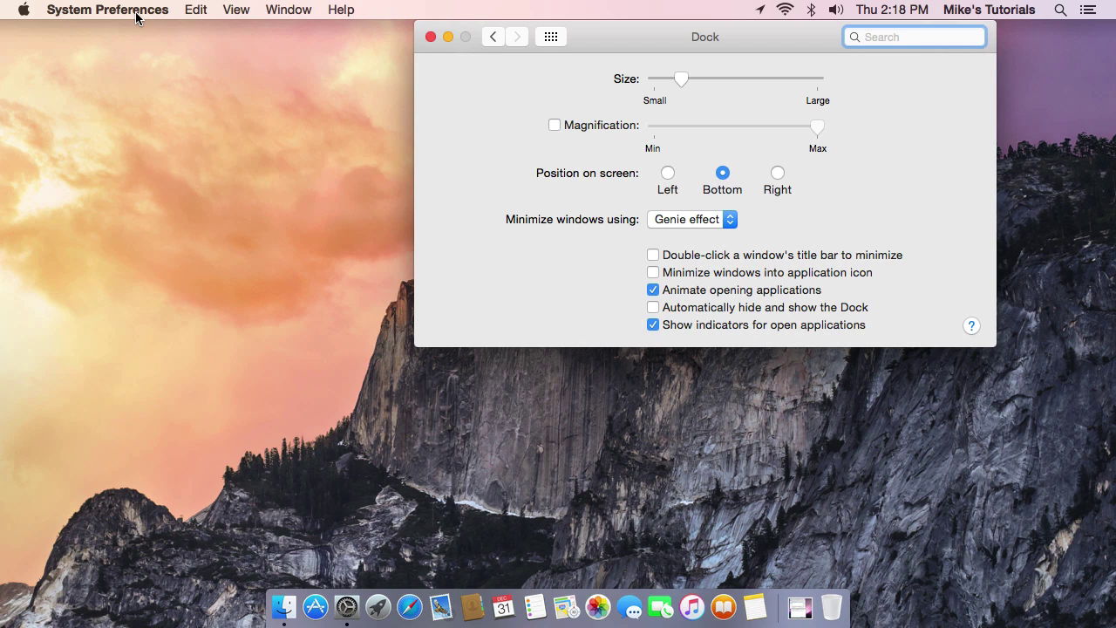
# Take a brief look at the system-wide Apple commands and close System Preferences.
pyautogui.click(21, 9)
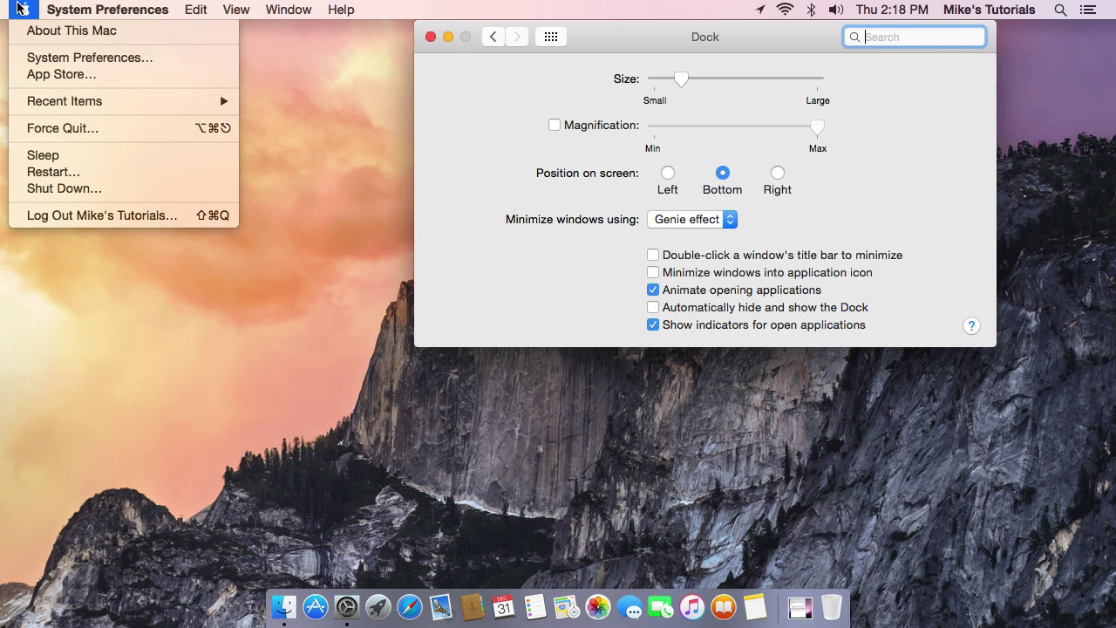
pyautogui.press('Escape')
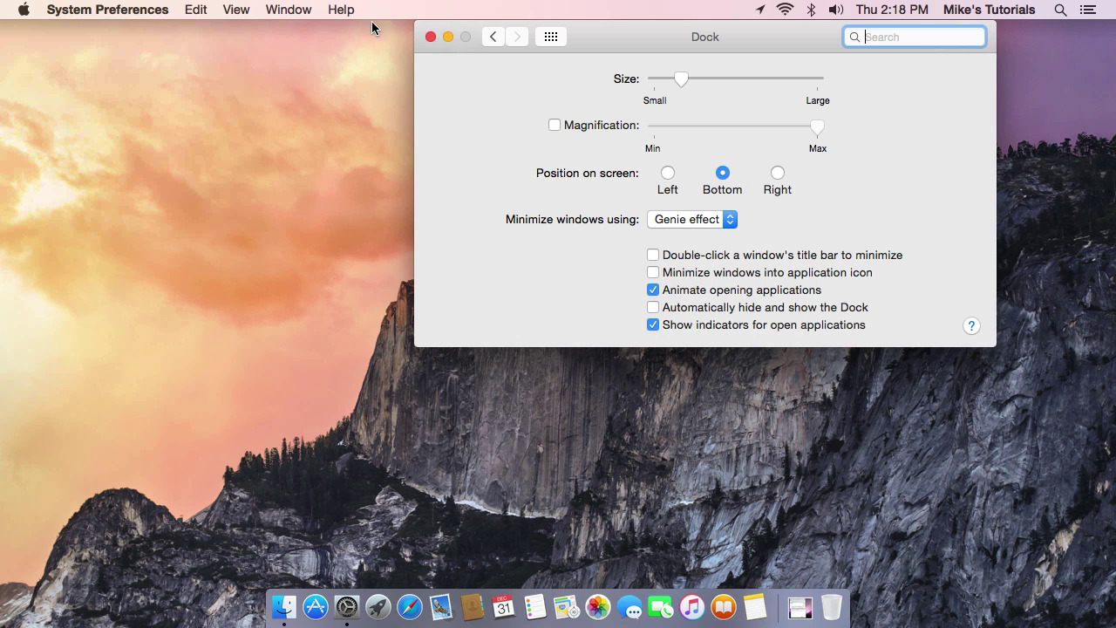
pyautogui.click(430, 37)
# Examine the Mac's overview, storage and memory information in About This Mac, and close the window.
pyautogui.click(24, 10)
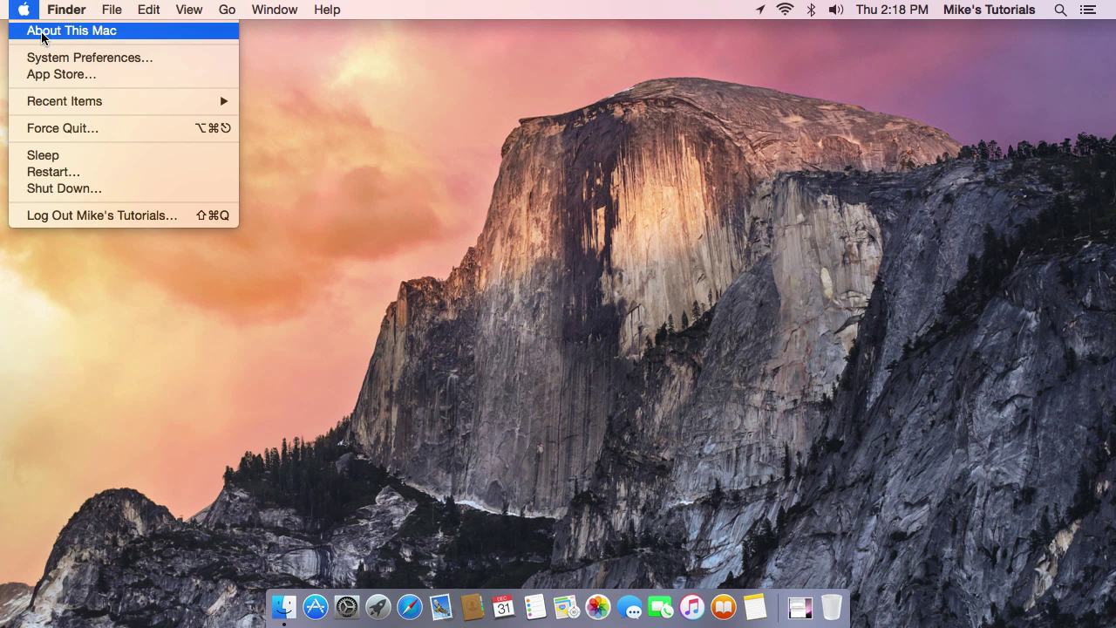
pyautogui.click(41, 32)
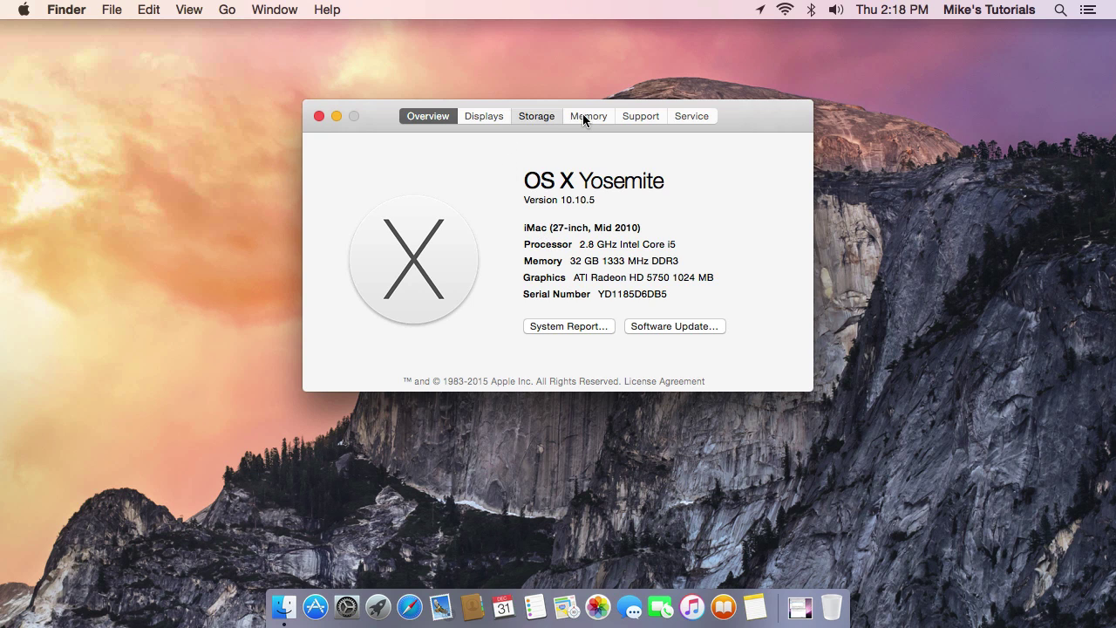
pyautogui.click(536, 116)
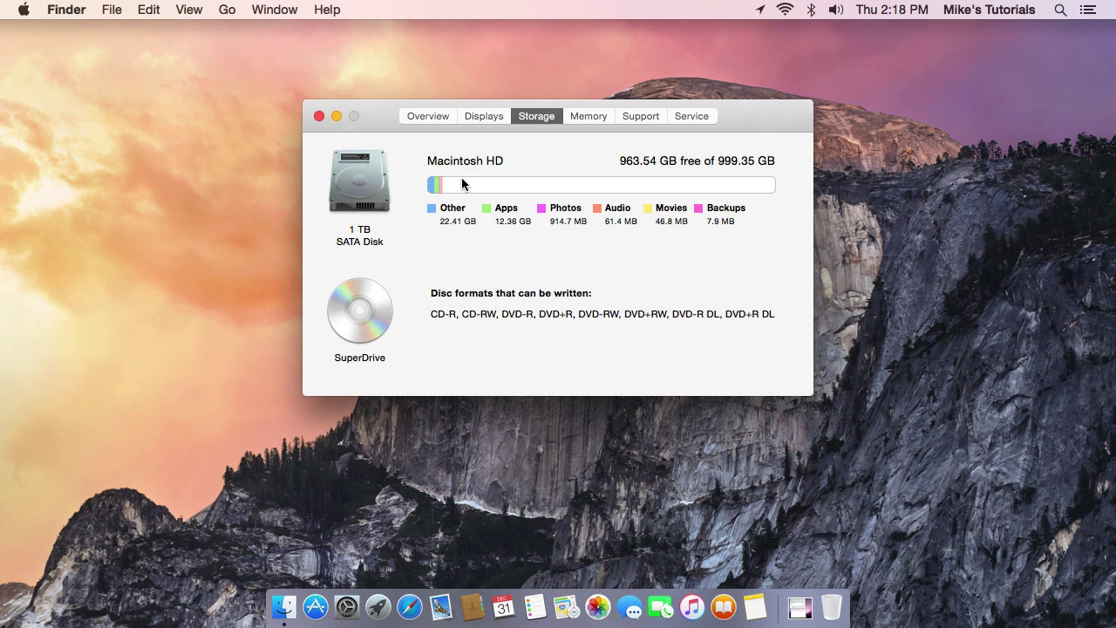
pyautogui.click(587, 117)
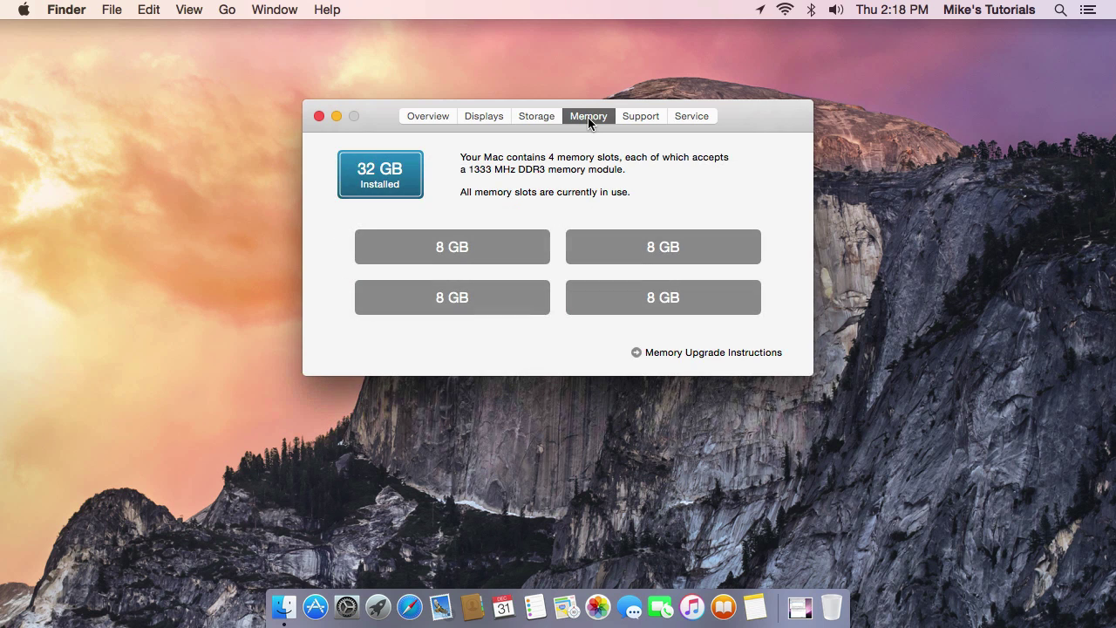
pyautogui.click(318, 116)
# Review the system-wide commands from App Store and Recent Items to Restart, and Finder's own application commands.
pyautogui.click(24, 10)
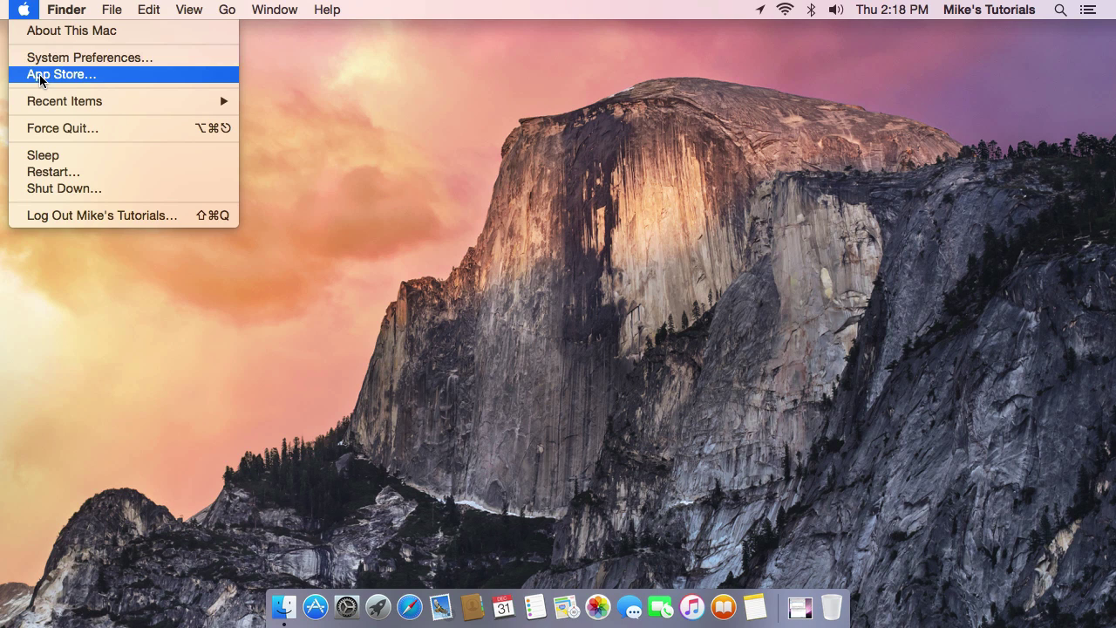
pyautogui.moveTo(54, 107)
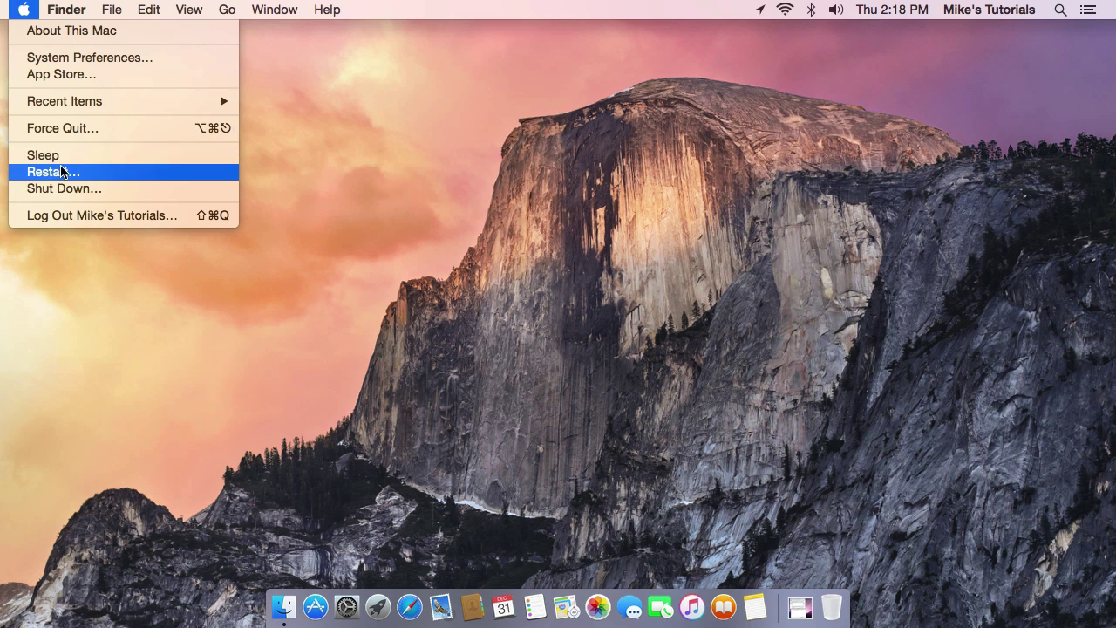
pyautogui.click(29, 17)
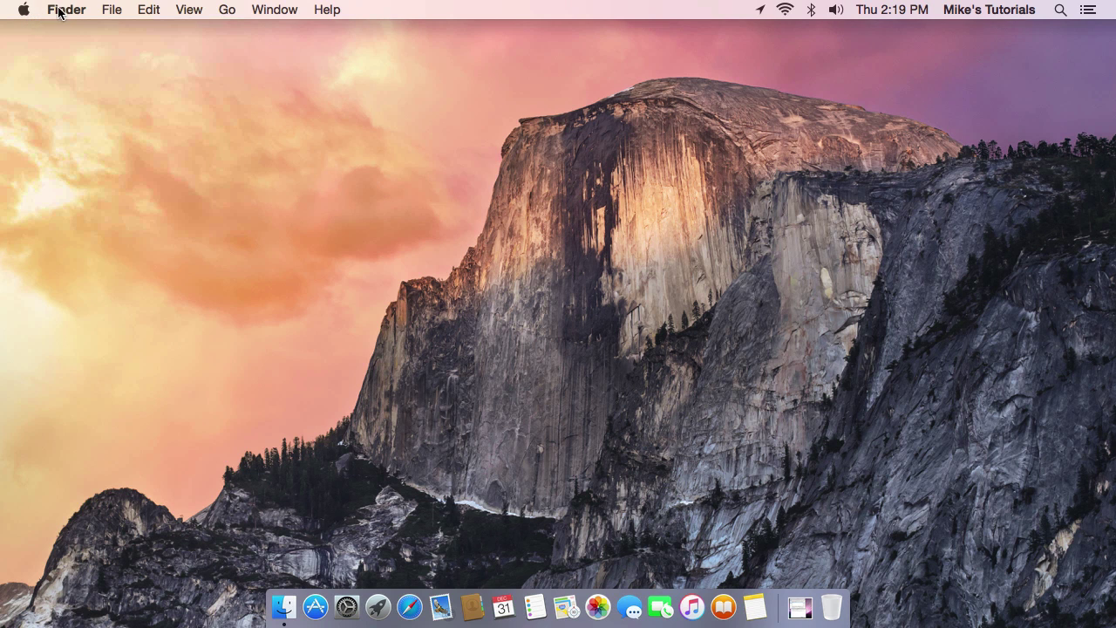
pyautogui.click(58, 10)
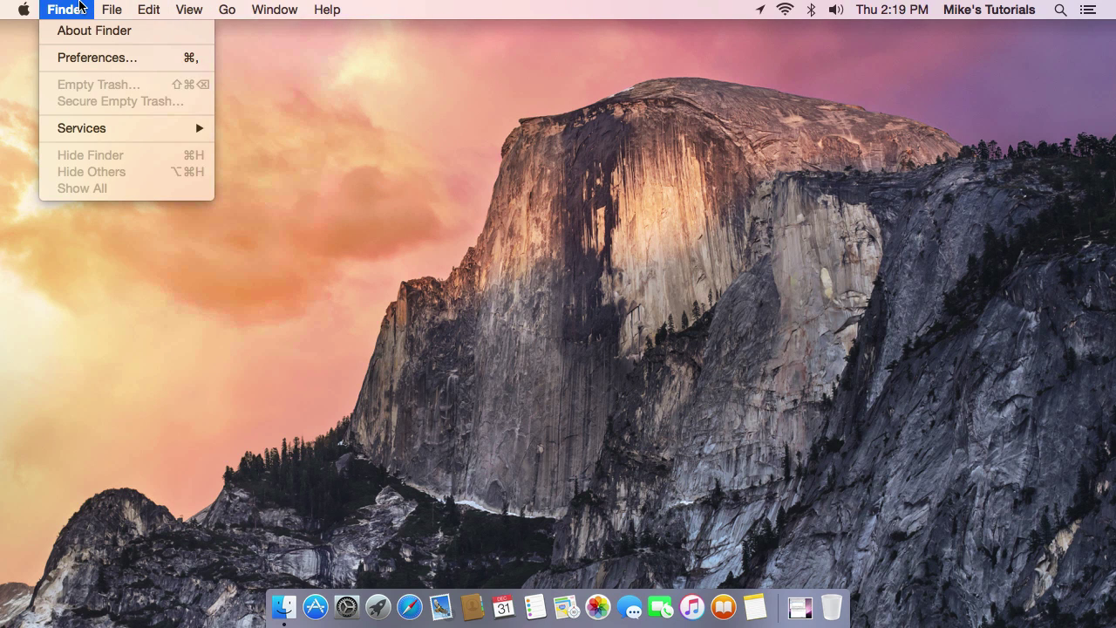
pyautogui.click(78, 6)
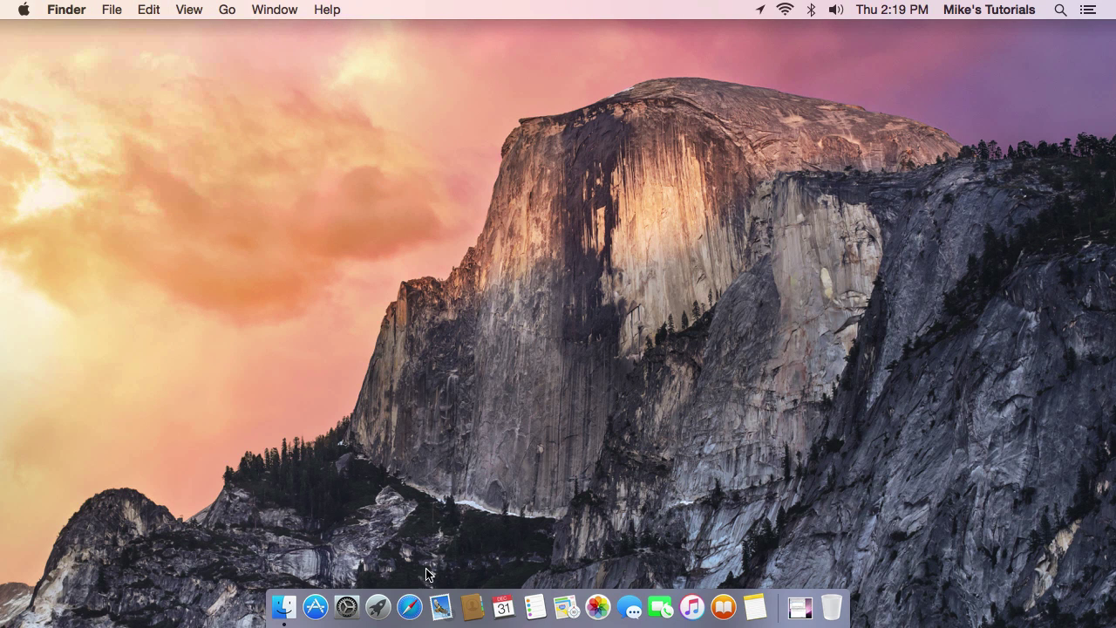
# Launch Safari, open and close an extra browser window, and look through the application's commands, including History.
pyautogui.click(406, 607)
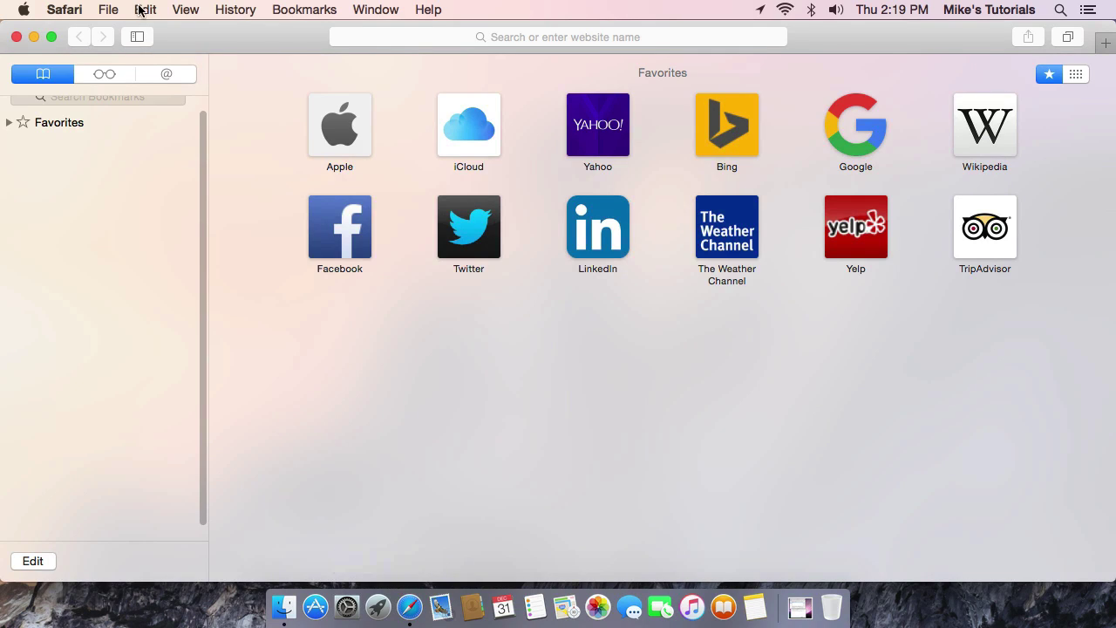
pyautogui.click(66, 8)
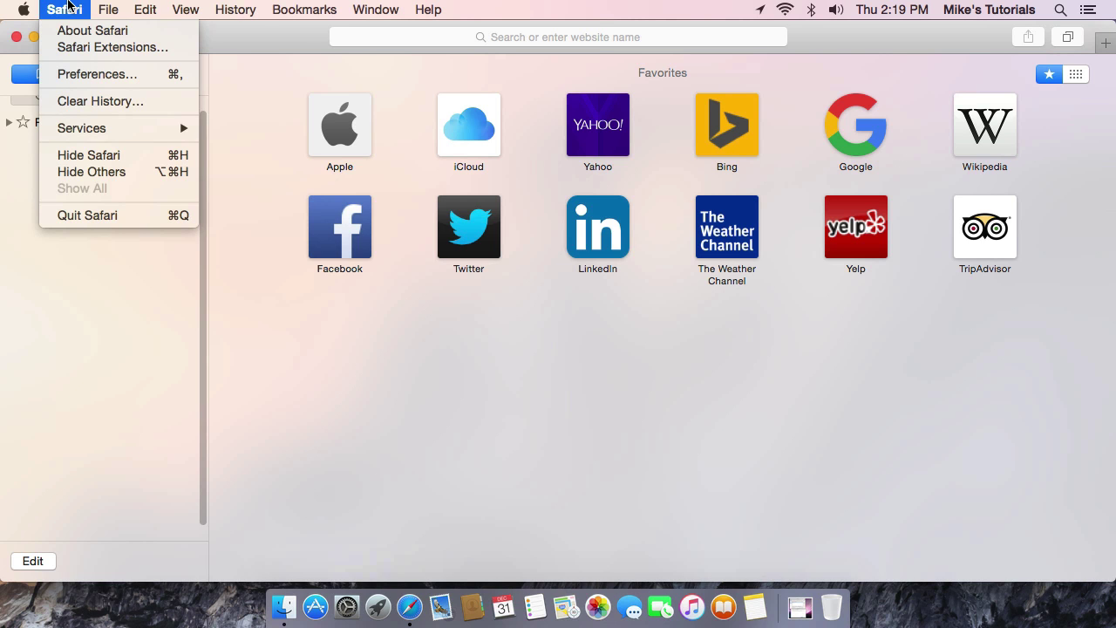
pyautogui.moveTo(103, 6)
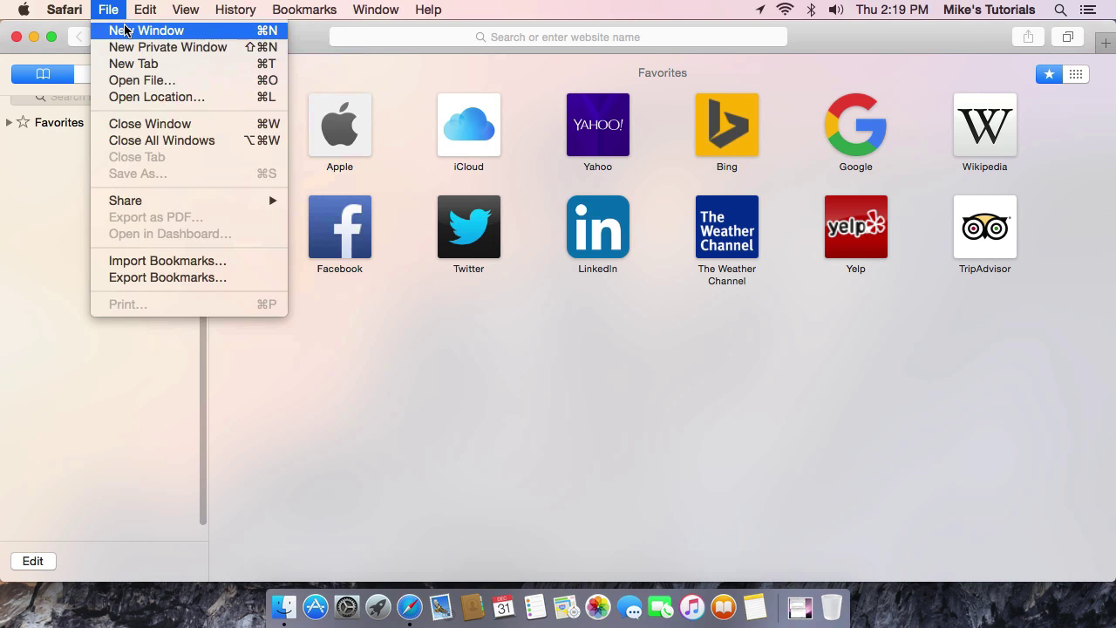
pyautogui.click(124, 30)
pyautogui.click(15, 36)
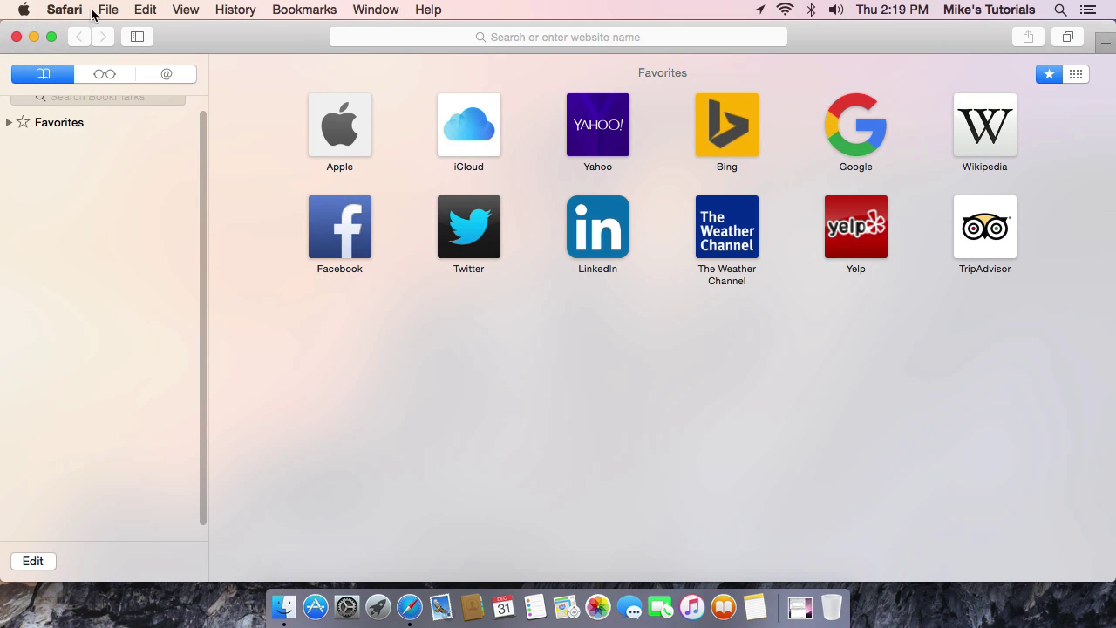
pyautogui.click(110, 10)
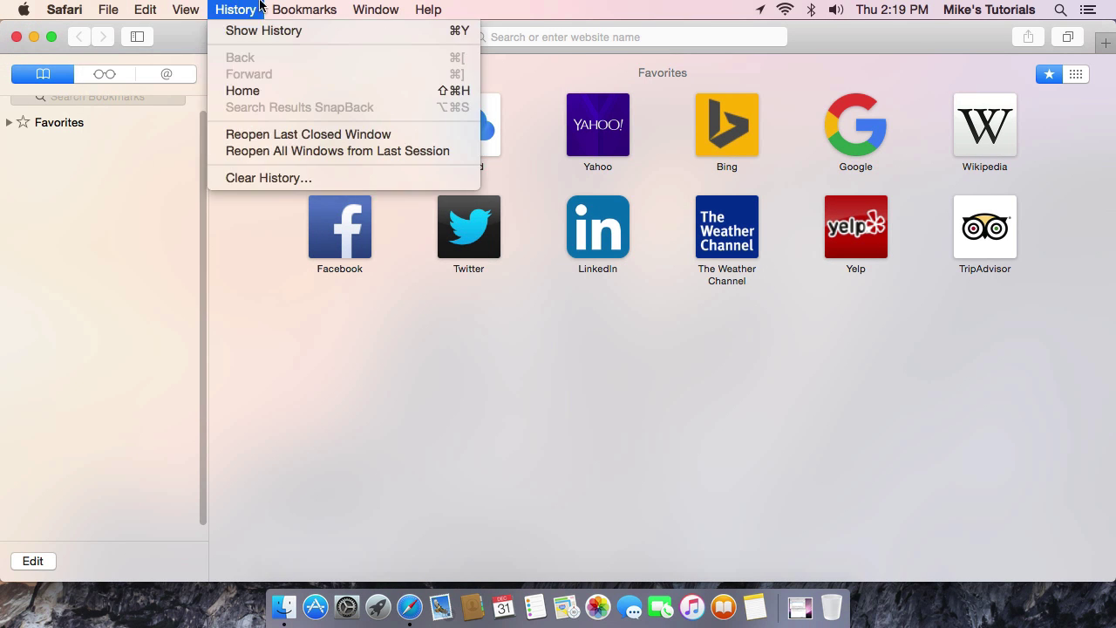
pyautogui.click(345, 8)
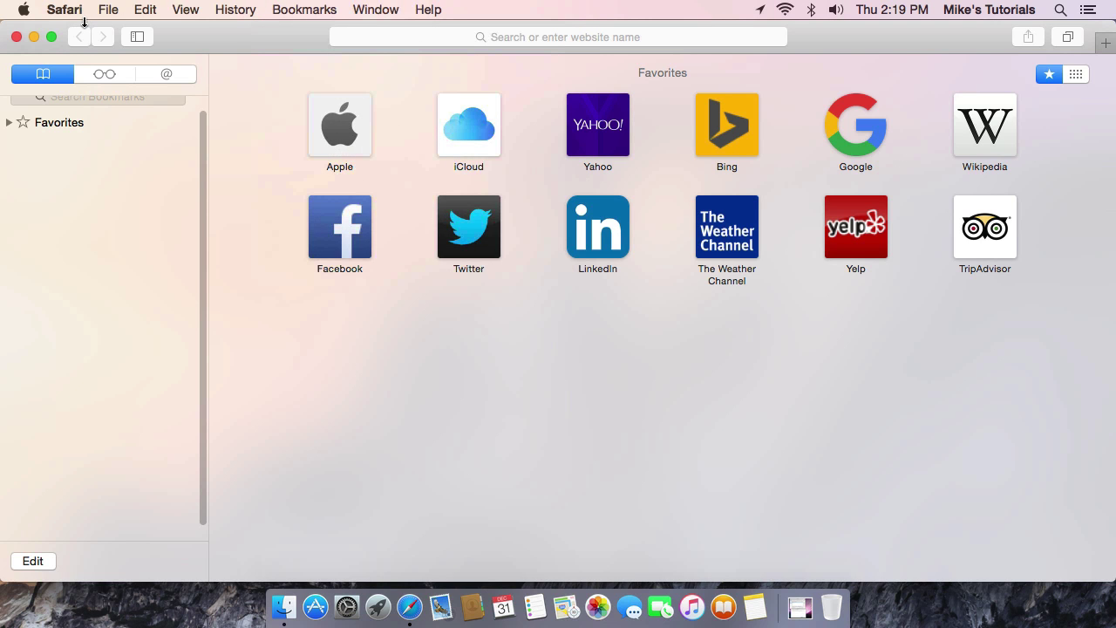
# Quit and relaunch Safari, and close its window while leaving the application running.
pyautogui.click(66, 10)
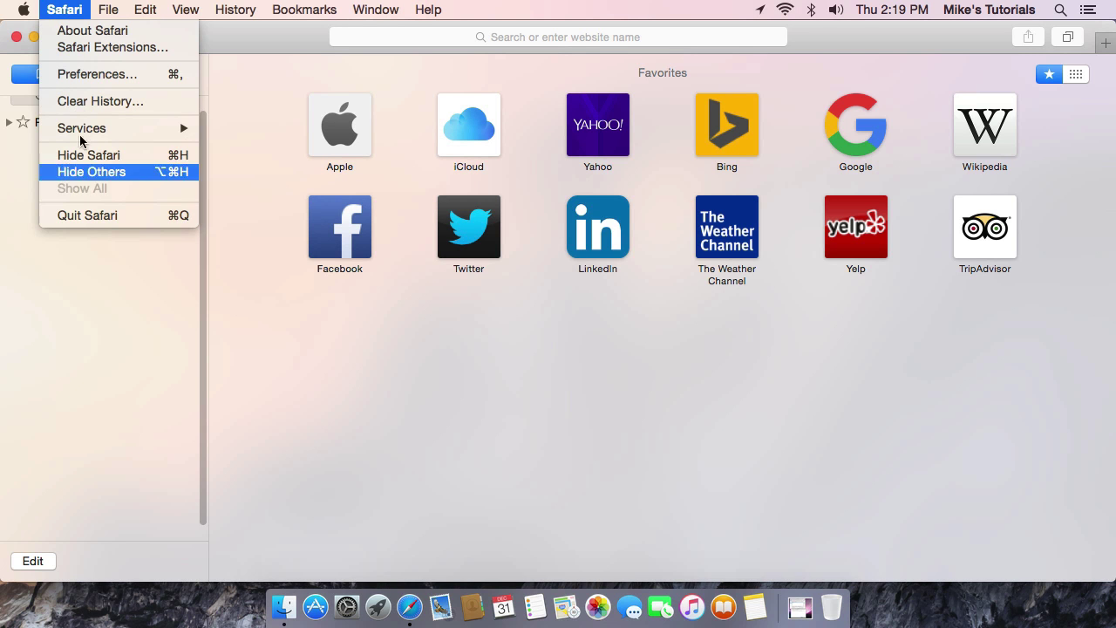
pyautogui.click(69, 215)
pyautogui.click(407, 602)
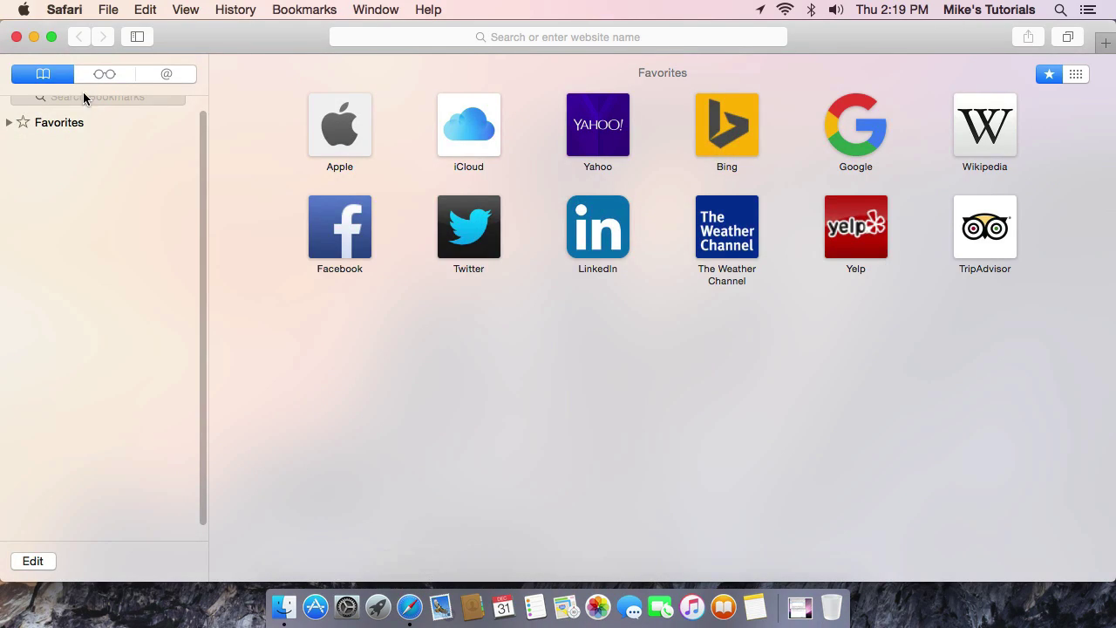
pyautogui.click(16, 36)
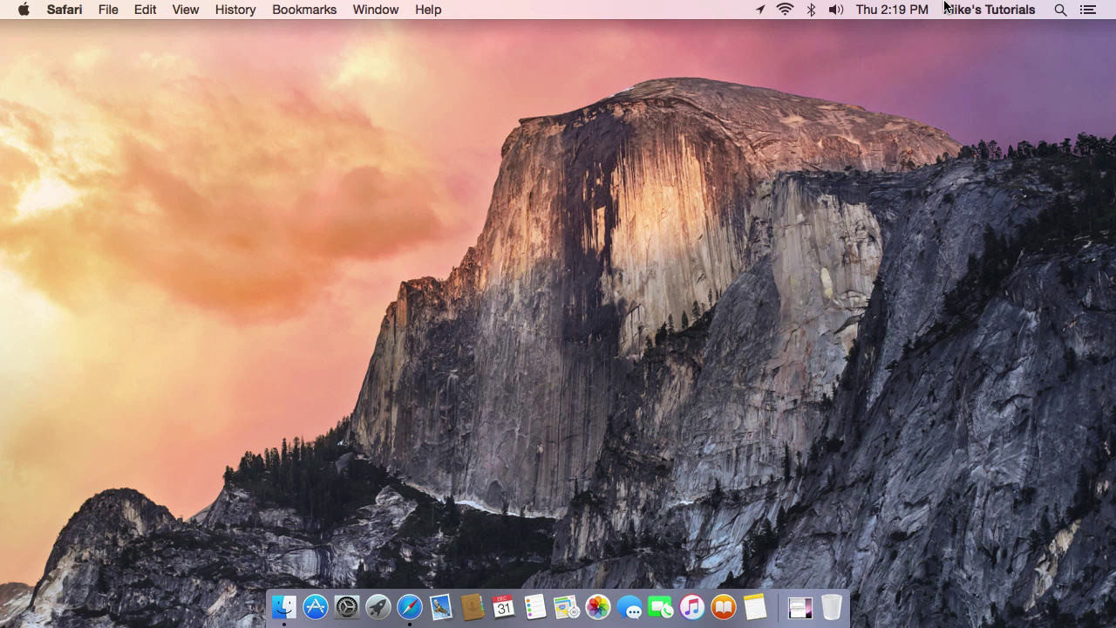
# Open Notification Center's Today view, allow Weather to use the current location, and look through the calendar, stocks and weather sections.
pyautogui.click(1088, 10)
pyautogui.click(935, 45)
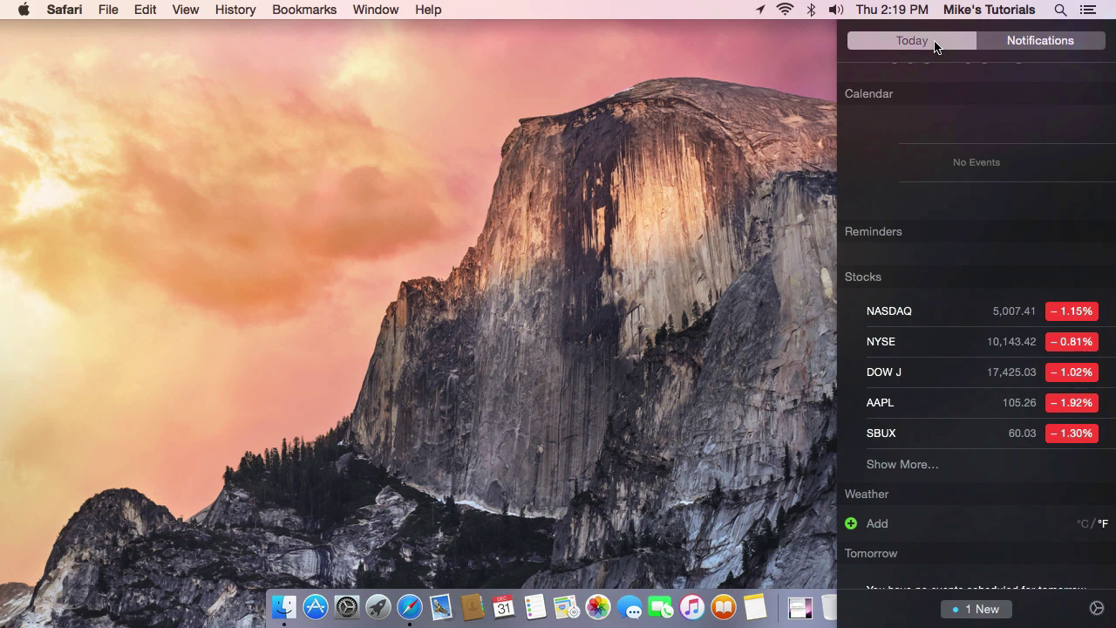
pyautogui.scroll(-5, 975, 393)
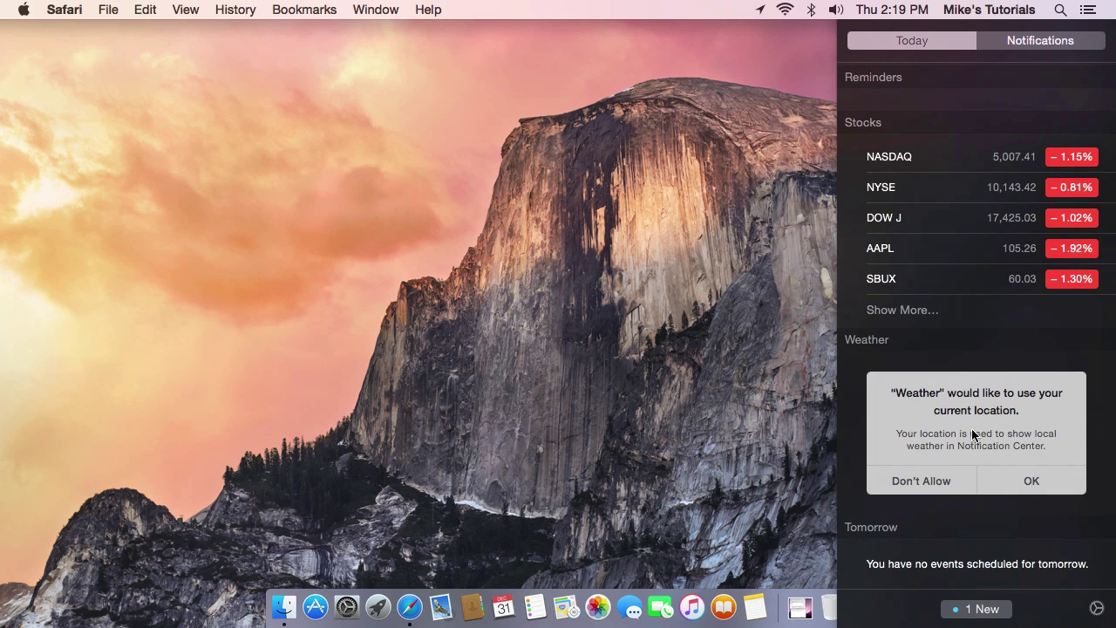
pyautogui.click(1025, 478)
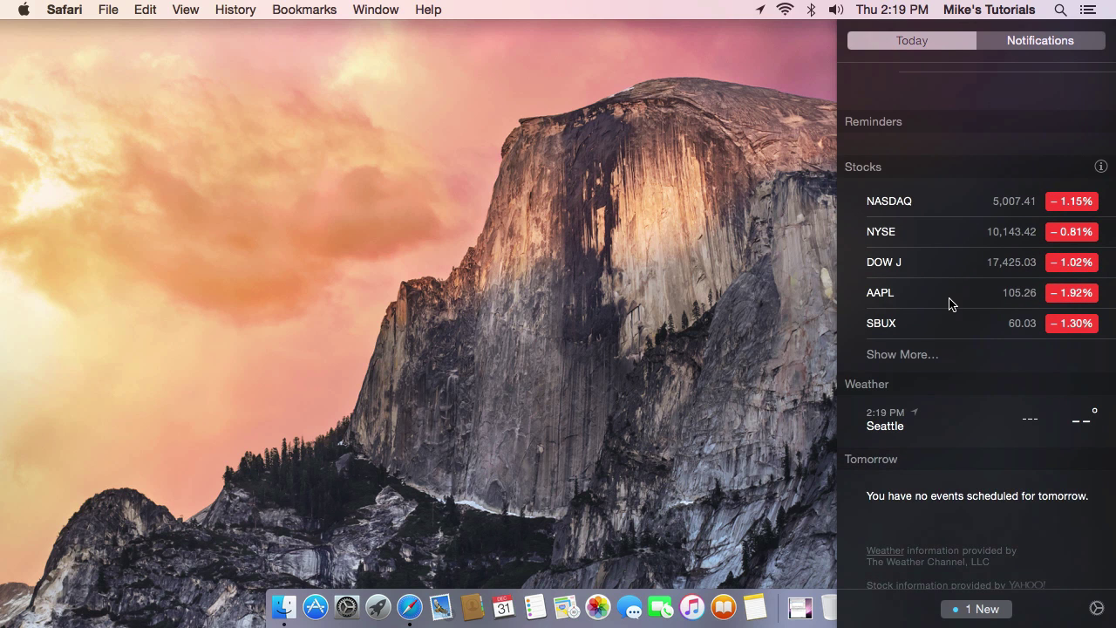
pyautogui.scroll(3, 951, 304)
pyautogui.scroll(-3, 943, 216)
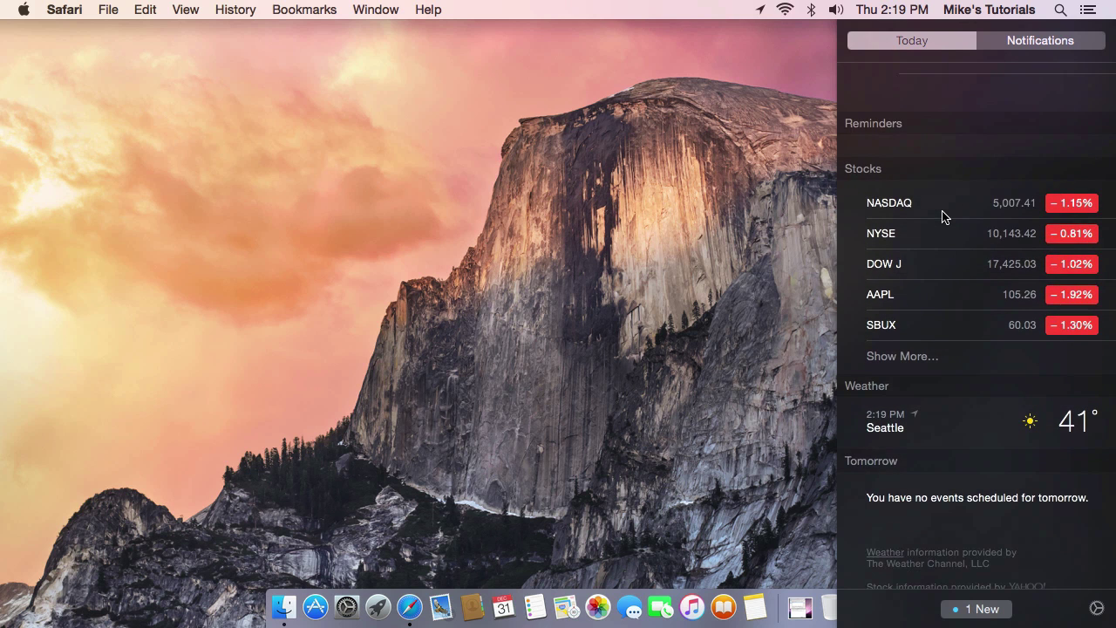
pyautogui.scroll(-1, 942, 216)
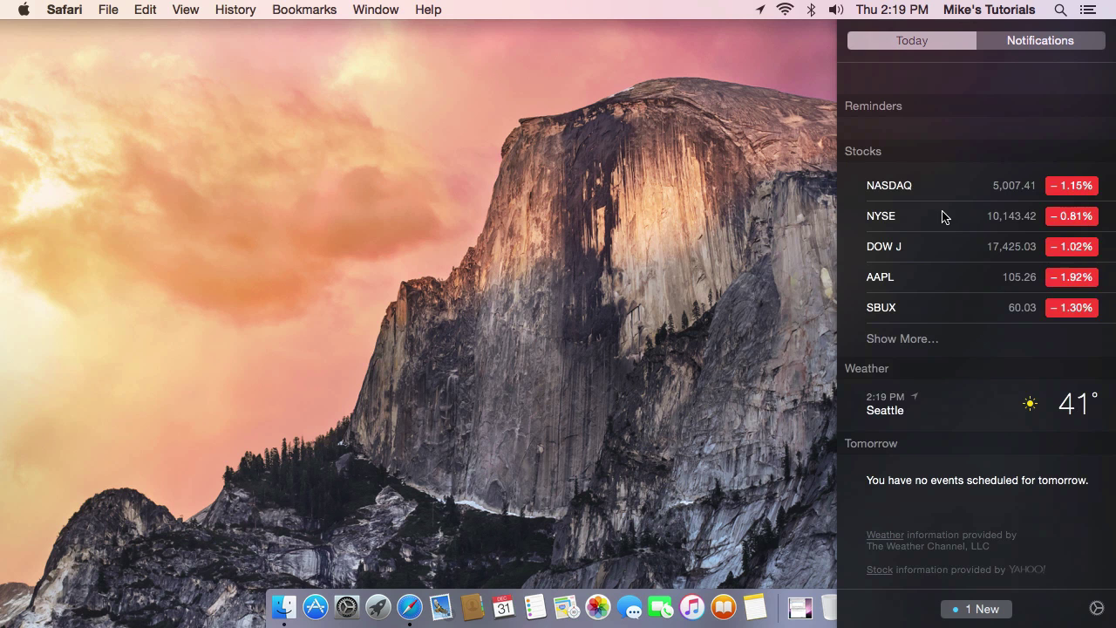
# Edit Notification Center's Today view and add the Calculator widget to it.
pyautogui.click(982, 610)
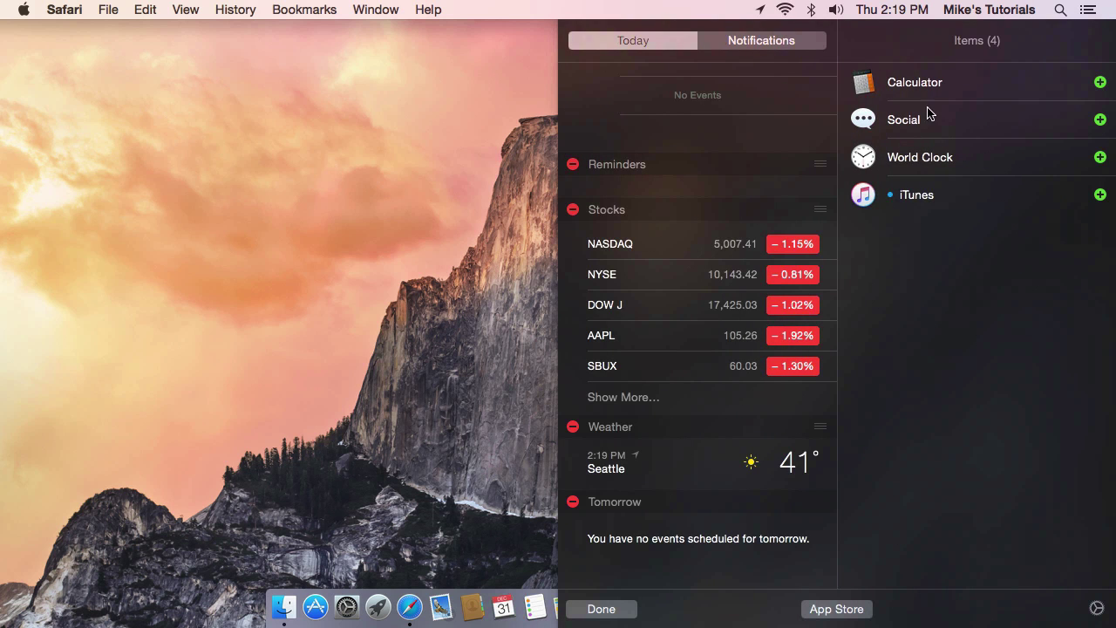
pyautogui.click(1100, 82)
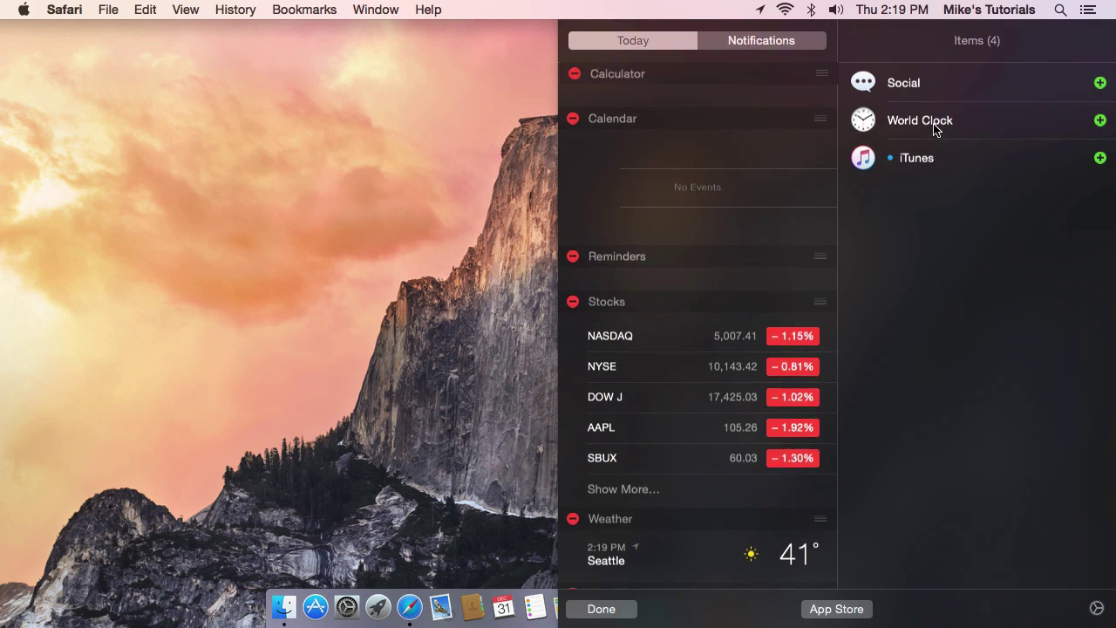
pyautogui.click(760, 41)
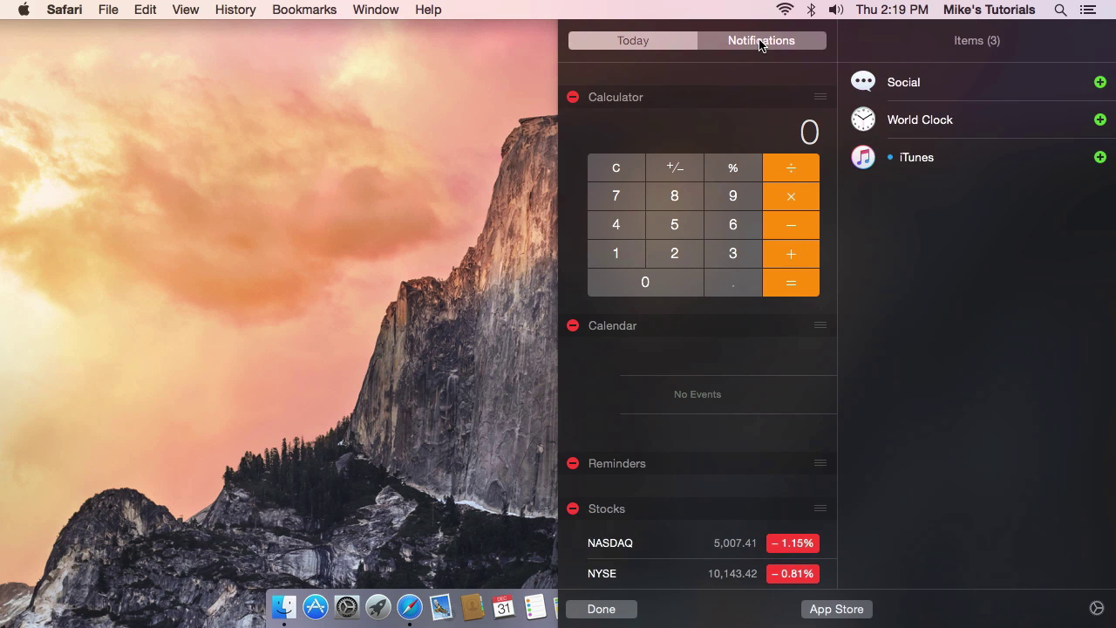
# Search the Mac with Spotlight for "pic" and clear the query.
pyautogui.click(1060, 10)
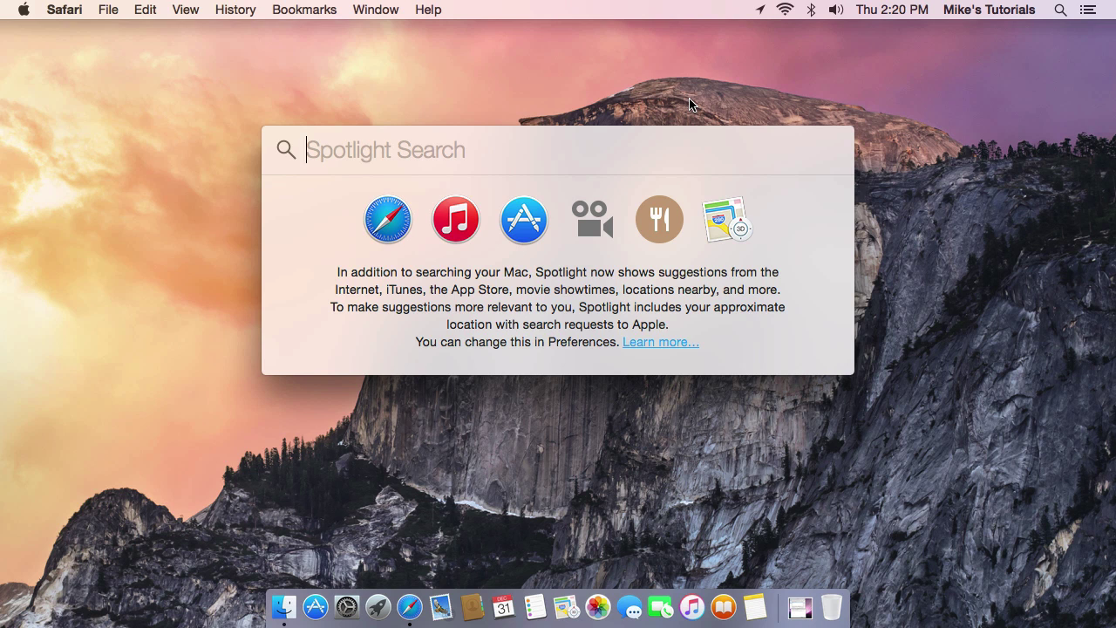
pyautogui.write('pic')
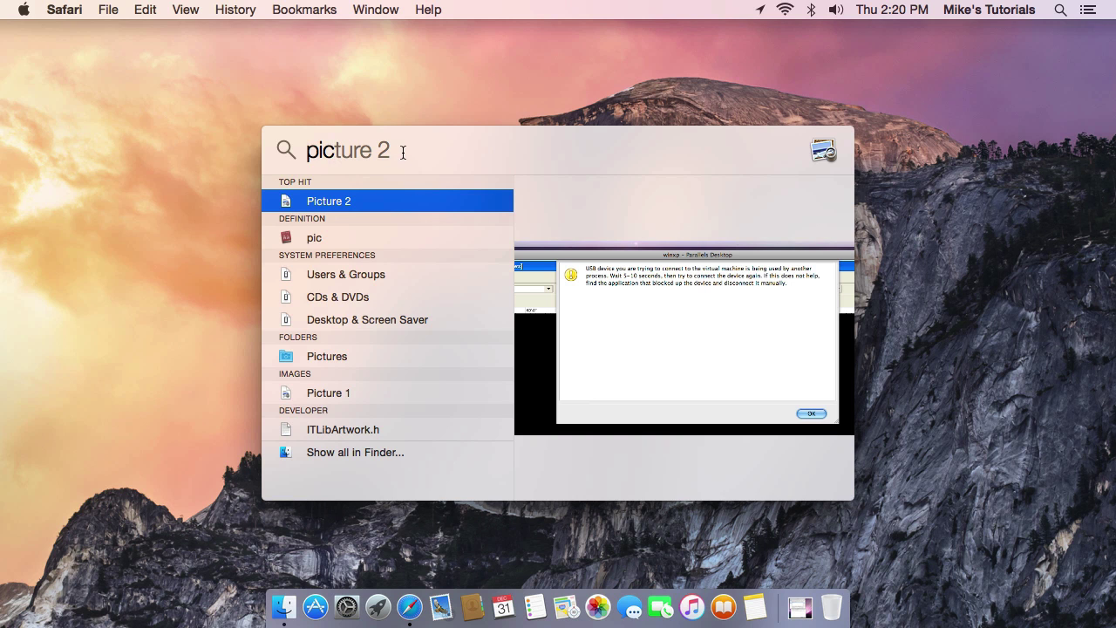
pyautogui.press('Escape')
# Search Spotlight for "star wars" and preview the movie and suggested website results.
pyautogui.write('star ')
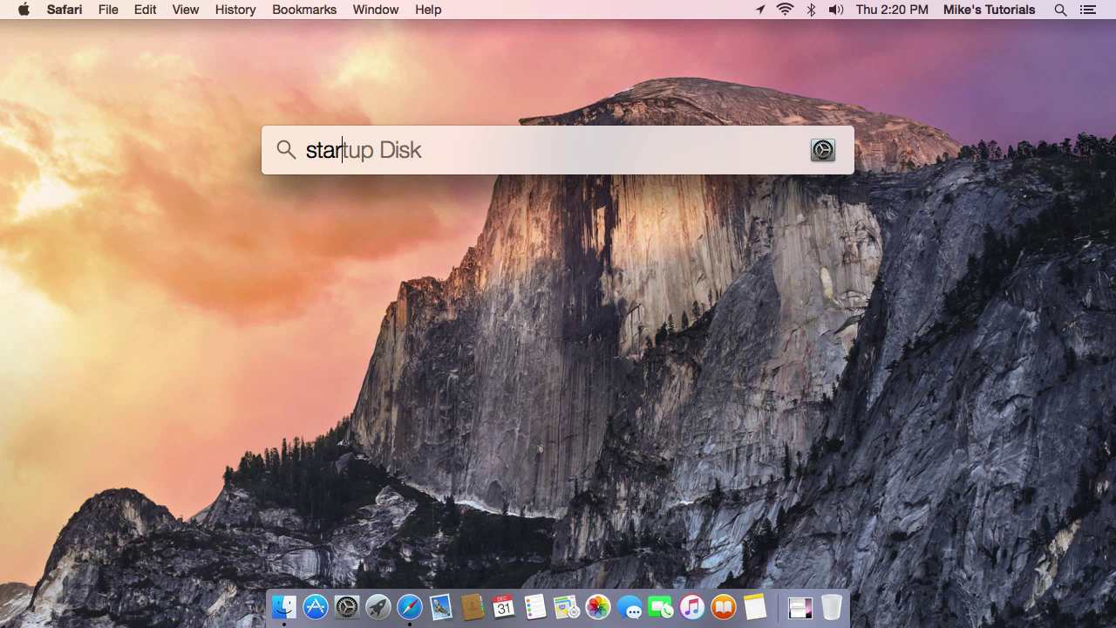
pyautogui.write('wars')
pyautogui.press('Down')
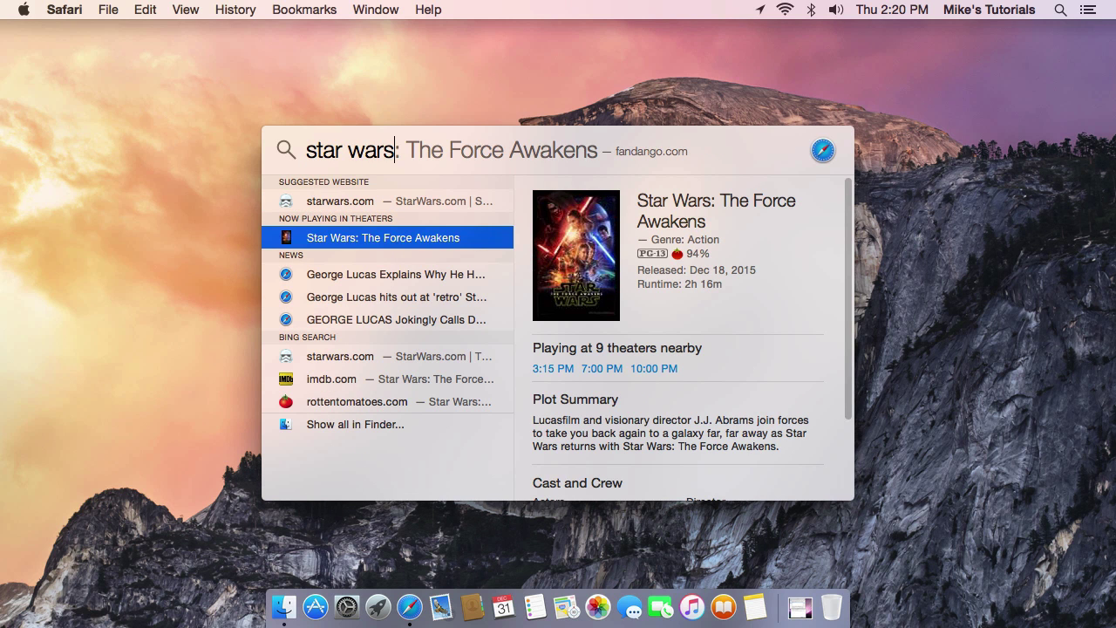
pyautogui.press('Up')
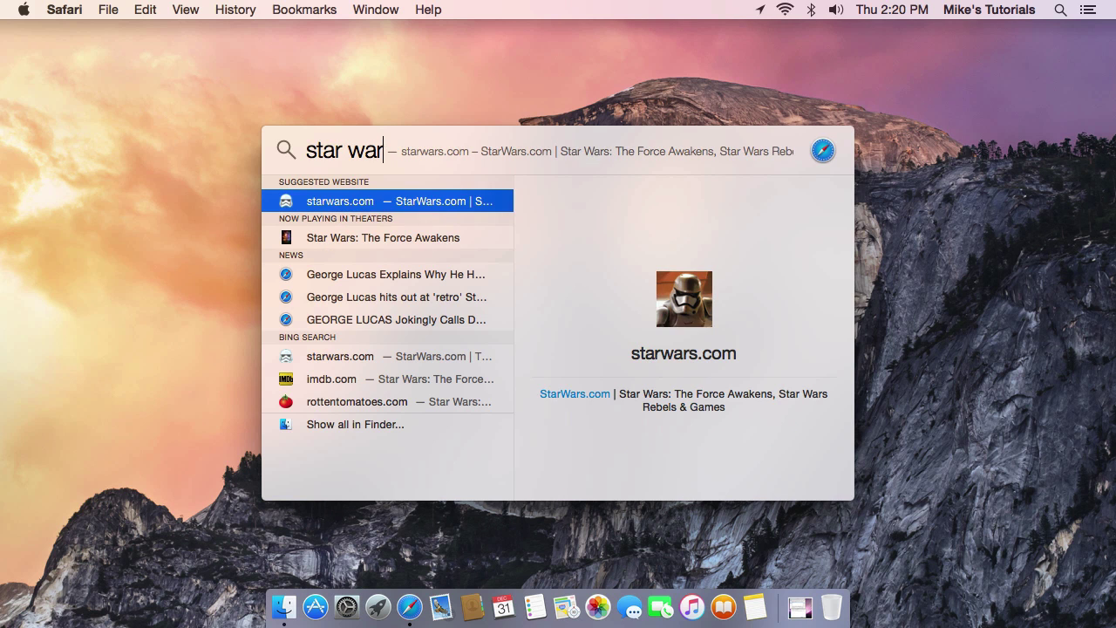
# Clear the Spotlight query and calculate 15 * 314 in it.
pyautogui.press('BackSpace')
pyautogui.press('BackSpace')
pyautogui.press('BackSpace')
pyautogui.press('BackSpace')
pyautogui.press('BackSpace')
pyautogui.press('BackSpace')
pyautogui.press('BackSpace')
pyautogui.press('BackSpace')
pyautogui.press('BackSpace')
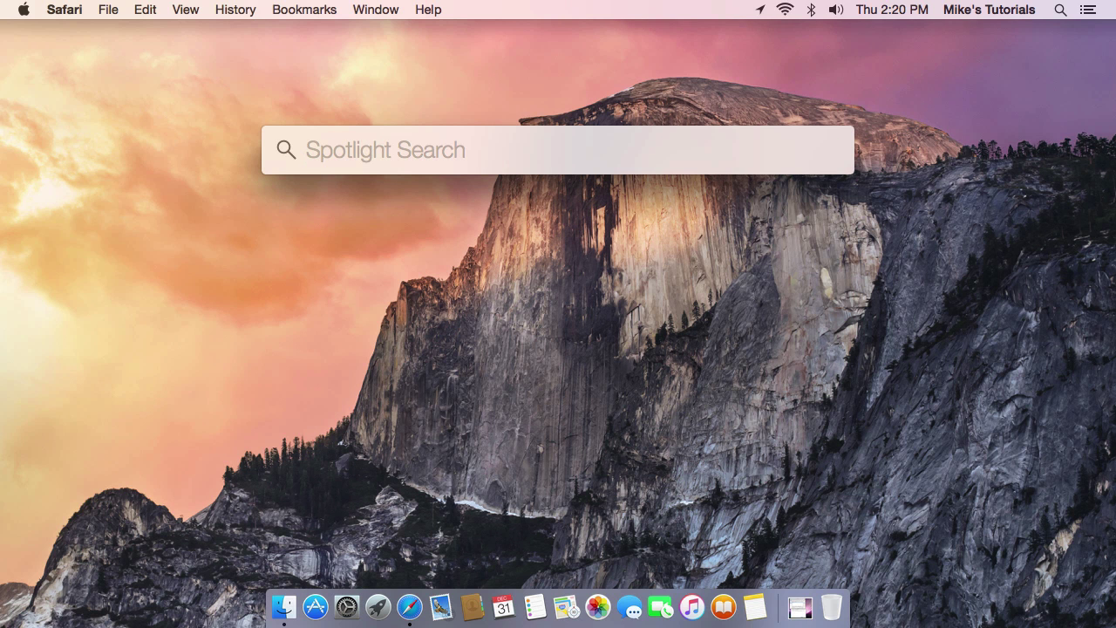
pyautogui.write('15 ')
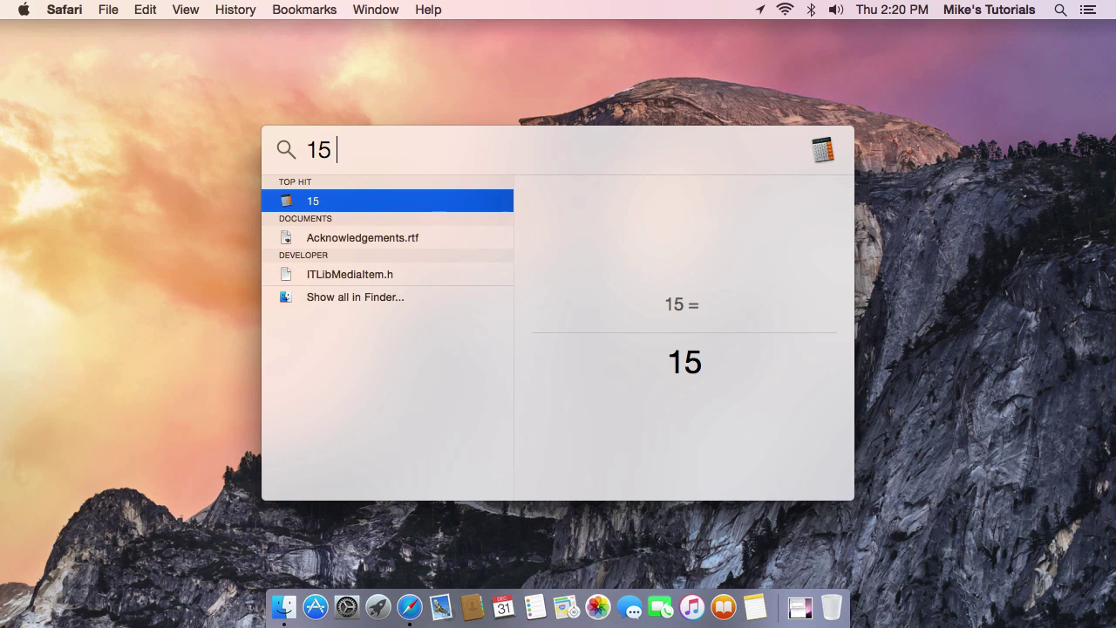
pyautogui.write('* 314')
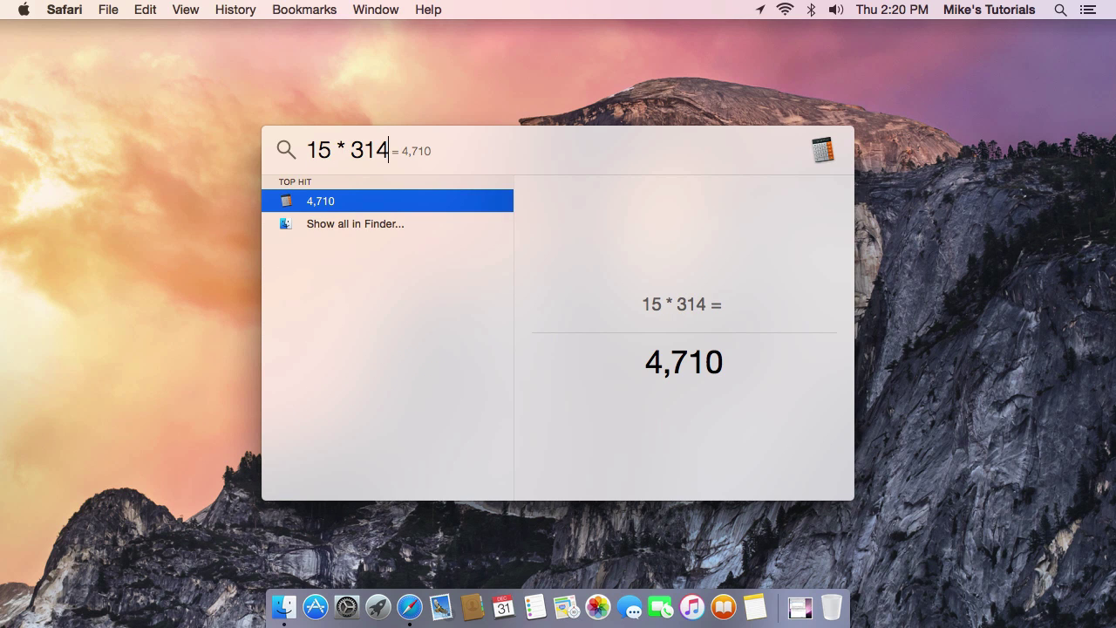
# Replace the calculation with a "1 usd" currency conversion in Spotlight, view the rates, and close Spotlight.
pyautogui.press('BackSpace')
pyautogui.press('BackSpace')
pyautogui.press('BackSpace')
pyautogui.press('BackSpace')
pyautogui.press('BackSpace')
pyautogui.press('BackSpace')
pyautogui.press('BackSpace')
pyautogui.press('BackSpace')
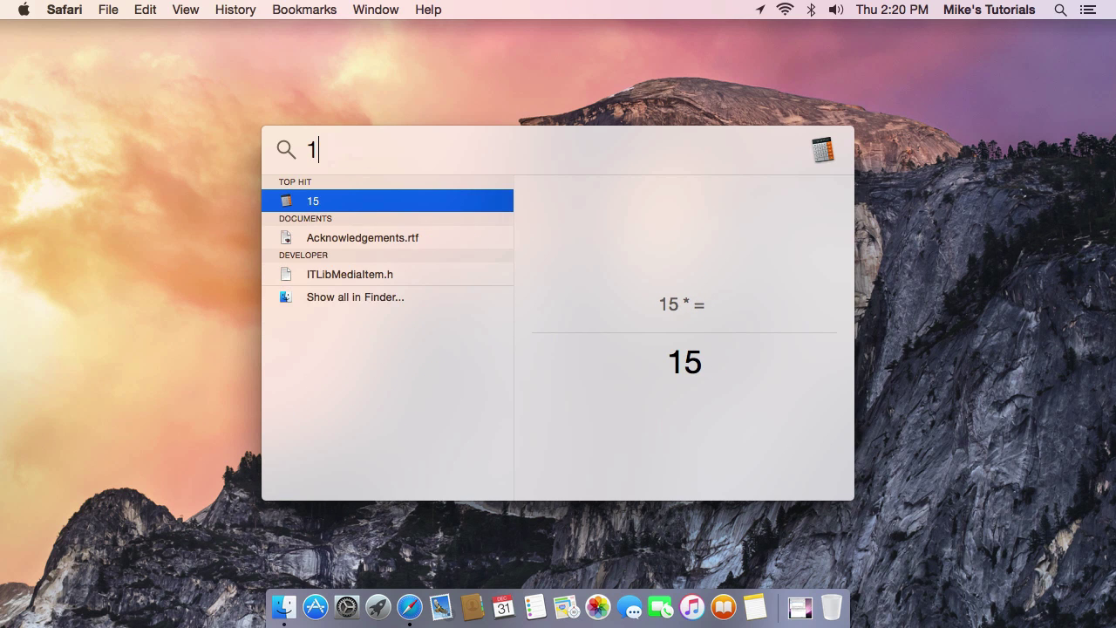
pyautogui.write('1 usd')
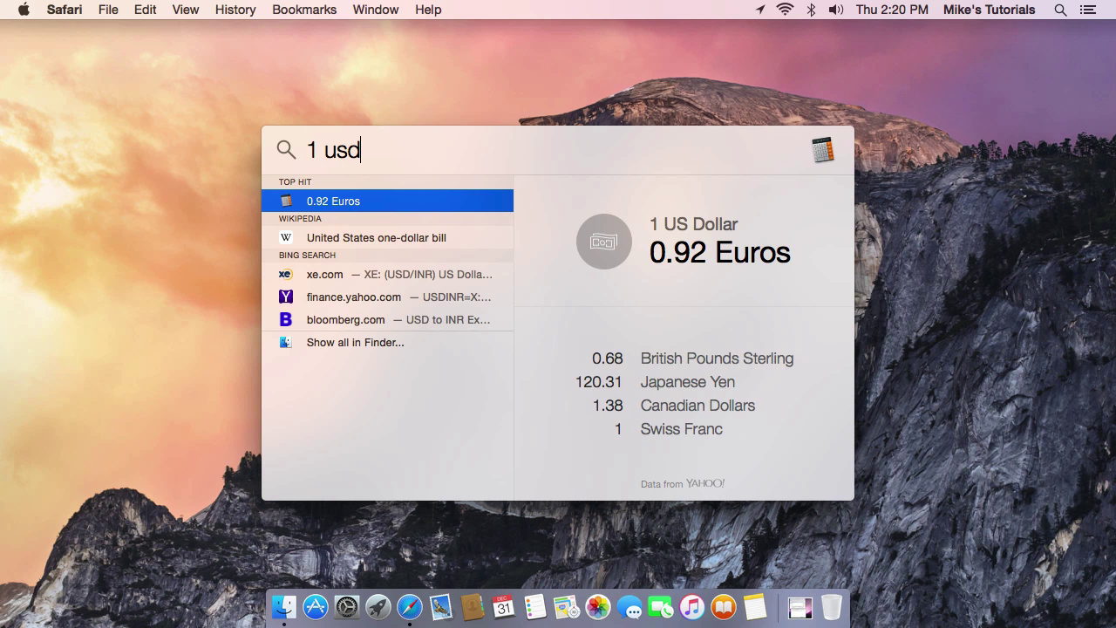
pyautogui.press('BackSpace')
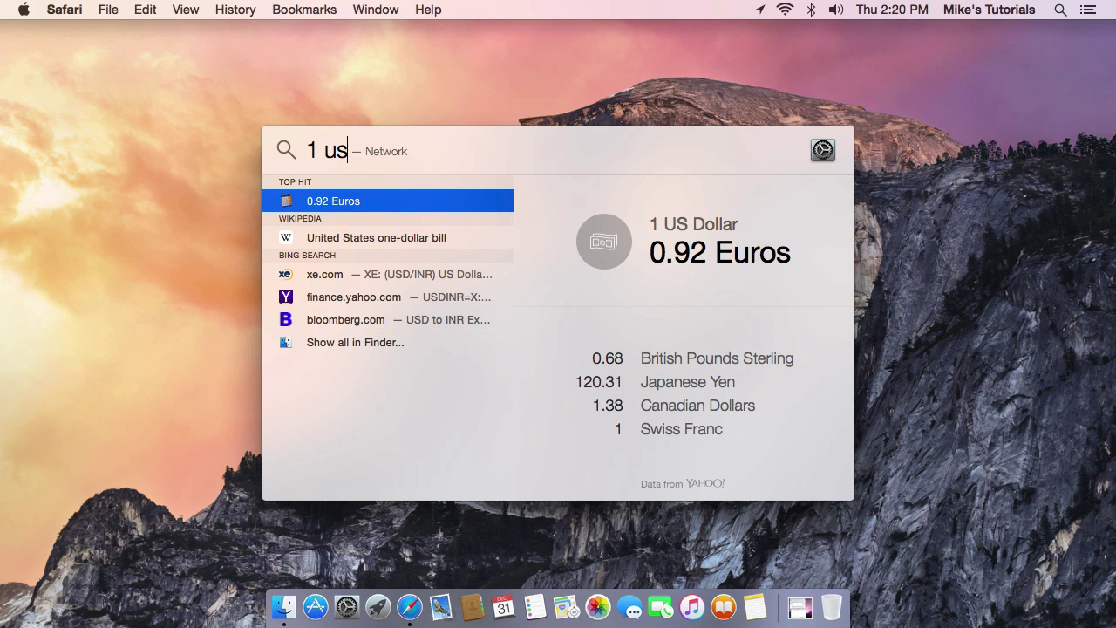
pyautogui.write('d')
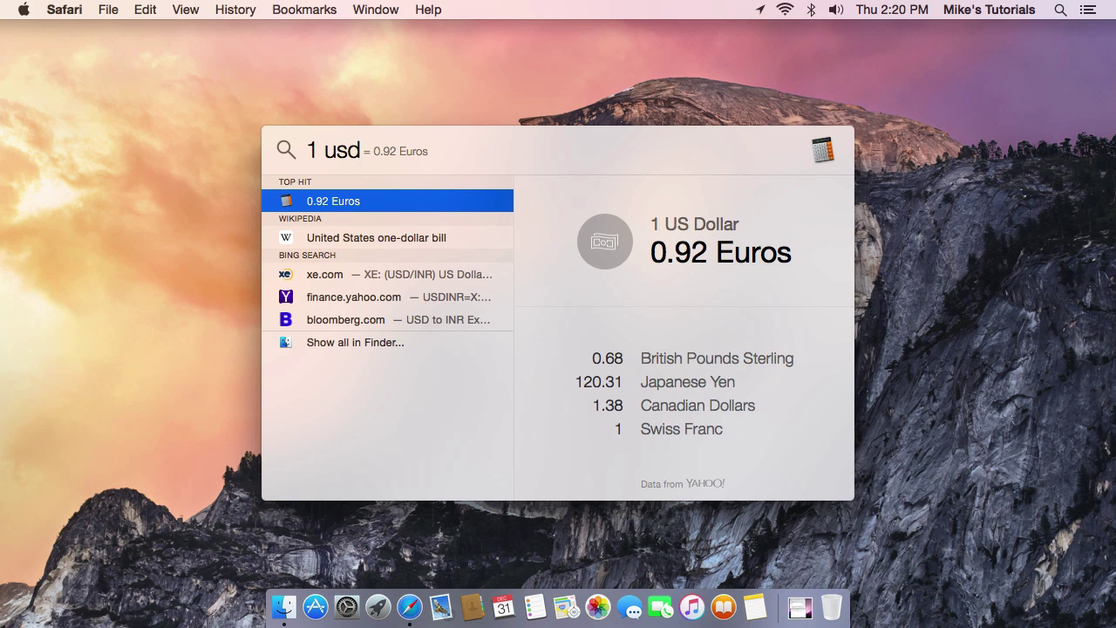
pyautogui.press('Escape')
pyautogui.press('Escape')
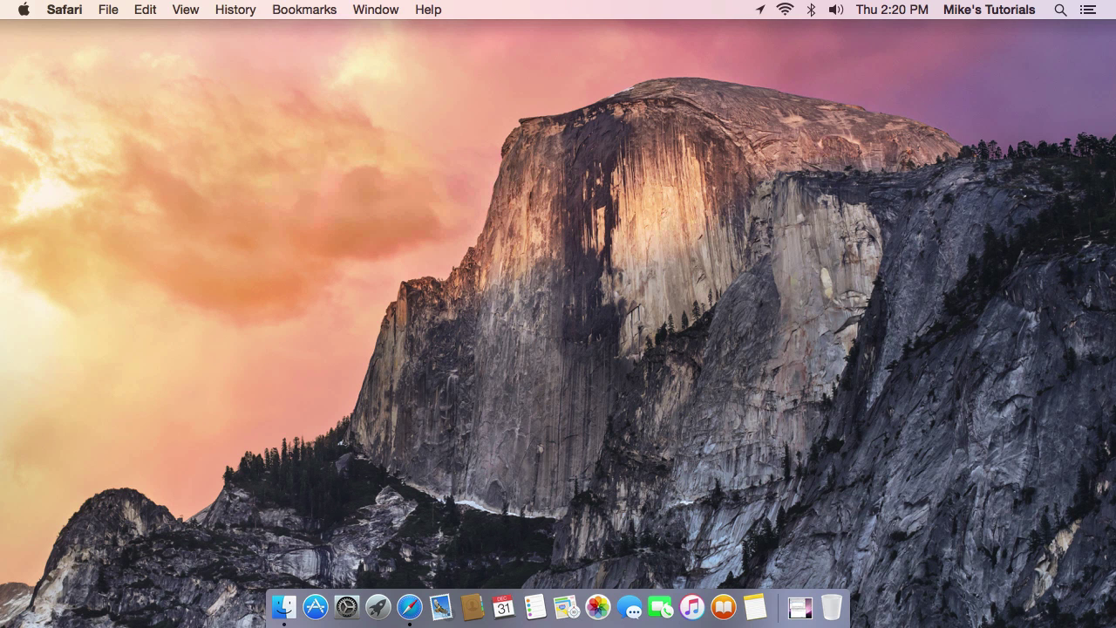
# View the user account switching options and the date and clock display options, leaving them unchanged.
pyautogui.click(998, 10)
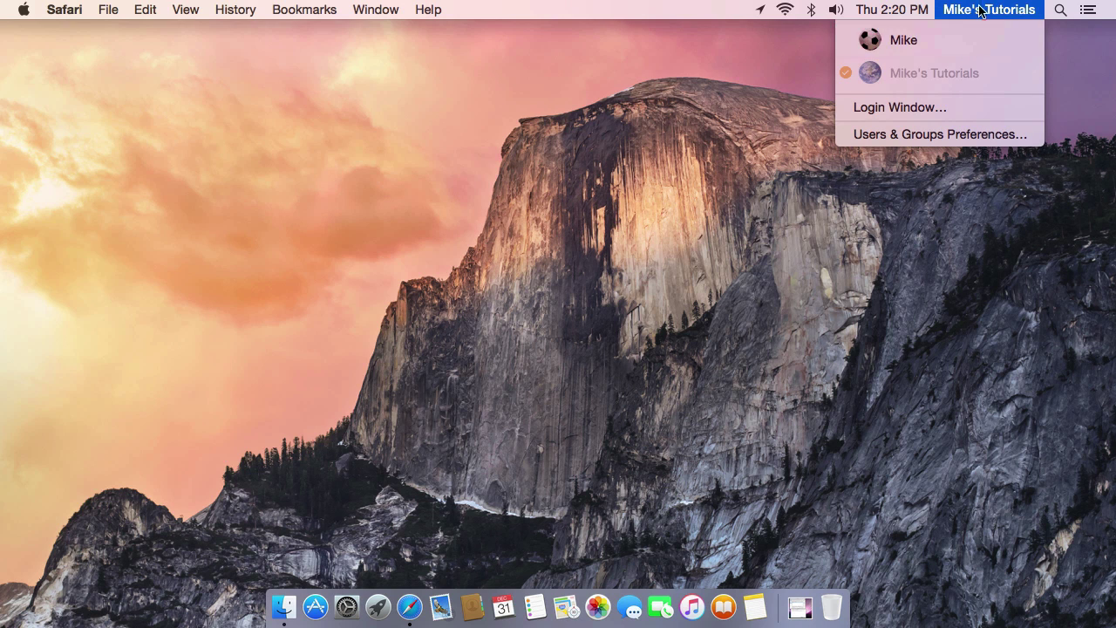
pyautogui.click(985, 9)
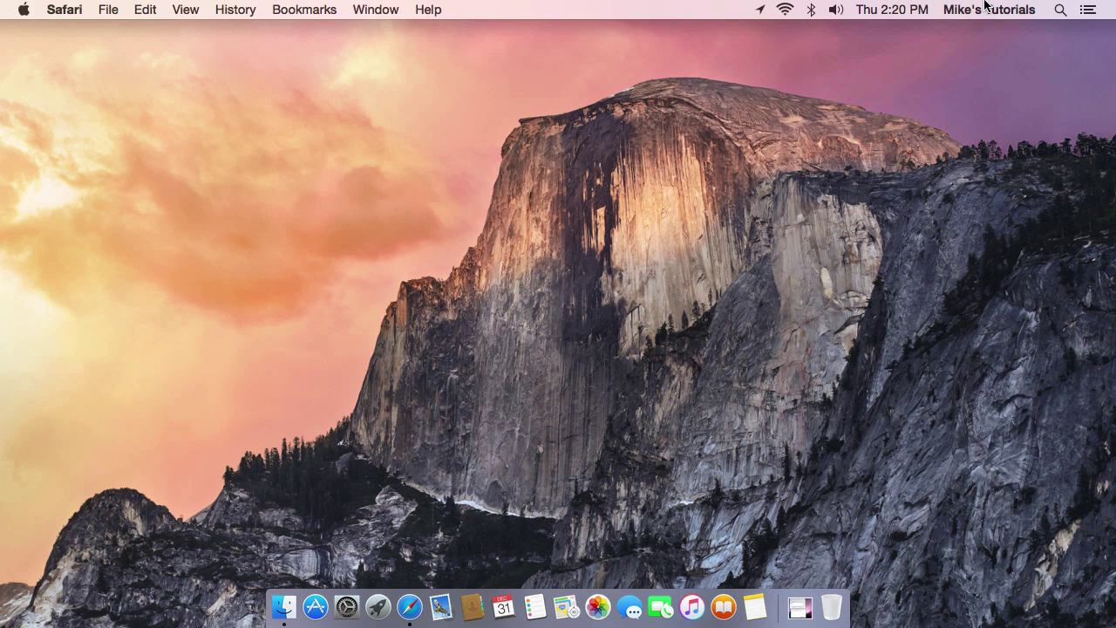
pyautogui.click(904, 12)
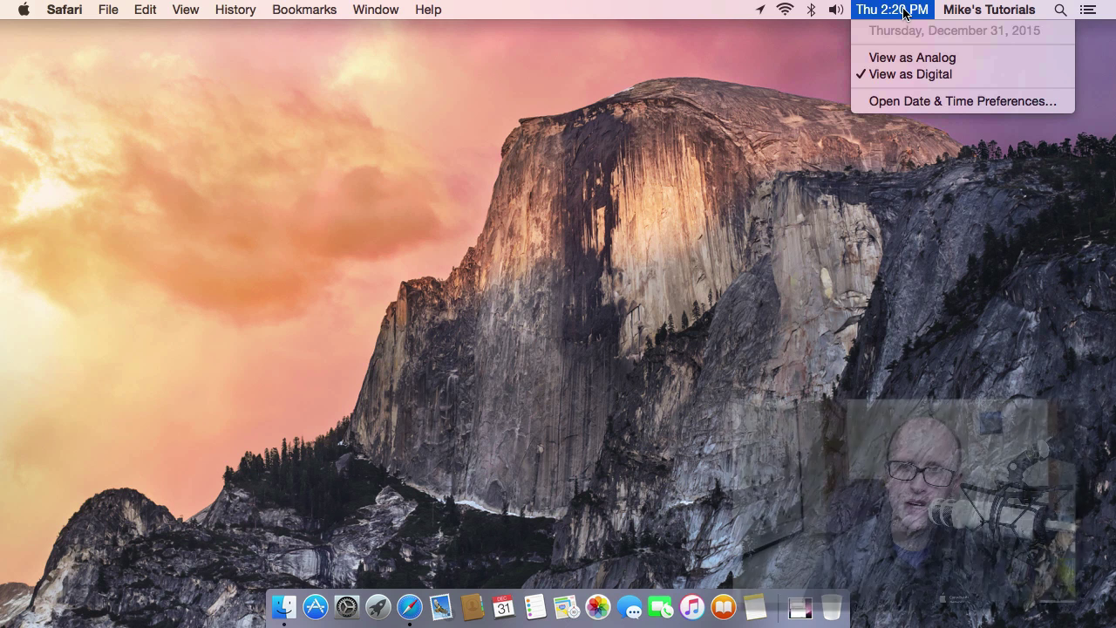
pyautogui.click(950, 9)
pyautogui.click(972, 7)
pyautogui.click(972, 9)
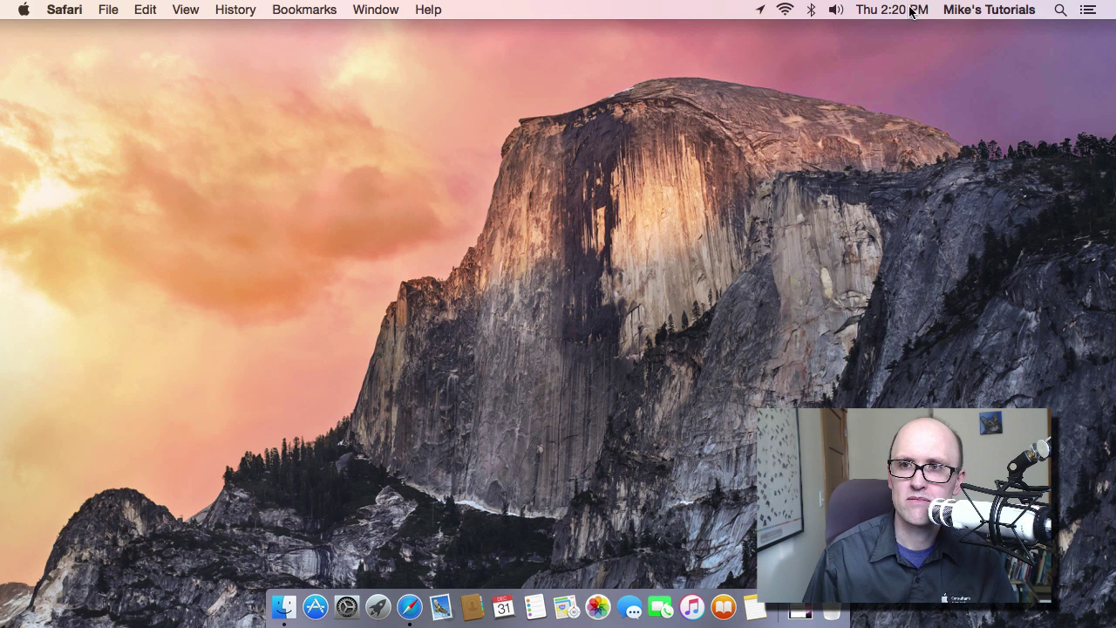
# Switch the clock display to analog and back to digital.
pyautogui.click(904, 11)
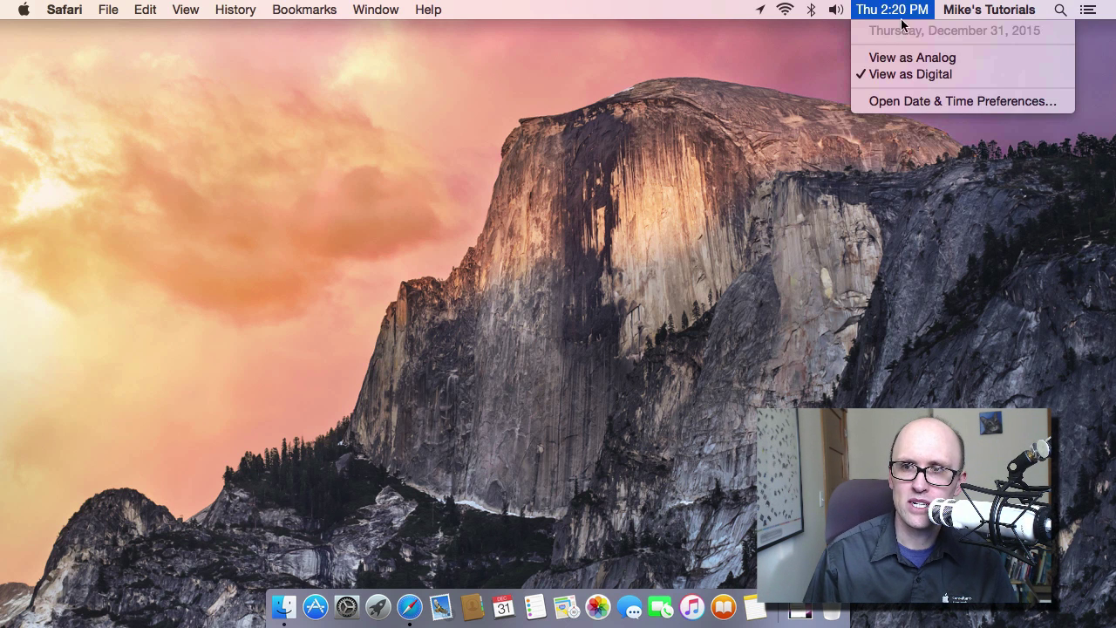
pyautogui.click(880, 58)
pyautogui.click(922, 10)
pyautogui.click(922, 10)
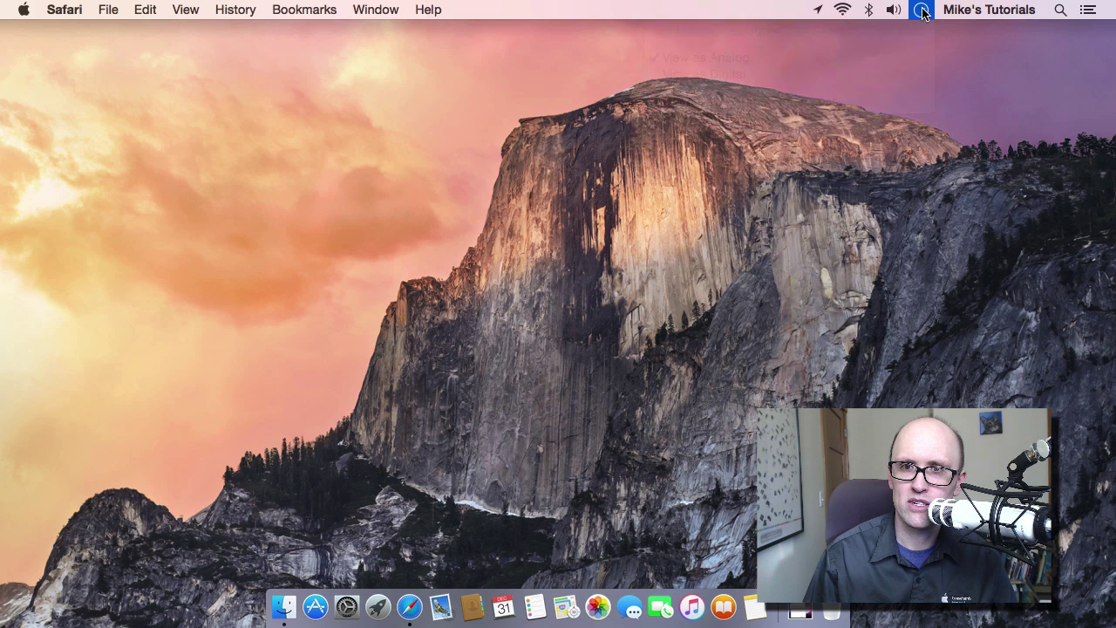
pyautogui.click(922, 11)
pyautogui.click(883, 74)
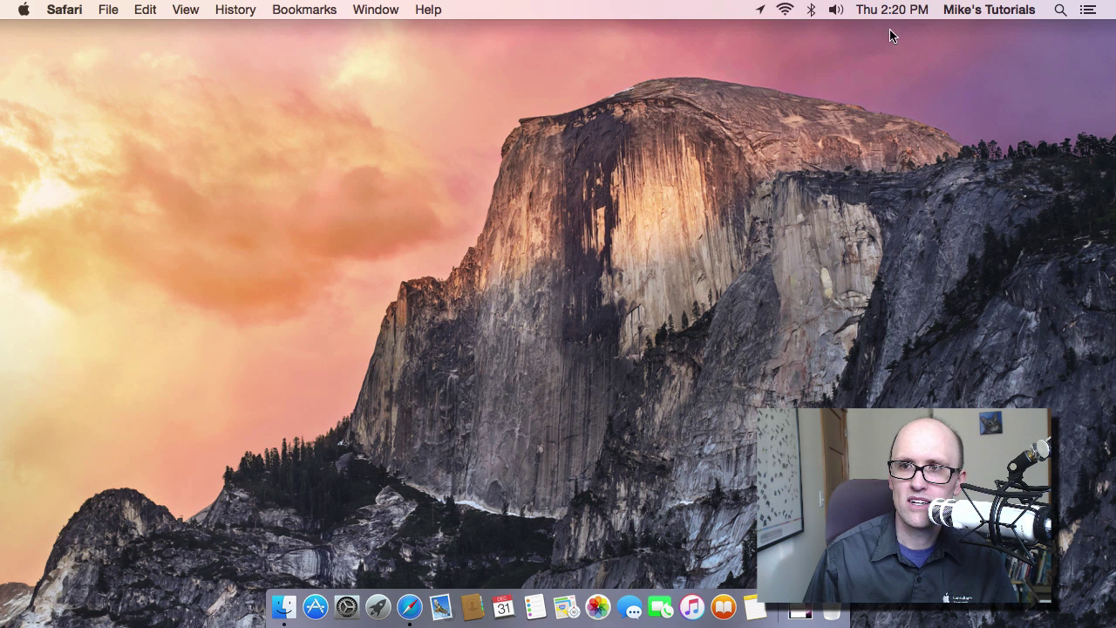
# Examine the volume, Bluetooth, Wi-Fi and location status options without changing any of them.
pyautogui.click(835, 10)
pyautogui.click(810, 11)
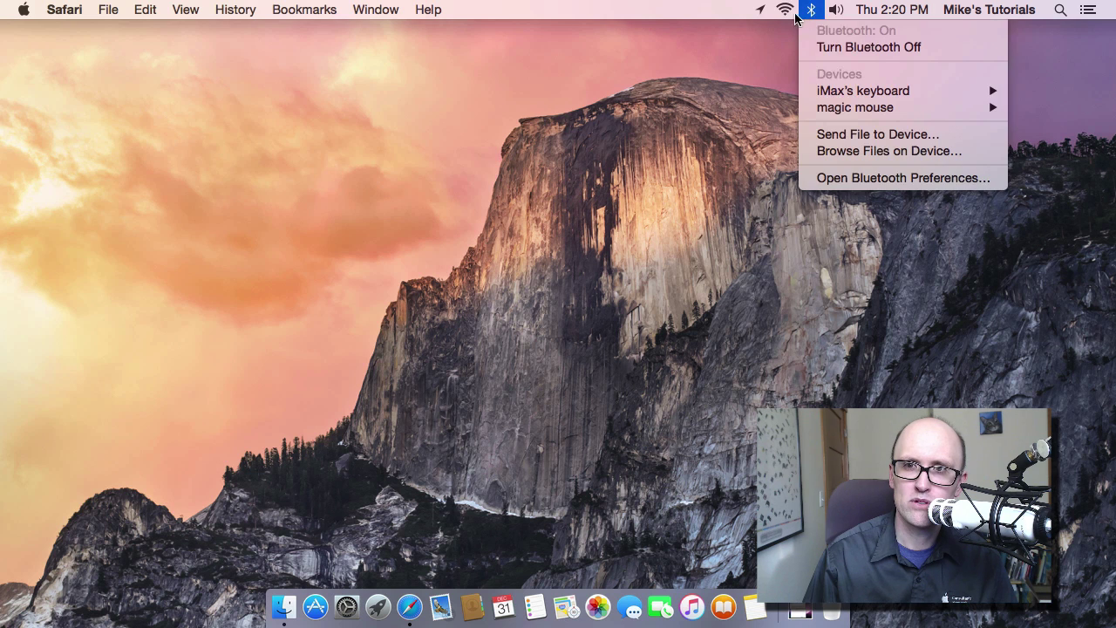
pyautogui.click(784, 12)
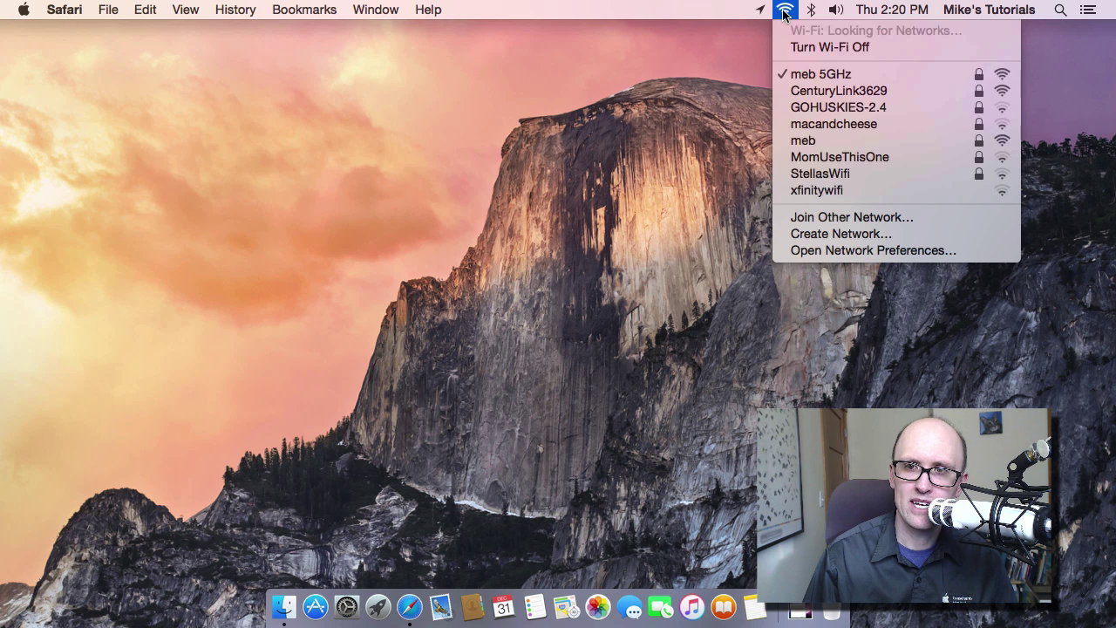
pyautogui.click(784, 12)
pyautogui.click(760, 12)
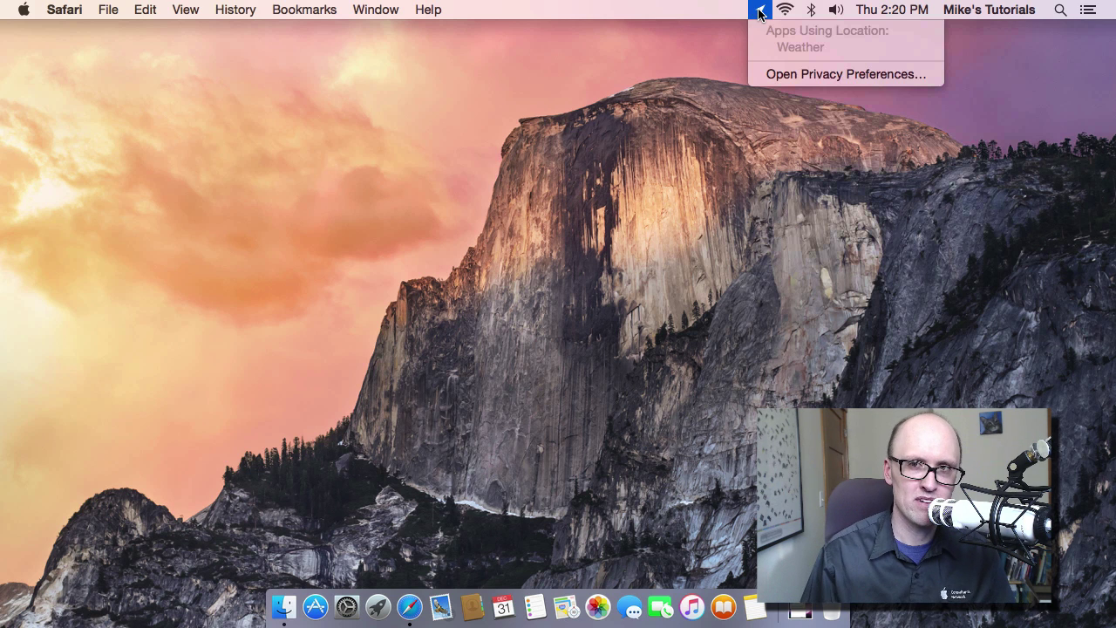
pyautogui.click(759, 12)
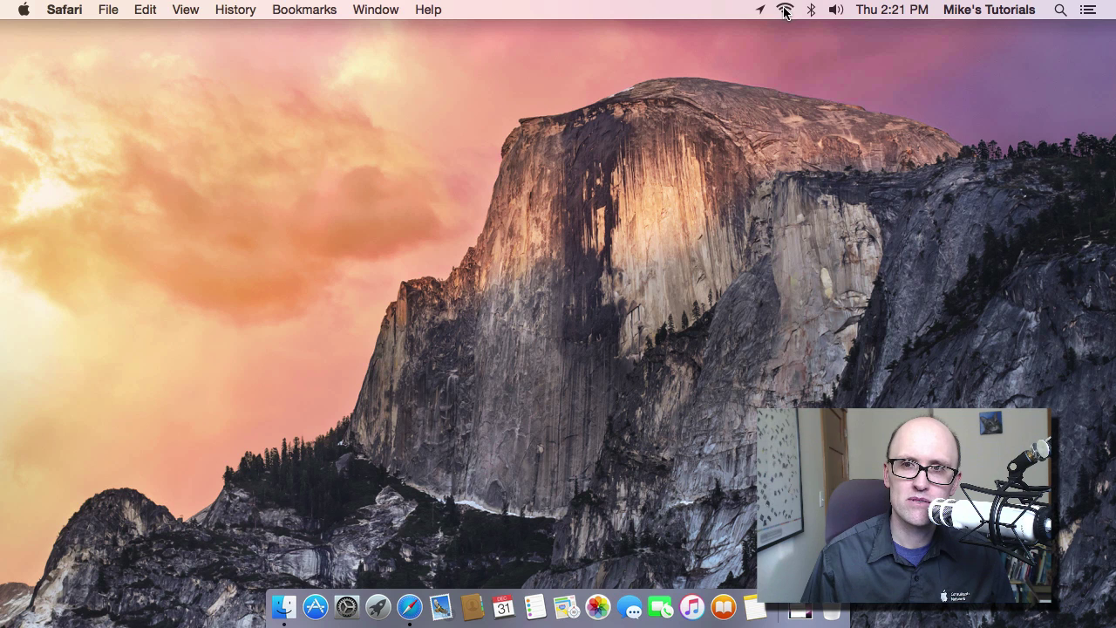
# Remove the Bluetooth status icon from the menu bar and restore it with Show Bluetooth in menu bar in System Preferences.
pyautogui.moveTo(785, 12); pyautogui.dragTo(783, 77)
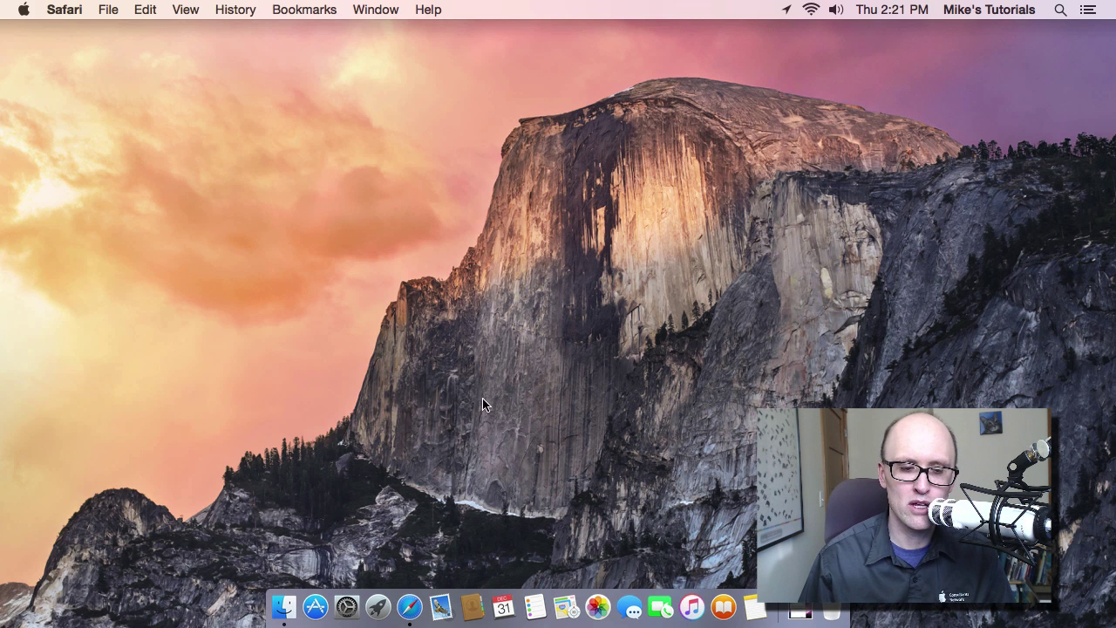
pyautogui.click(346, 608)
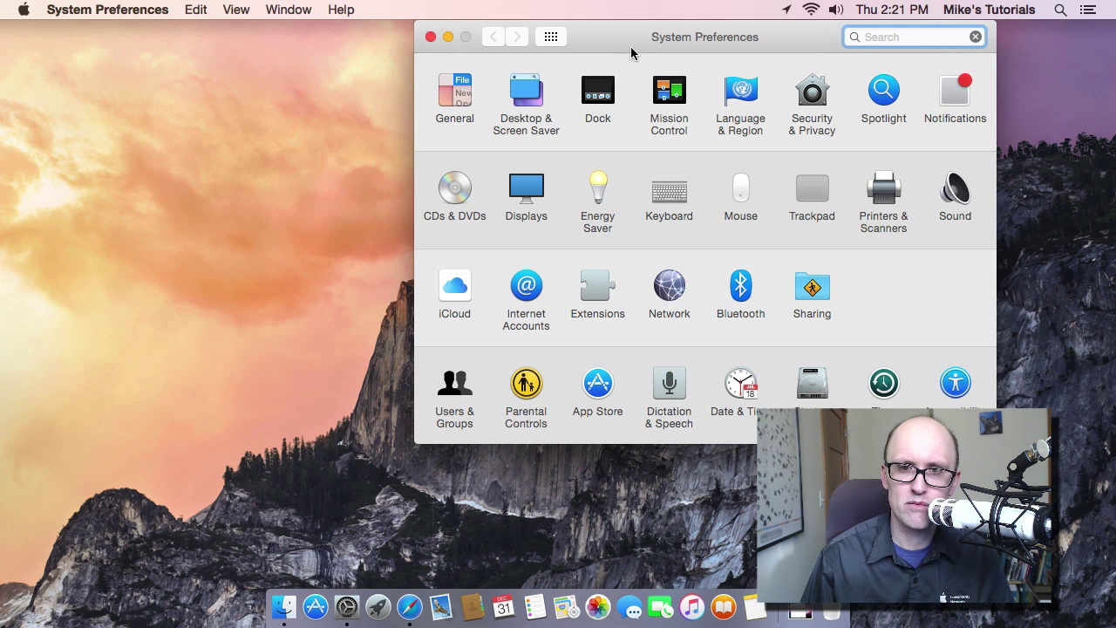
pyautogui.click(742, 280)
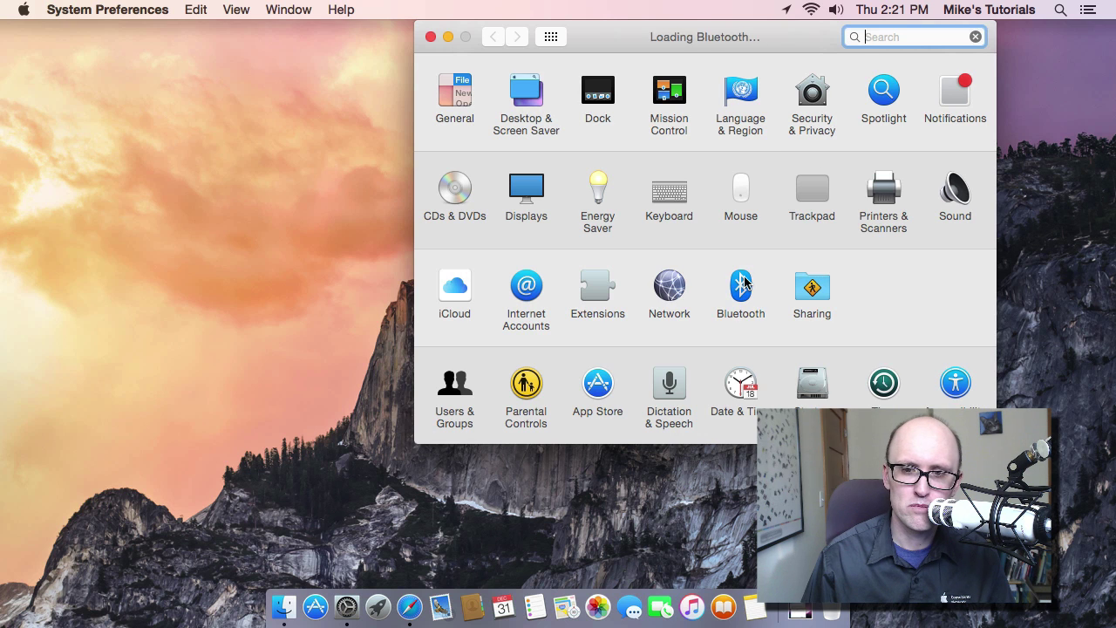
pyautogui.click(646, 371)
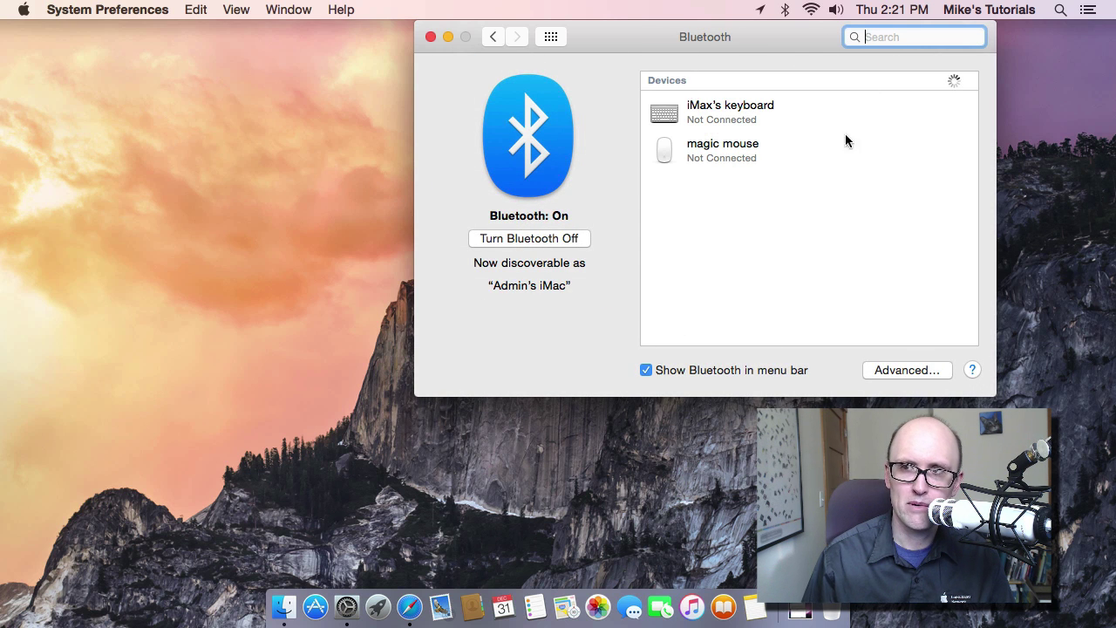
# Open and dismiss Notification Center, and close the System Preferences window.
pyautogui.click(1060, 10)
pyautogui.click(1090, 9)
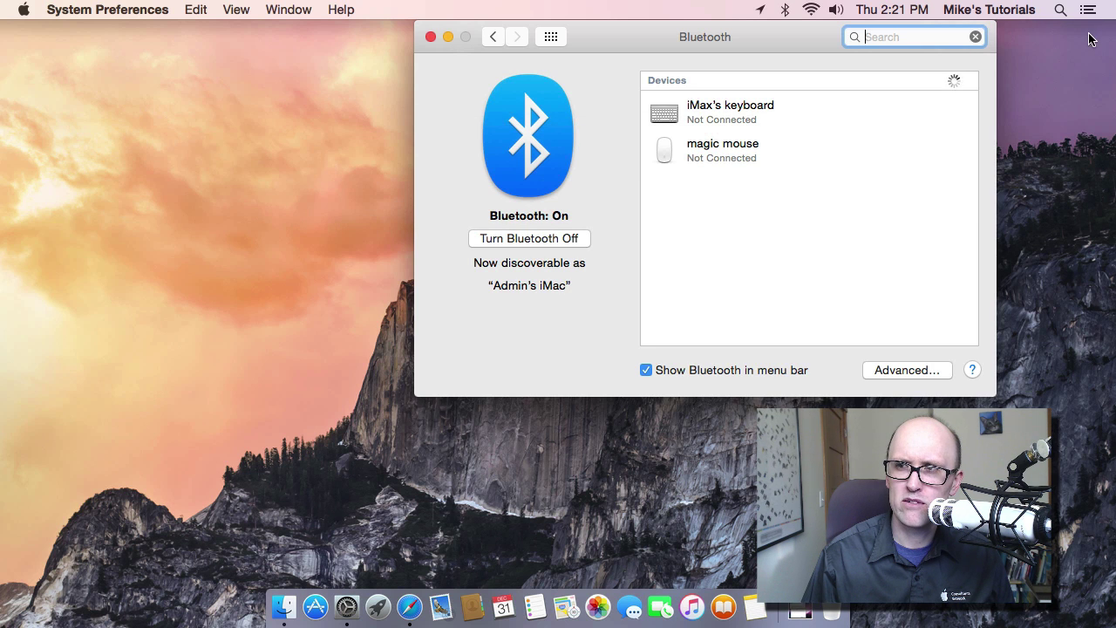
pyautogui.click(1088, 9)
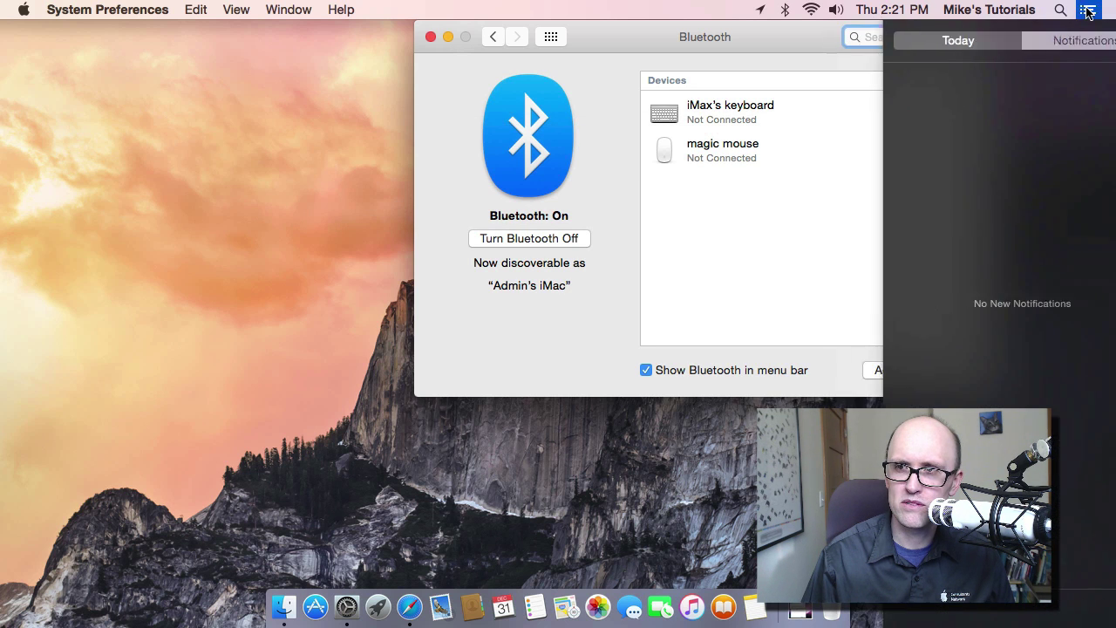
pyautogui.click(1087, 10)
pyautogui.click(493, 37)
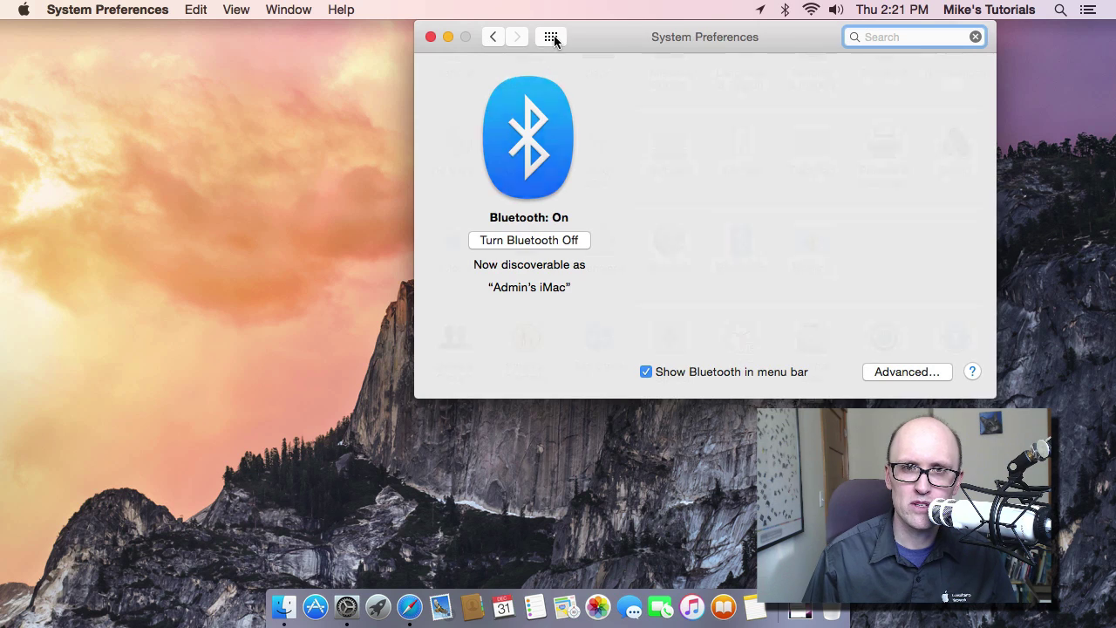
pyautogui.click(430, 37)
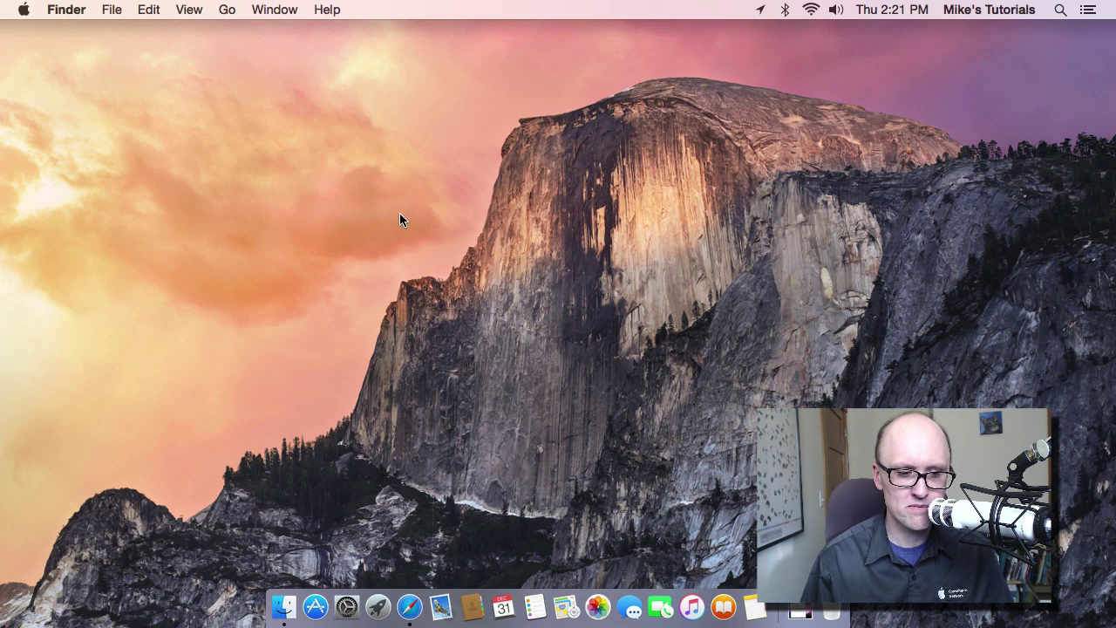
# Open a Finder window, enlarge it from its upper-left corner, and show the Applications folder.
pyautogui.click(280, 605)
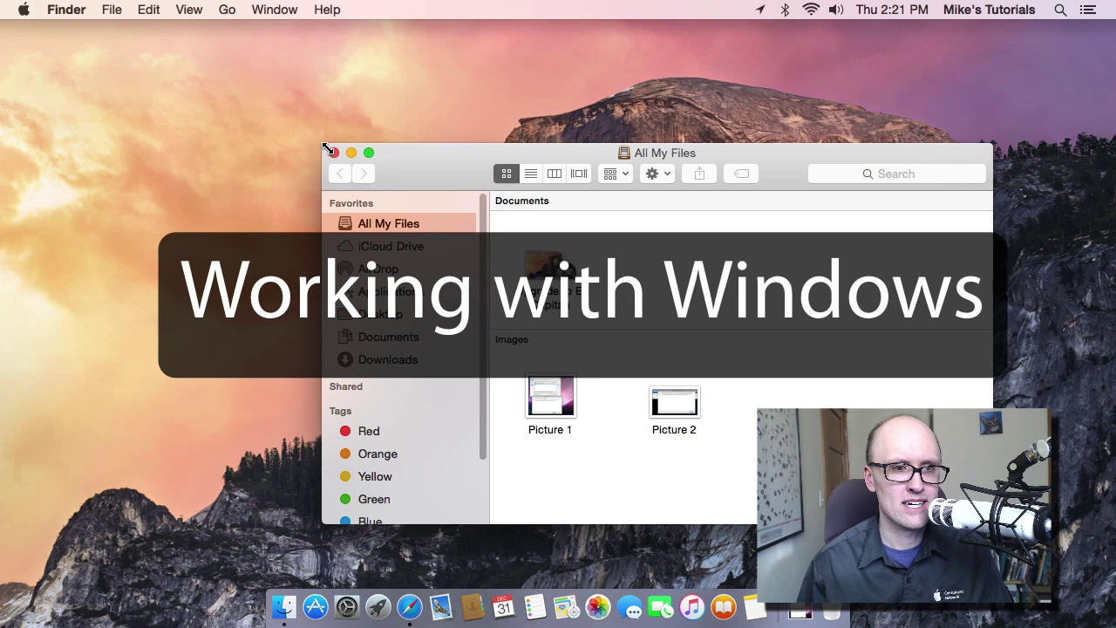
pyautogui.moveTo(323, 145); pyautogui.dragTo(197, 96)
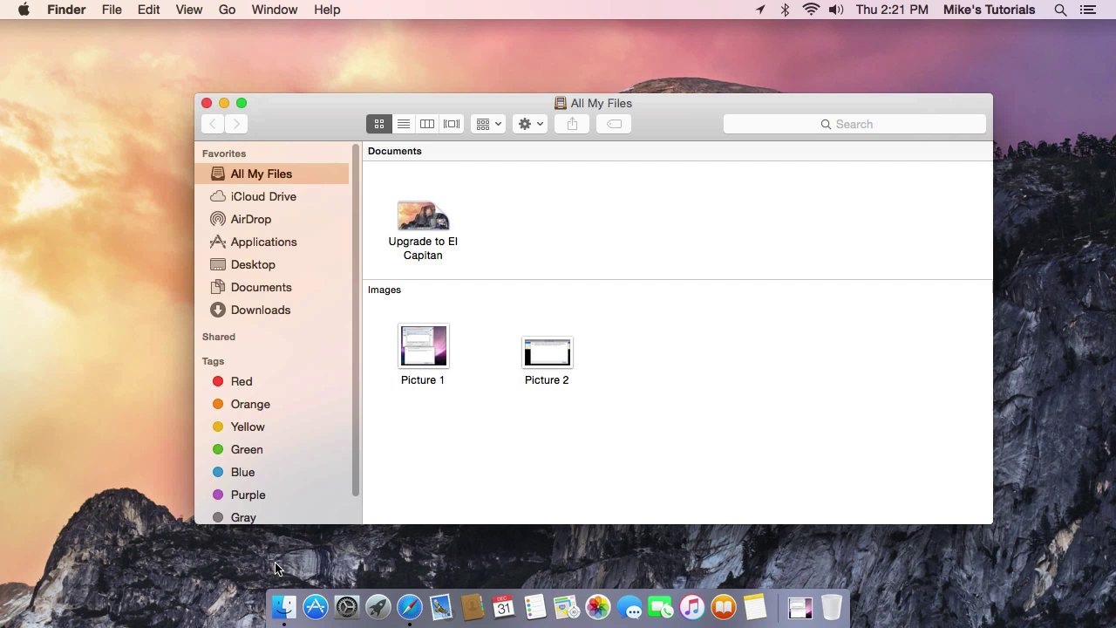
pyautogui.click(259, 242)
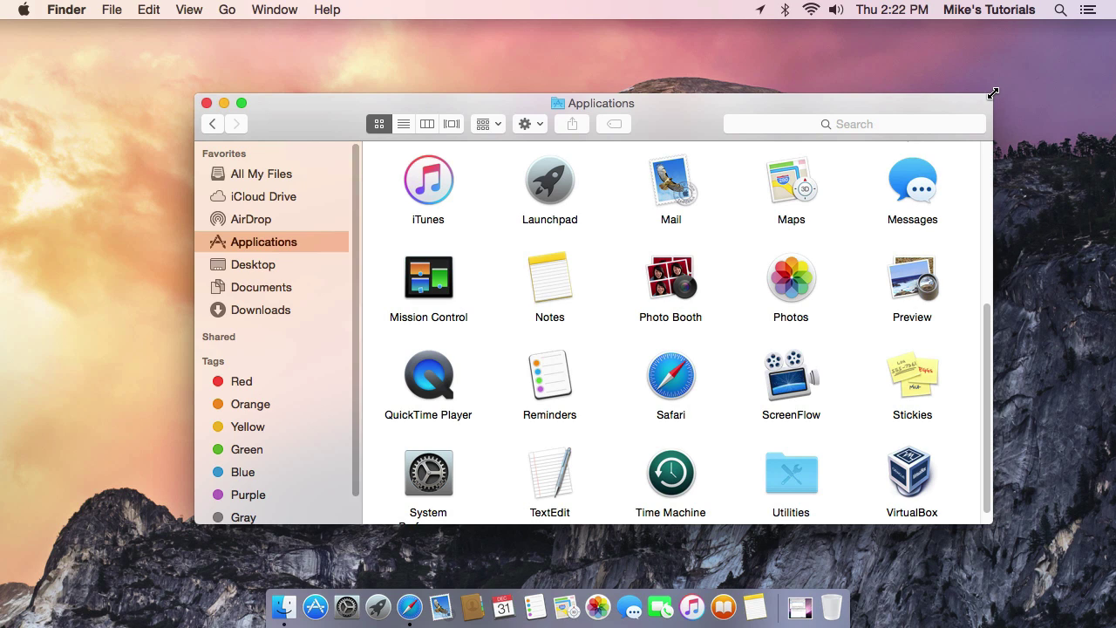
# Shrink the Applications window from its upper-right corner and lower edge, and close it.
pyautogui.moveTo(993, 93); pyautogui.dragTo(907, 109)
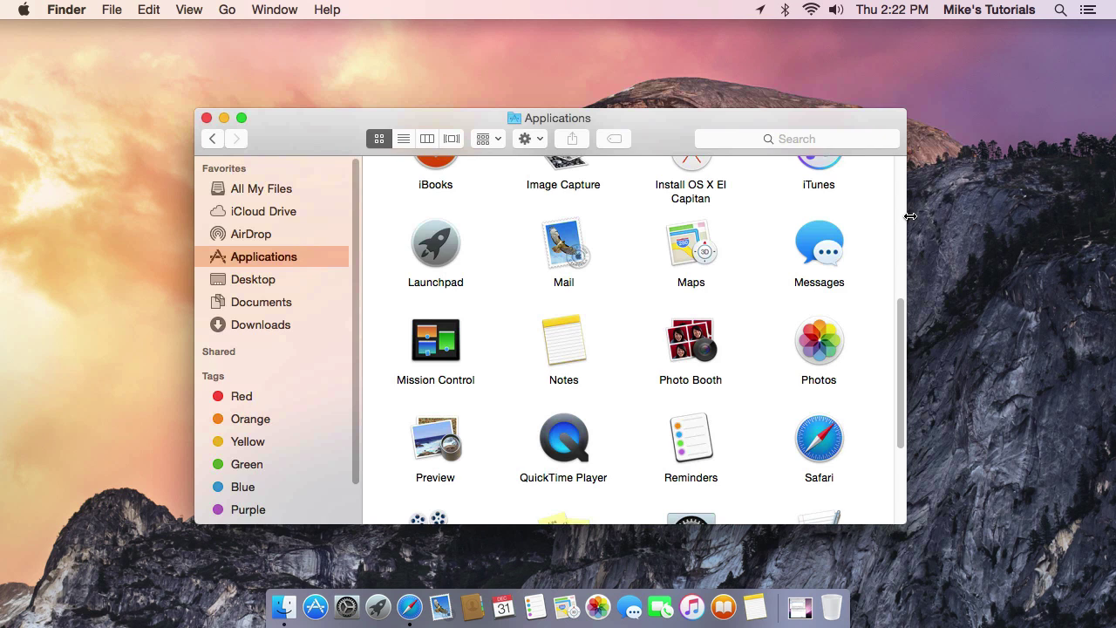
pyautogui.moveTo(910, 216)
pyautogui.mouseDown()
pyautogui.moveTo(1021, 218)
pyautogui.moveTo(911, 218)
pyautogui.mouseUp()
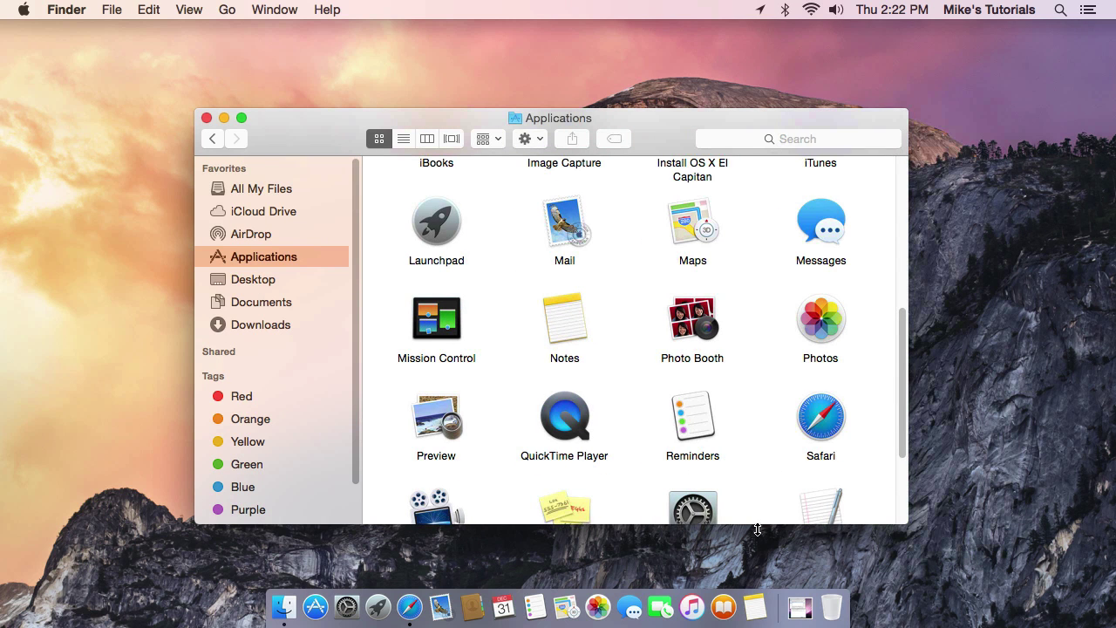
pyautogui.moveTo(757, 529); pyautogui.dragTo(748, 508)
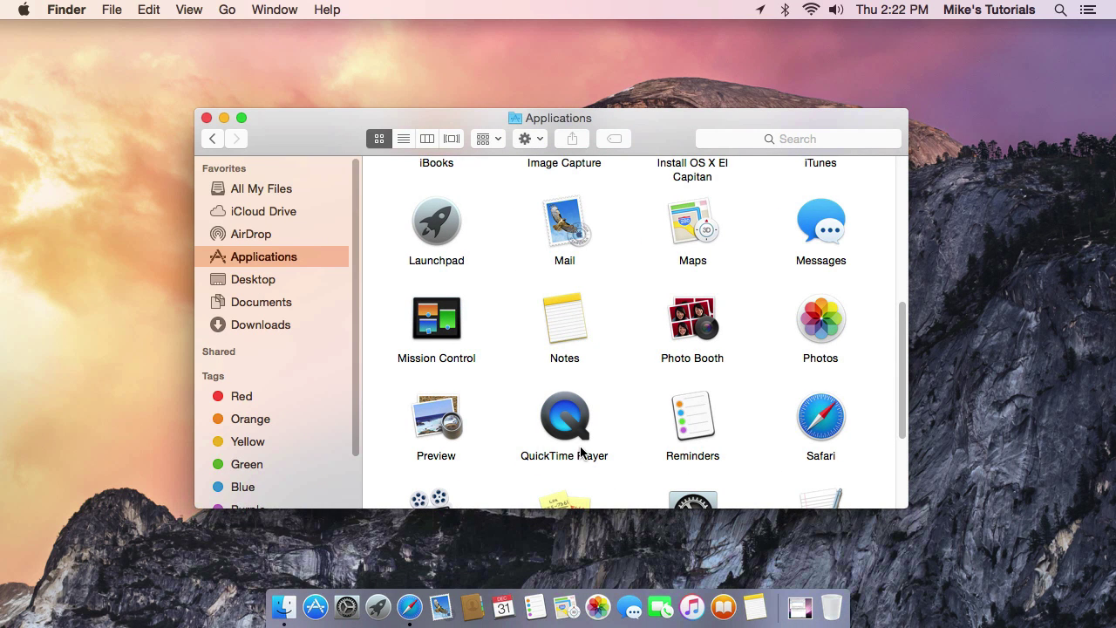
pyautogui.click(207, 117)
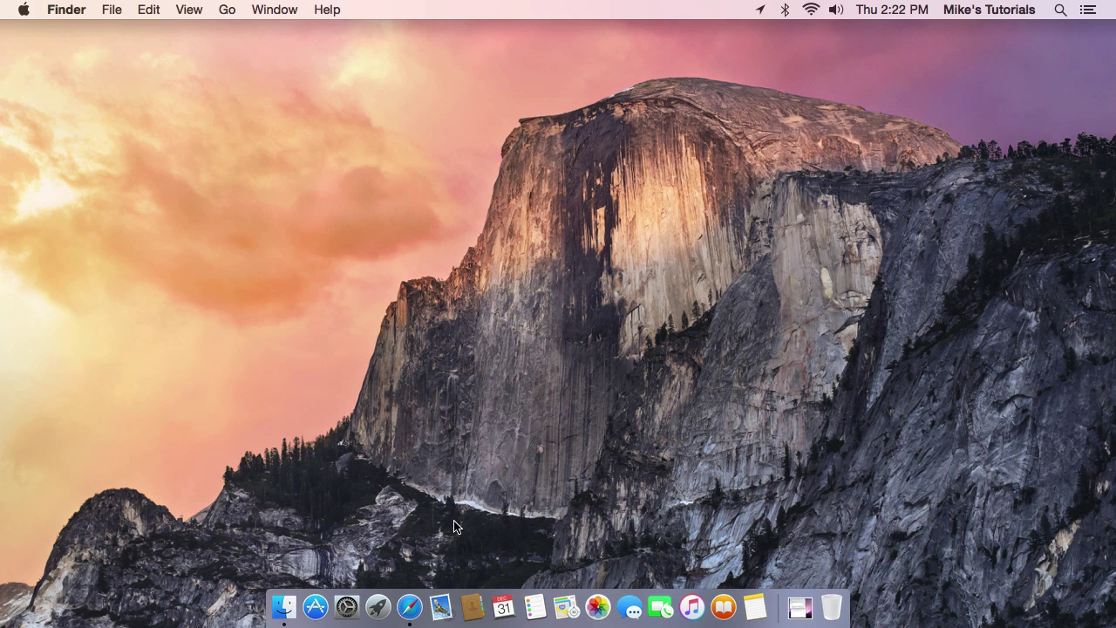
# Switch to Safari, close its window while leaving the application running, and reopen the window.
pyautogui.click(409, 608)
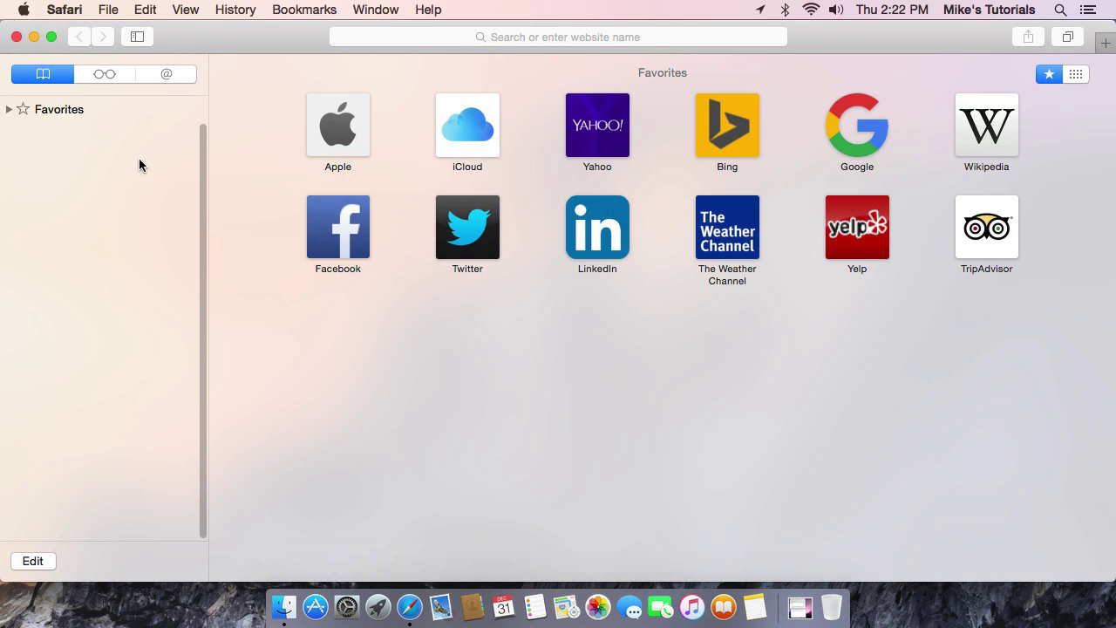
pyautogui.click(14, 36)
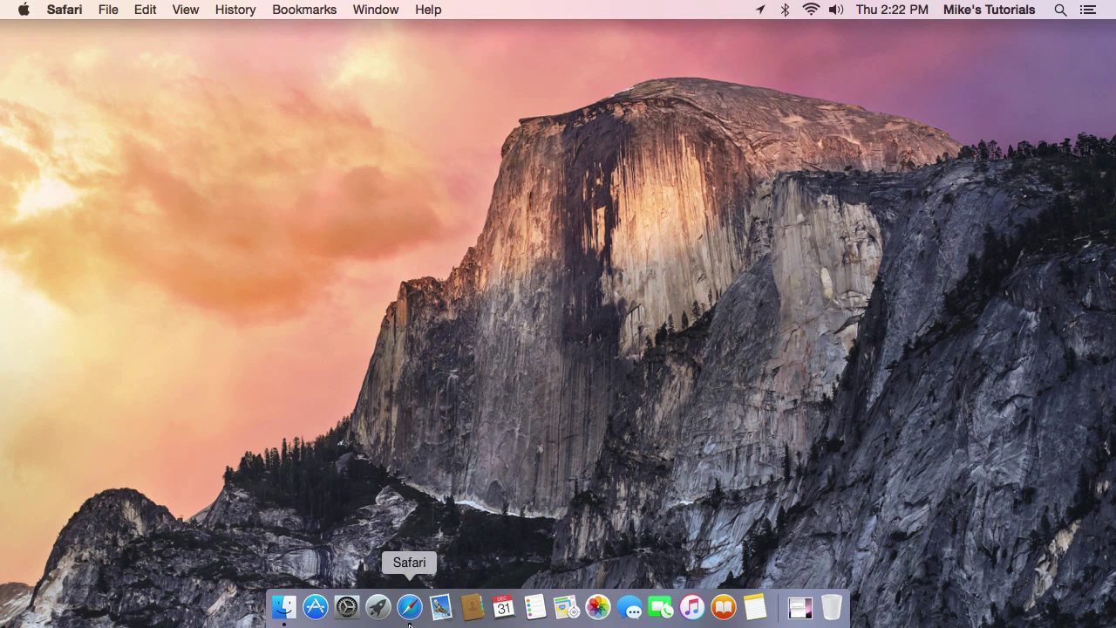
pyautogui.click(72, 7)
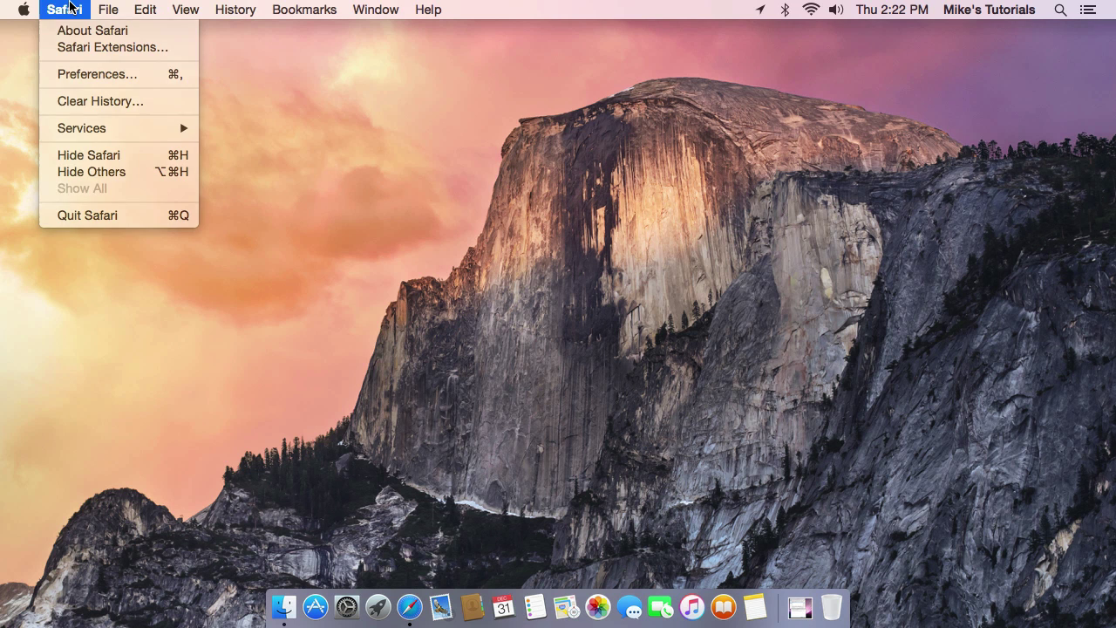
pyautogui.click(72, 7)
pyautogui.click(409, 607)
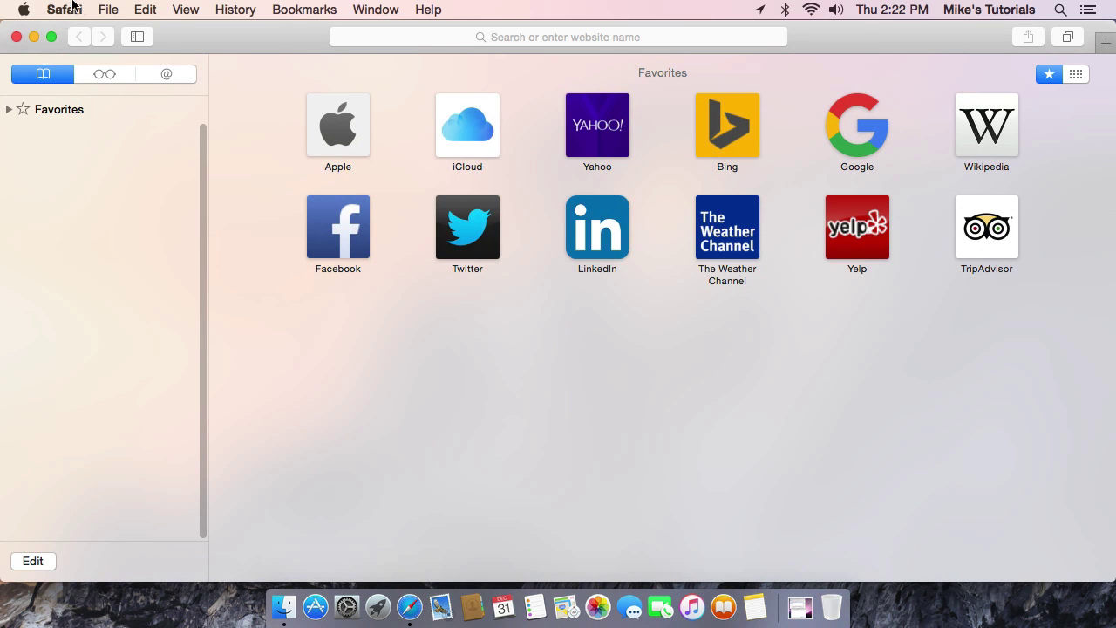
# Open and close a second Safari window, and quit Safari completely.
pyautogui.click(108, 9)
pyautogui.click(109, 12)
pyautogui.click(109, 14)
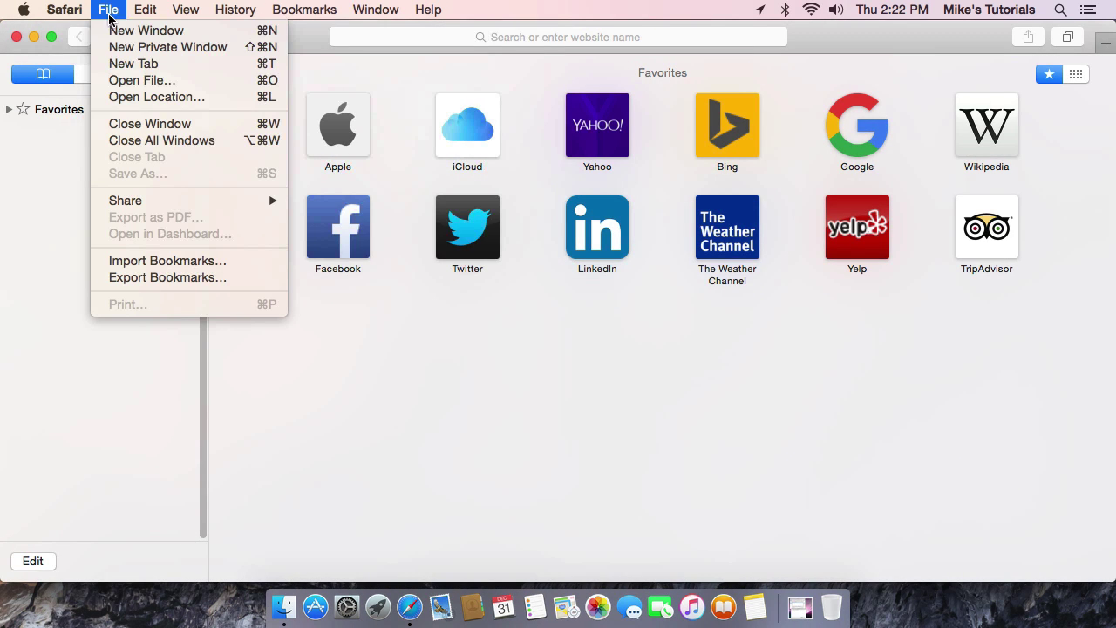
pyautogui.click(108, 32)
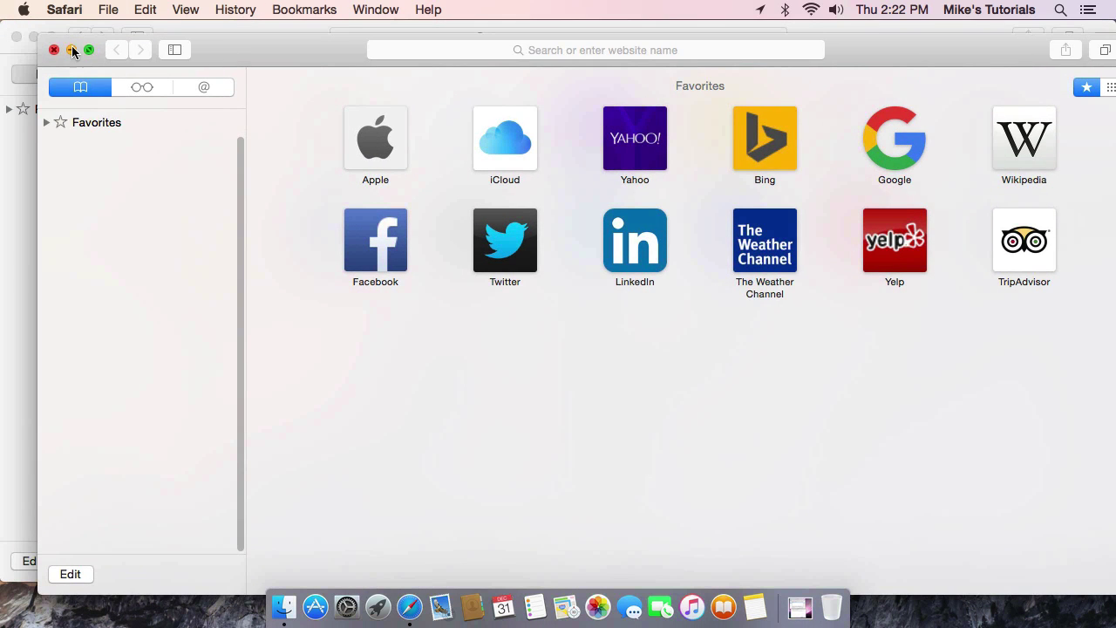
pyautogui.click(54, 50)
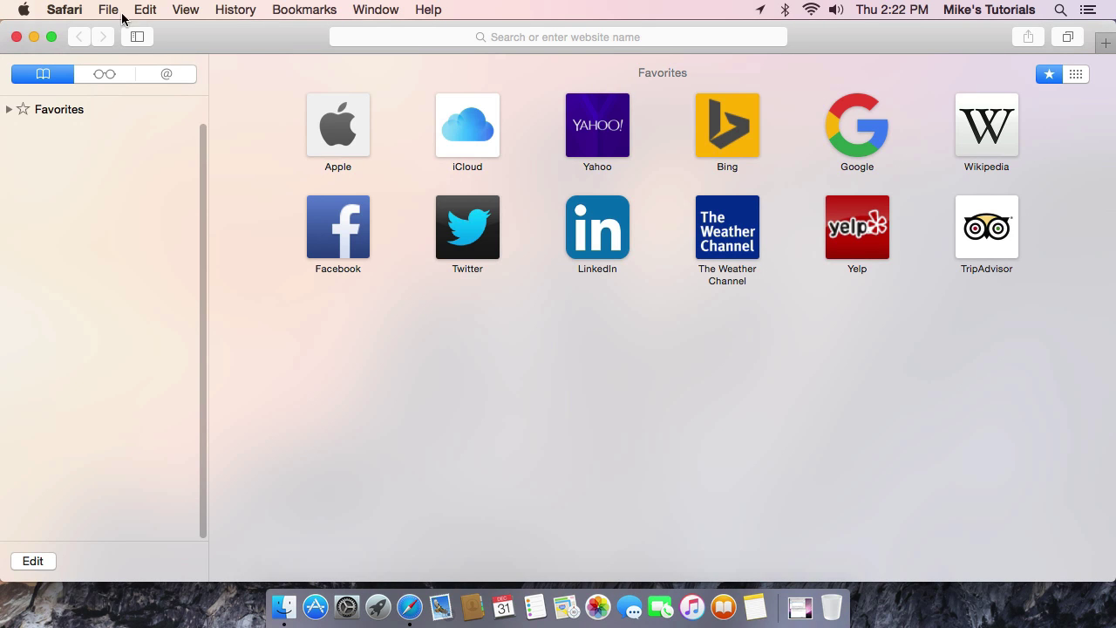
pyautogui.click(54, 4)
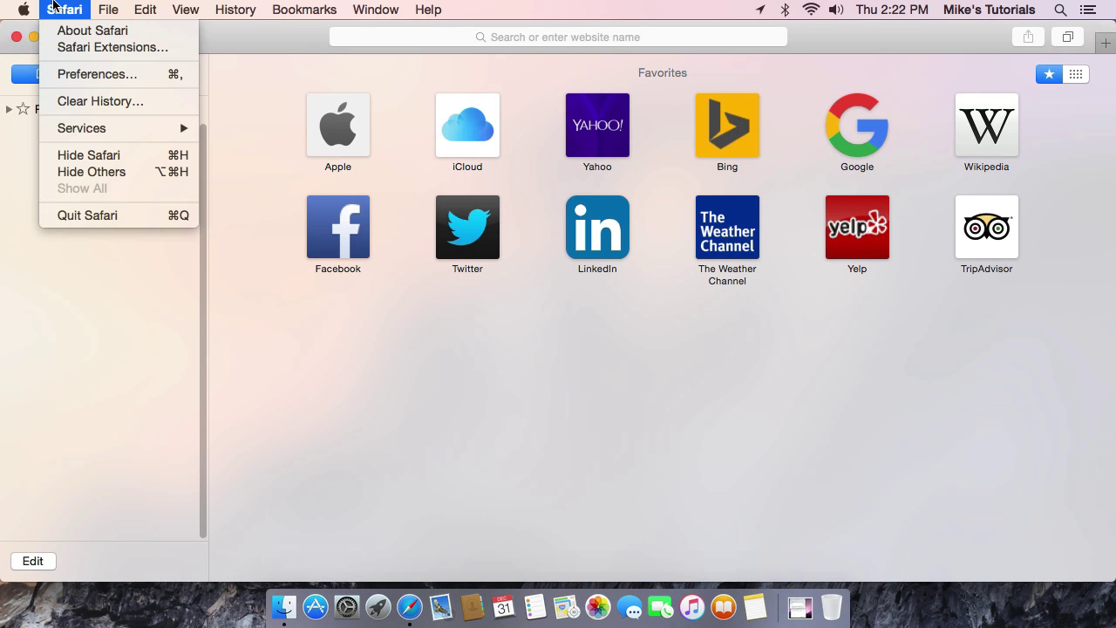
pyautogui.click(181, 216)
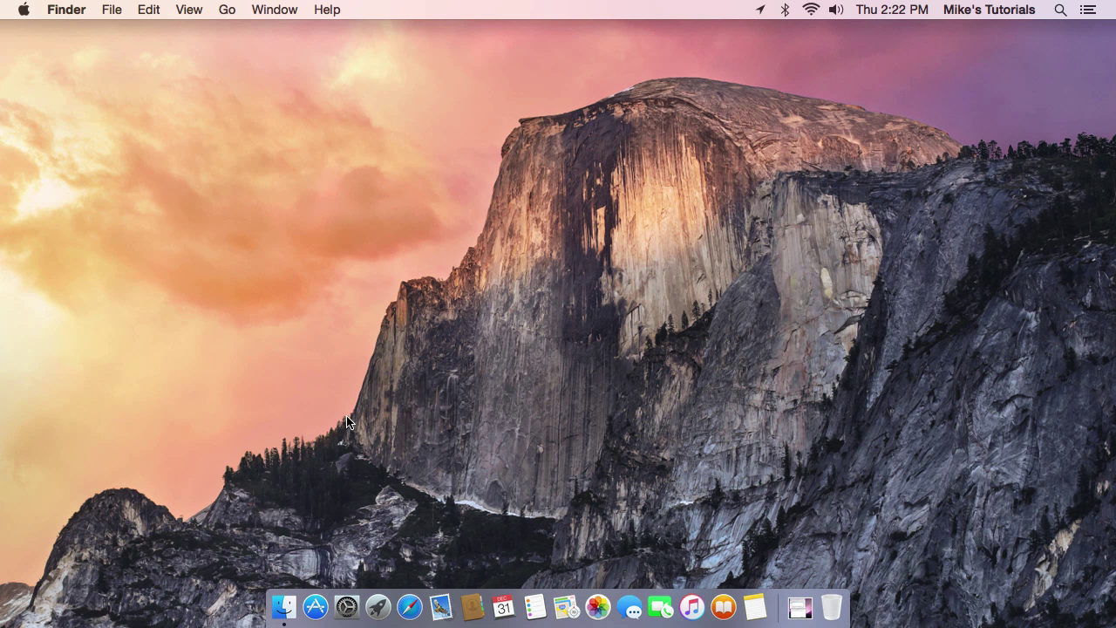
# Open Contacts, view its file commands without using any, and close its window.
pyautogui.click(470, 607)
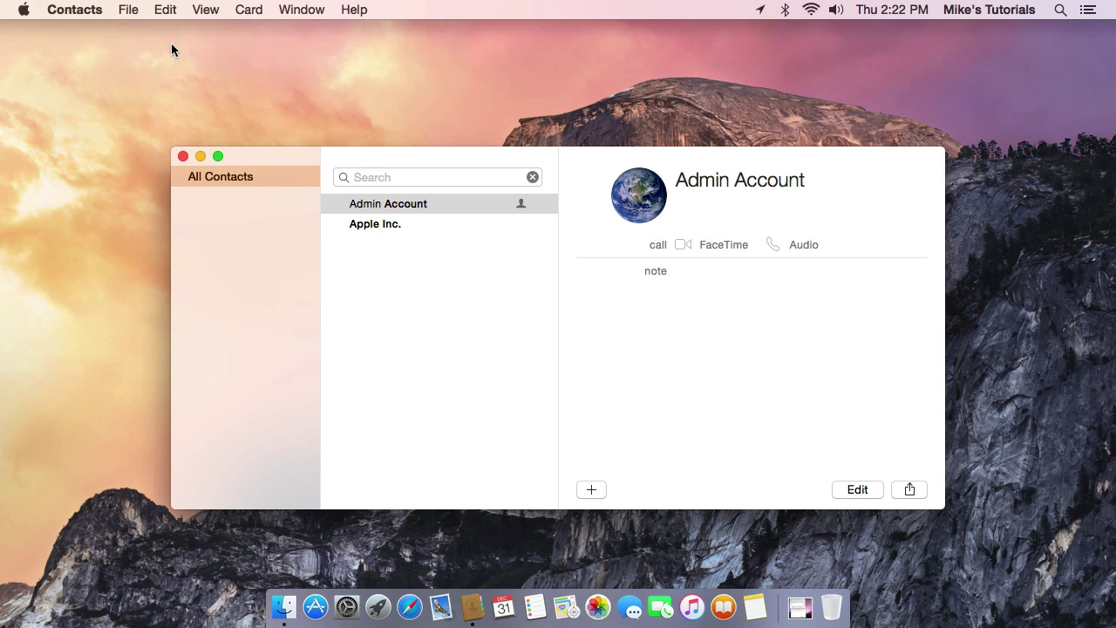
pyautogui.click(131, 8)
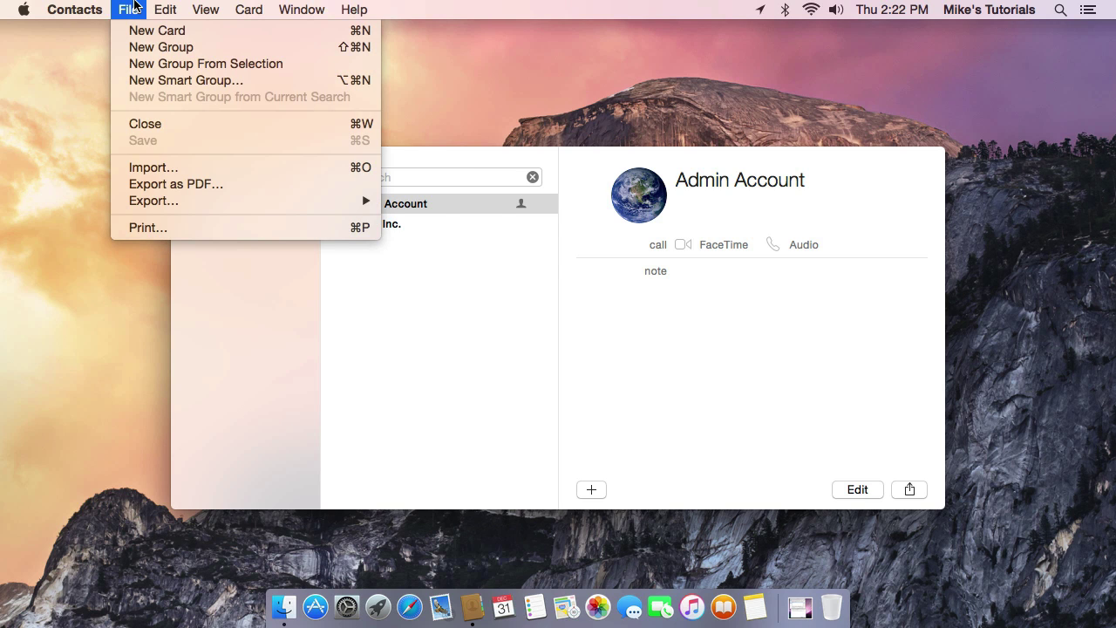
pyautogui.moveTo(291, 3)
pyautogui.click(253, 37)
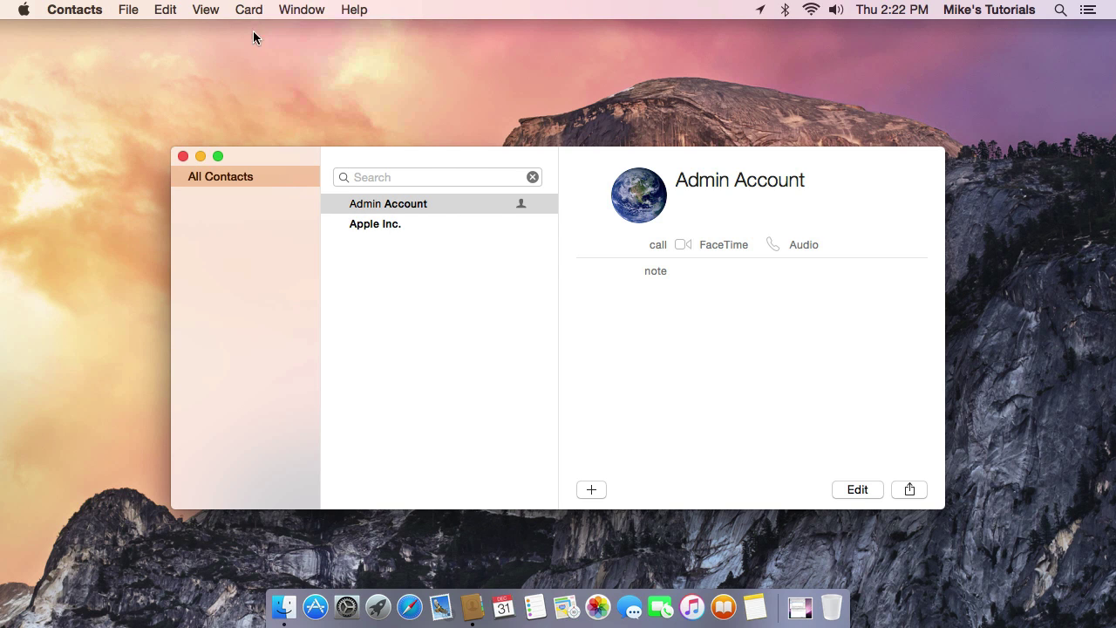
pyautogui.click(183, 157)
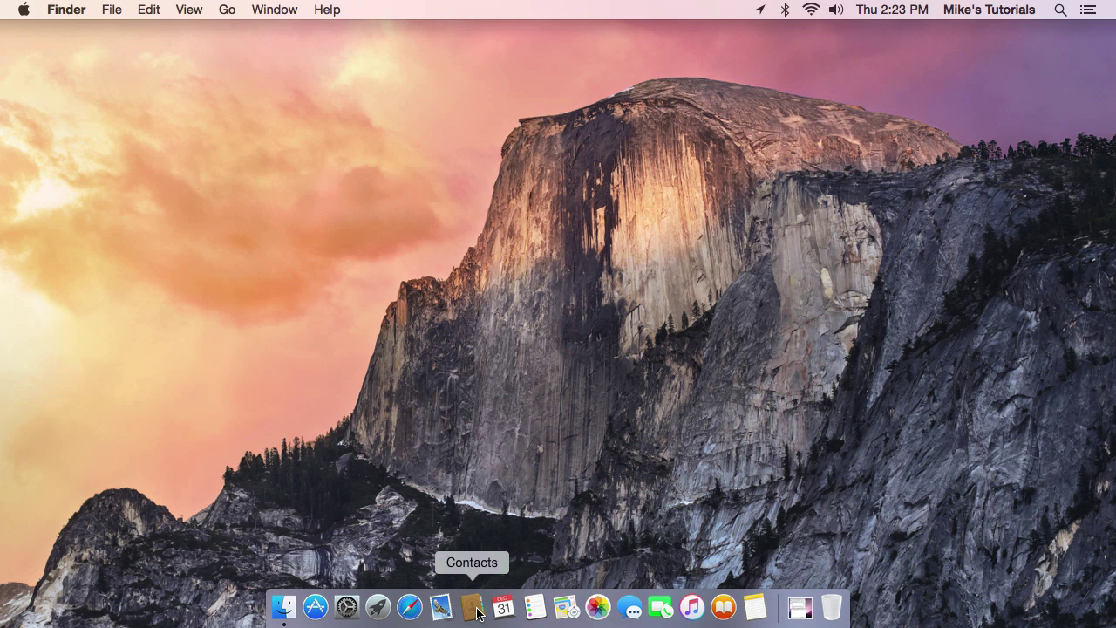
# Launch Safari, minimize its window to the Dock, and restore it from there.
pyautogui.click(408, 607)
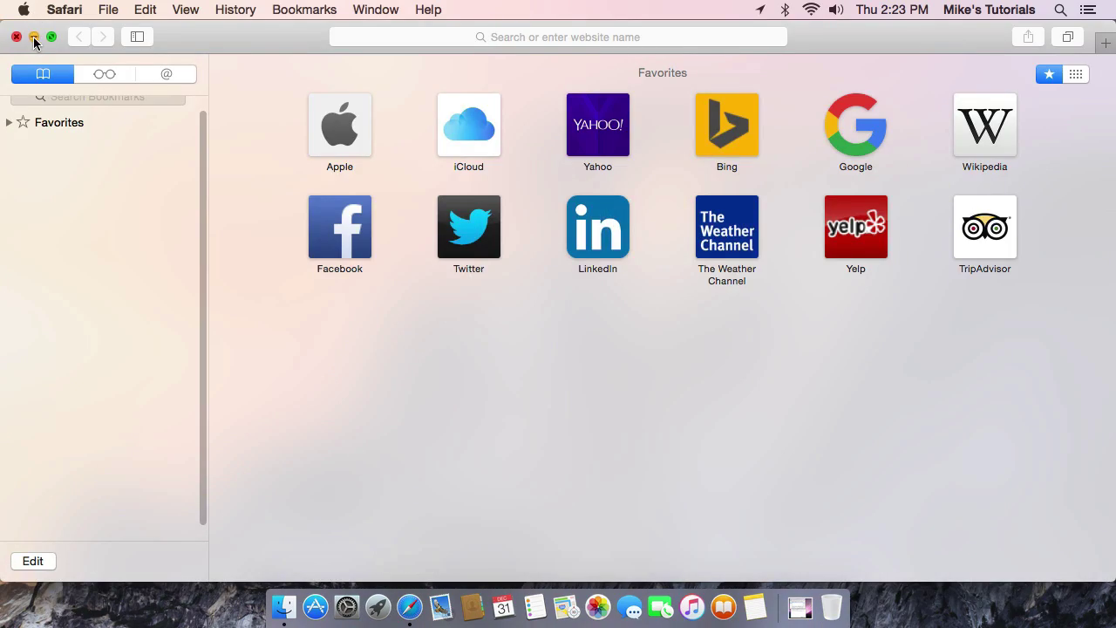
pyautogui.click(34, 35)
pyautogui.click(784, 607)
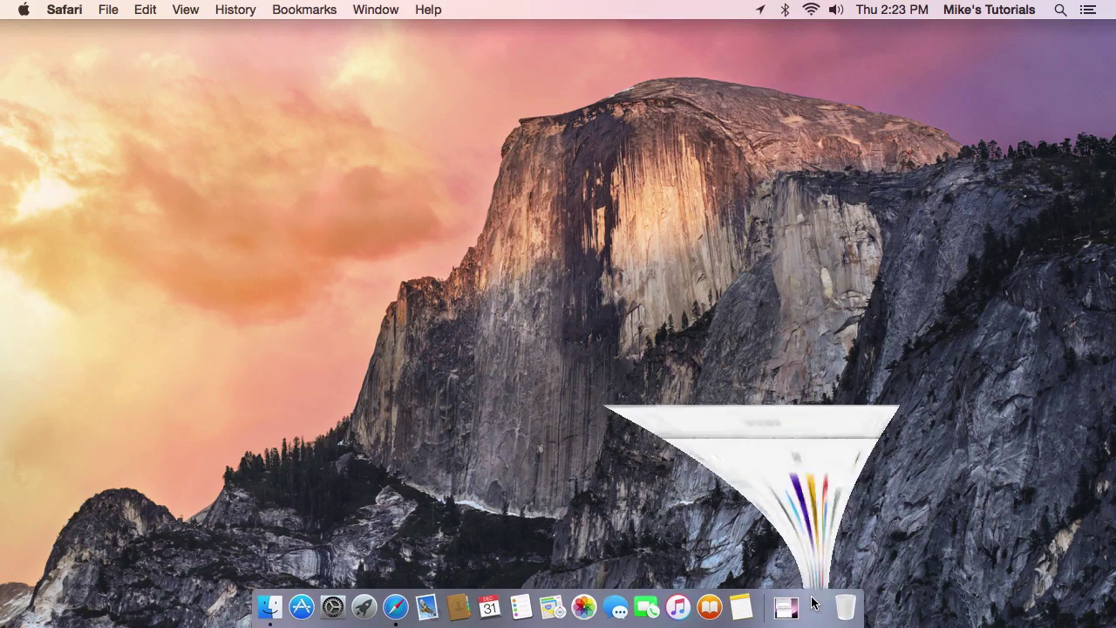
pyautogui.click(34, 36)
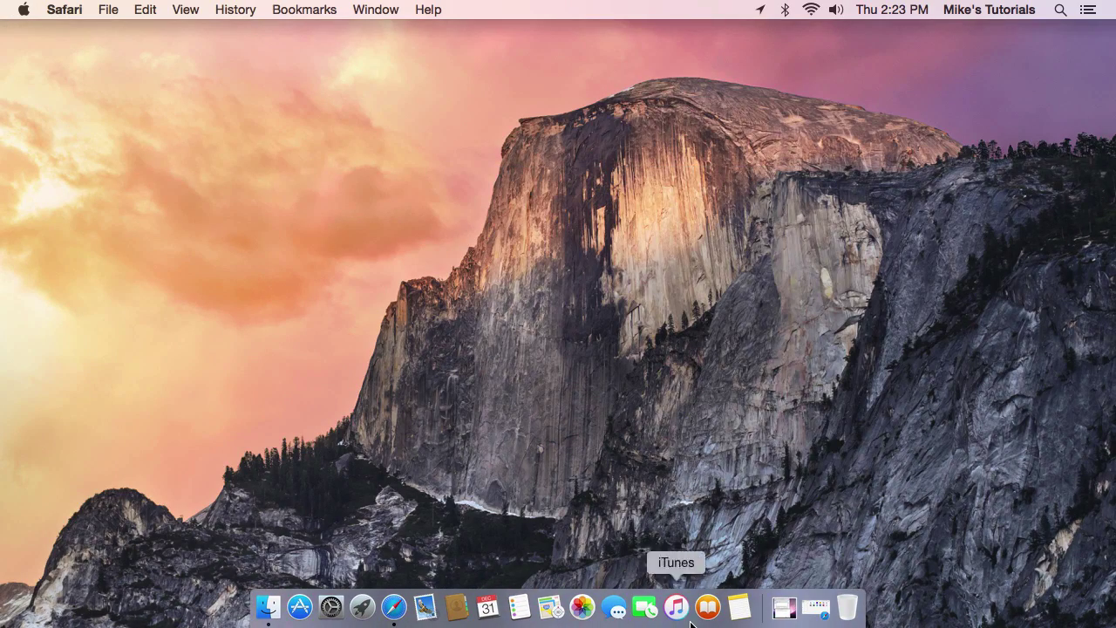
pyautogui.click(812, 608)
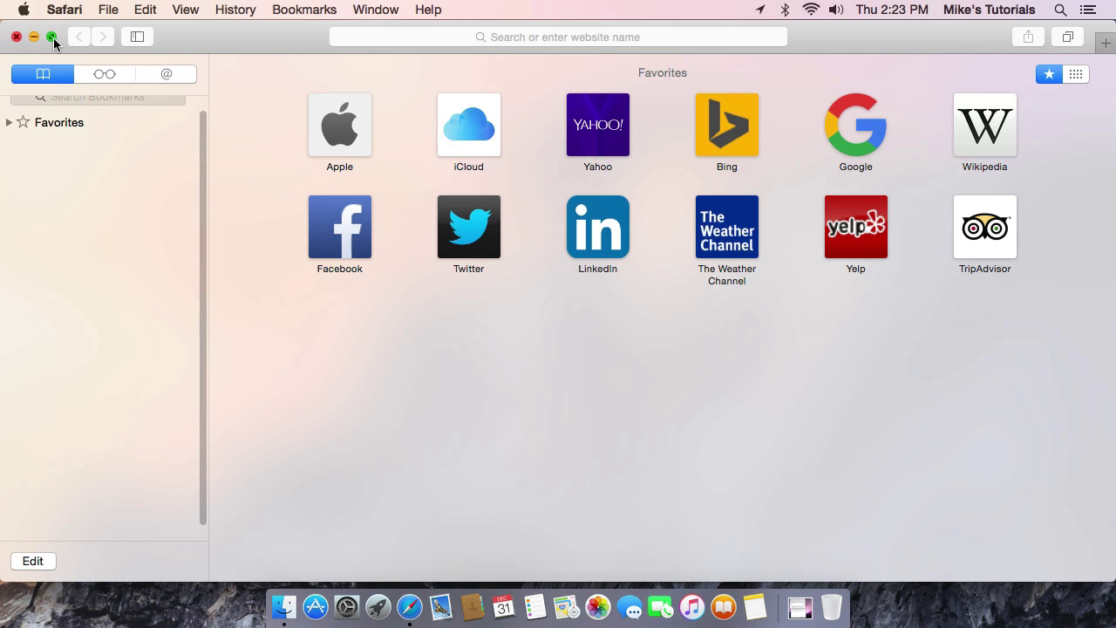
# Put the Safari window in full screen and return it to its normal windowed size.
pyautogui.click(52, 37)
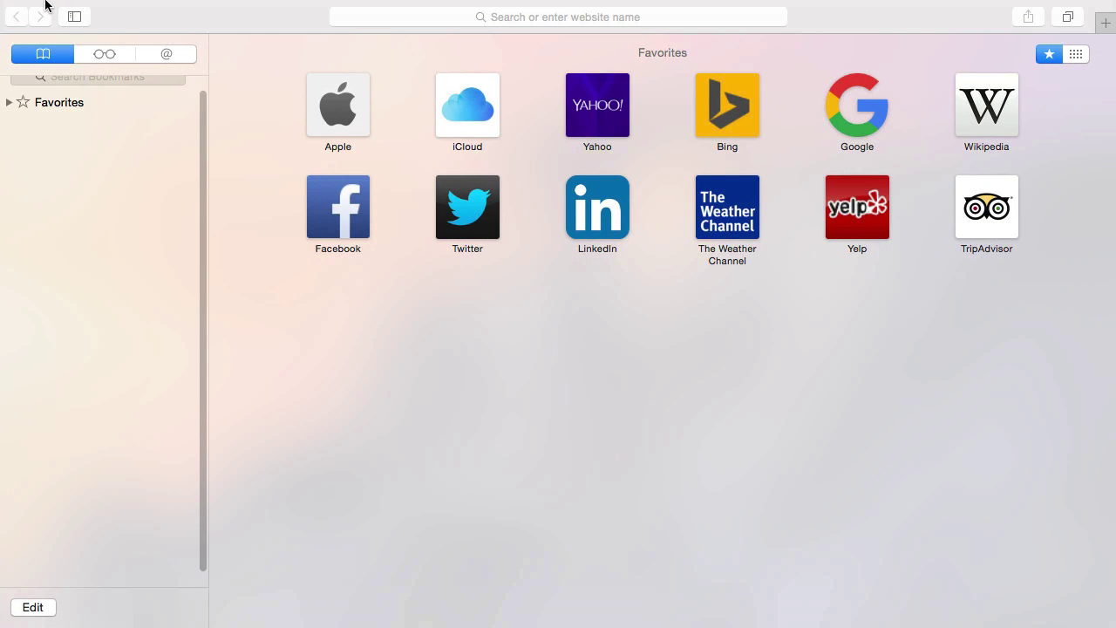
pyautogui.moveTo(47, 3)
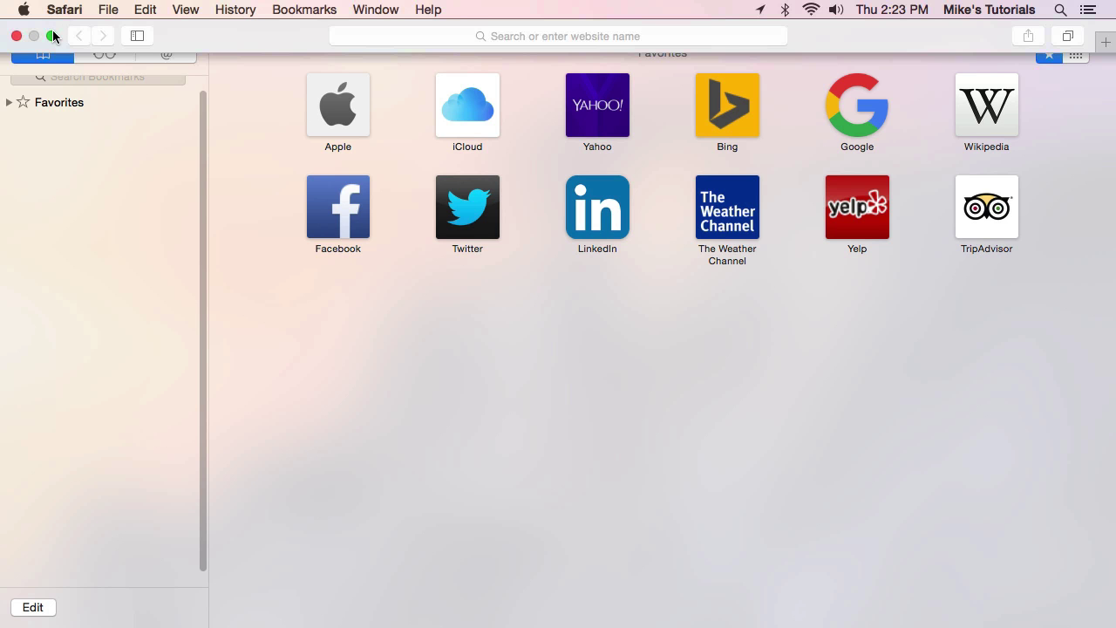
pyautogui.click(51, 36)
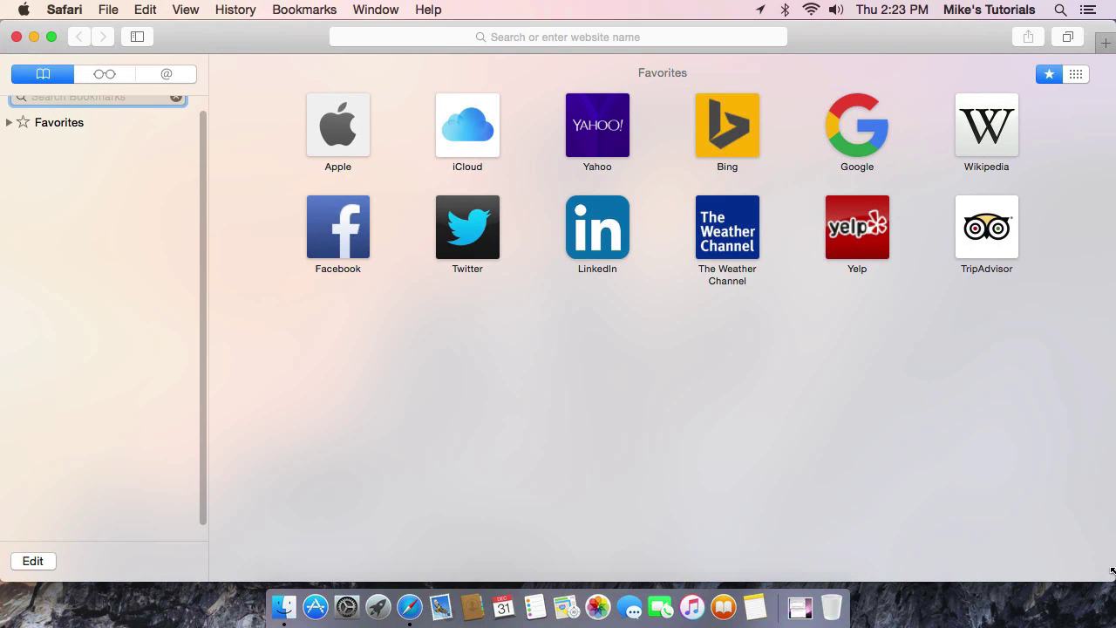
# Shrink the Safari window from its corners and top edge so the desktop shows all around it.
pyautogui.moveTo(1112, 573); pyautogui.dragTo(806, 589)
pyautogui.moveTo(218, 41); pyautogui.dragTo(355, 92)
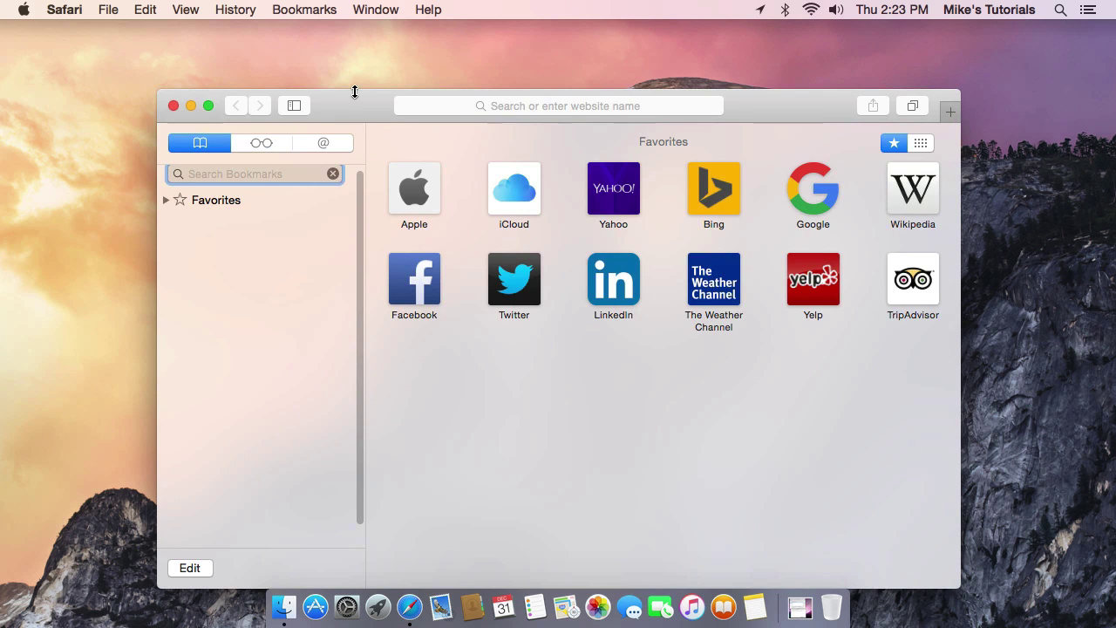
pyautogui.moveTo(160, 589); pyautogui.dragTo(264, 482)
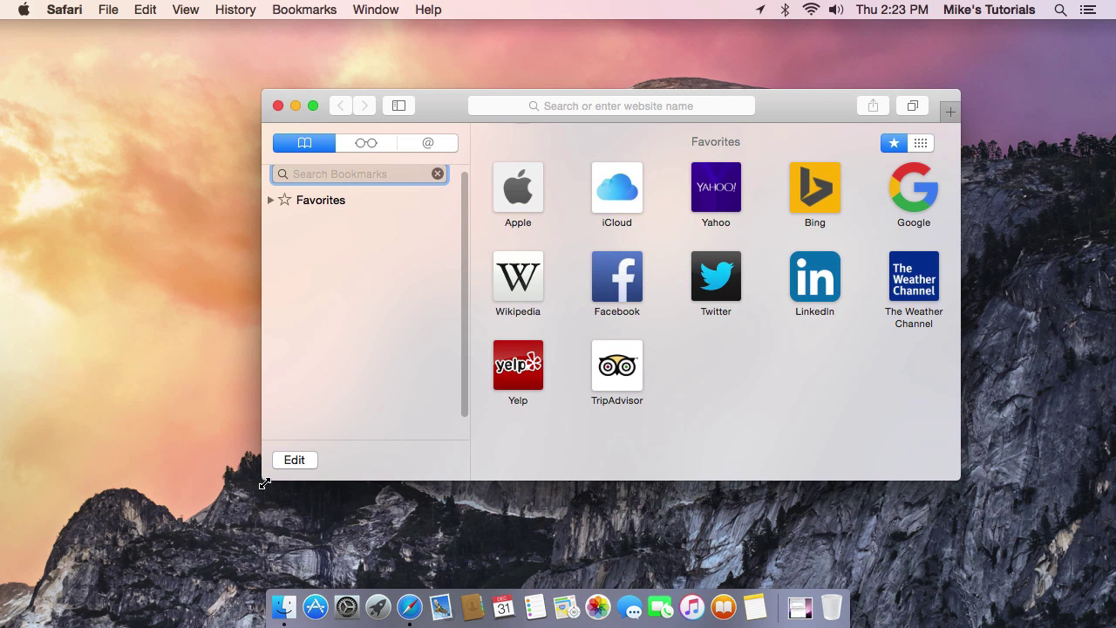